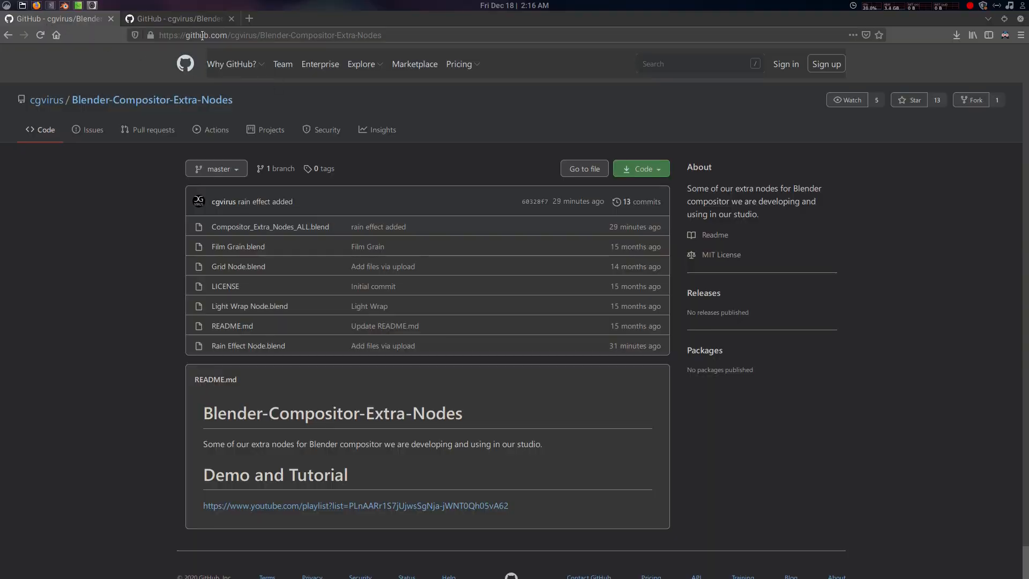
Download the Blender-Compositor-Extra-Nodes repository from GitHub as a ZIP and check the Disc-Cache add-on repository page
{"action": "left_click", "coordinate": [188, 18]}
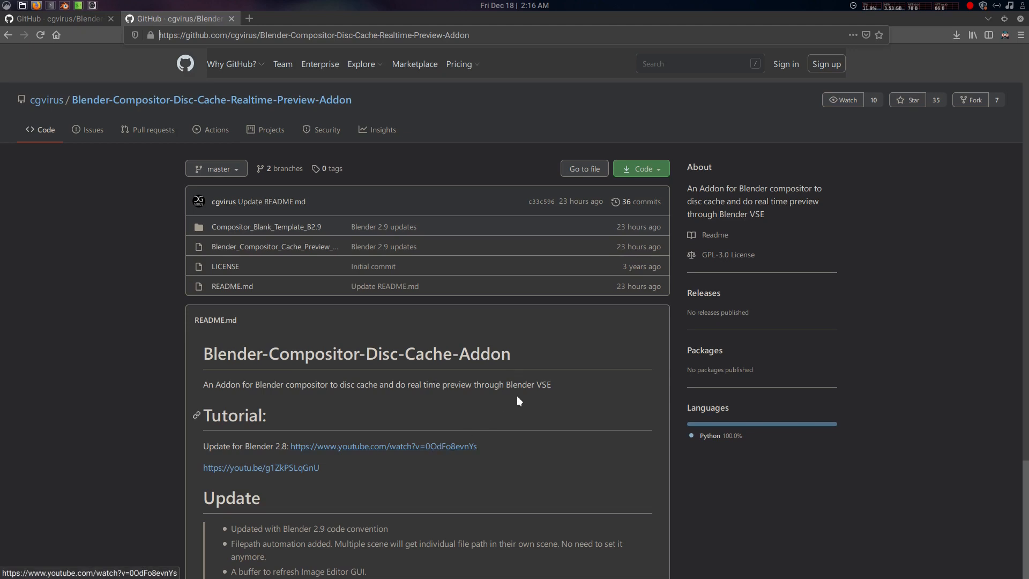
{"action": "left_click", "coordinate": [83, 20]}
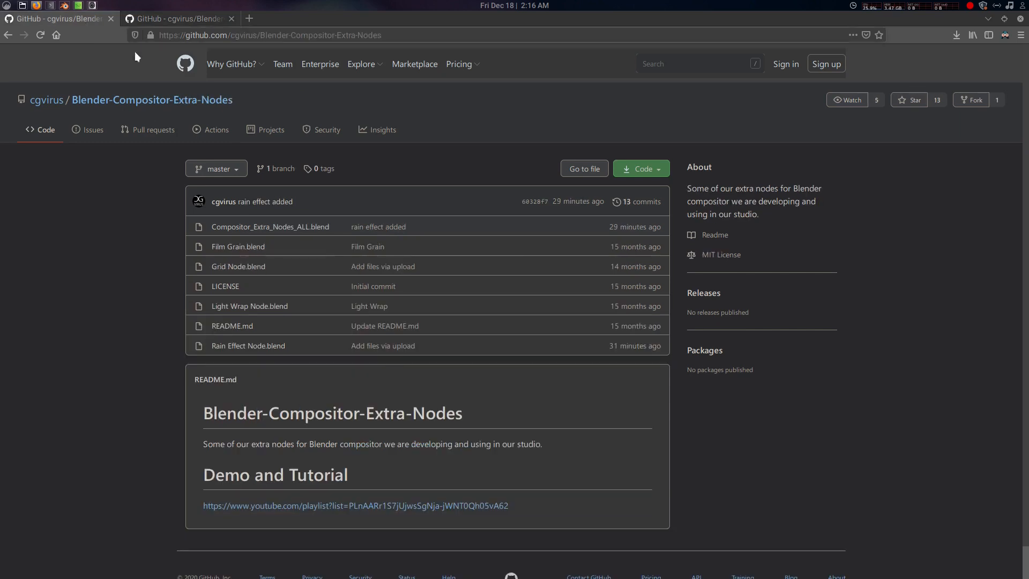
{"action": "left_click", "coordinate": [645, 171]}
{"action": "left_click", "coordinate": [563, 281]}
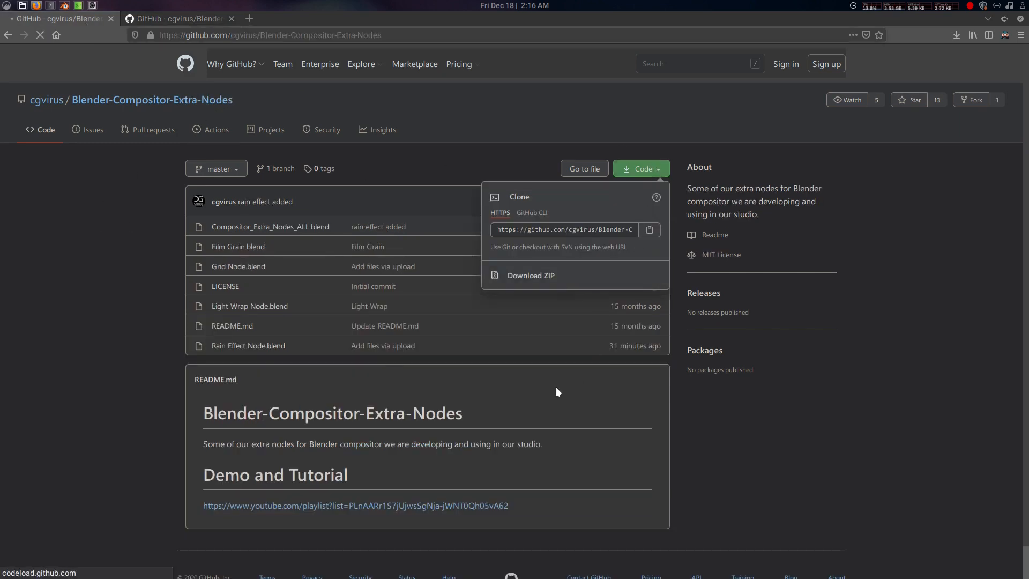
{"action": "left_click", "coordinate": [446, 357]}
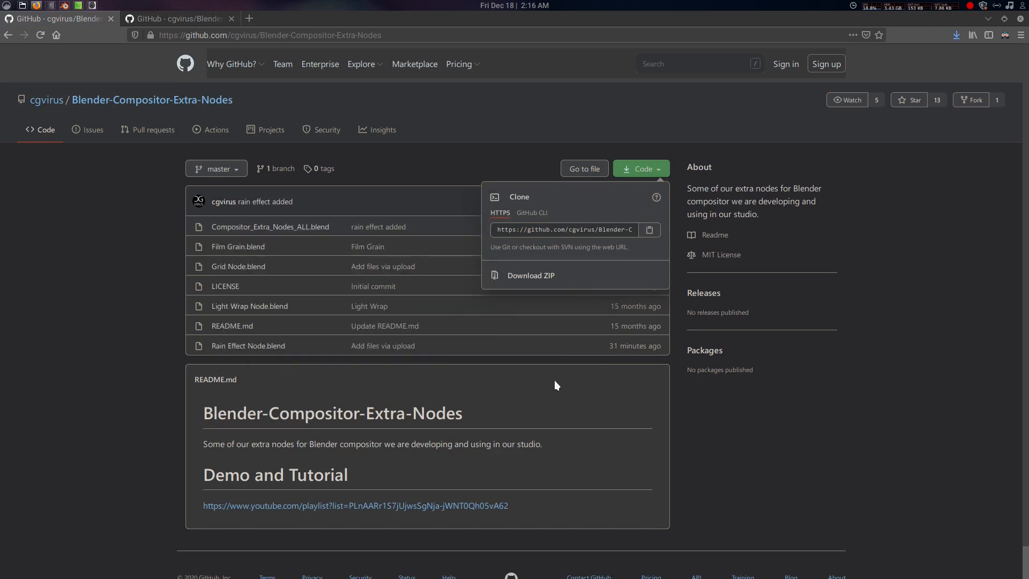
{"action": "left_click", "coordinate": [182, 18]}
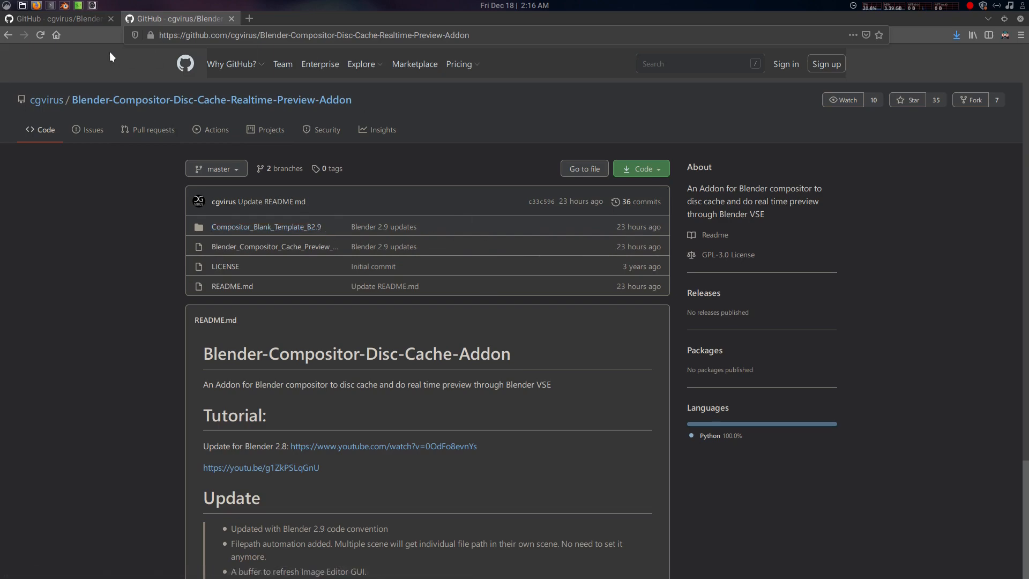
{"action": "left_click", "coordinate": [84, 20]}
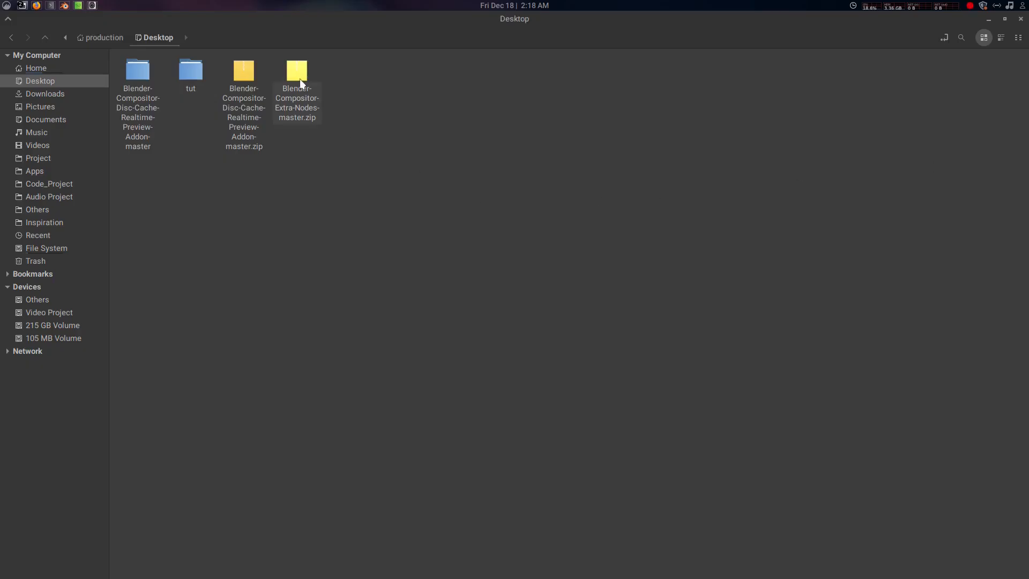
Extract Blender-Compositor-Extra-Nodes-master.zip on the Desktop and select Rain Effect Node.blend in the extracted folder
{"action": "right_click", "coordinate": [303, 83]}
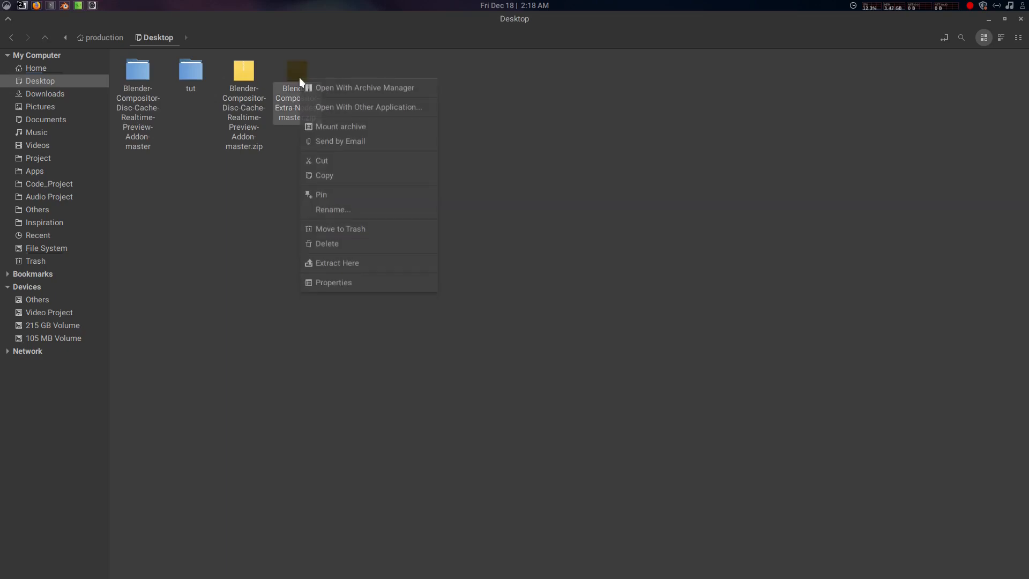
{"action": "left_click", "coordinate": [345, 267]}
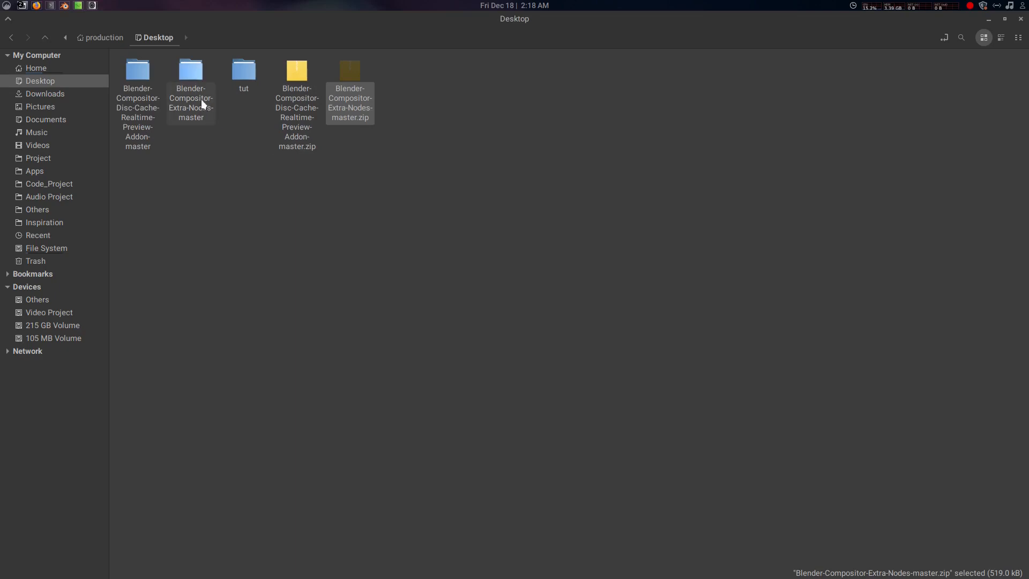
{"action": "double_click", "coordinate": [198, 95]}
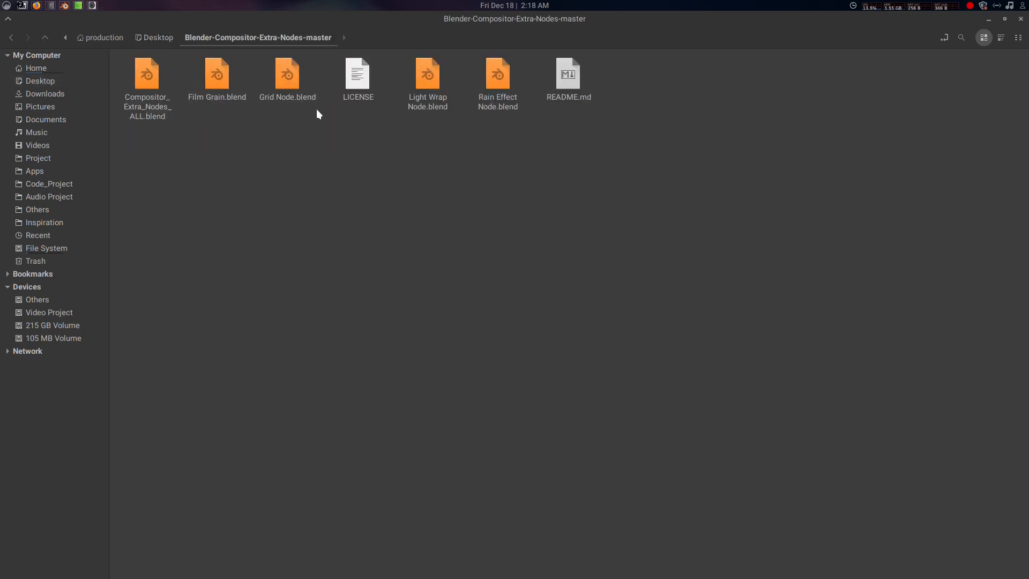
{"action": "left_click", "coordinate": [498, 81]}
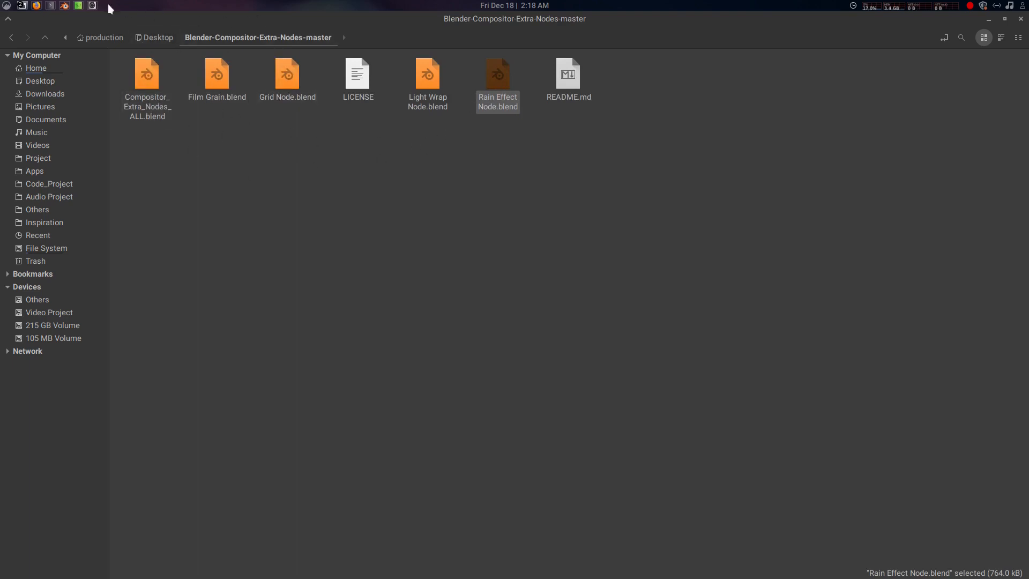
Open the Desktop in a second file manager tab and go into the Disc-Cache add-on's Compositor_Blank_Template_B2.9 folder
{"action": "middle_click", "coordinate": [153, 39]}
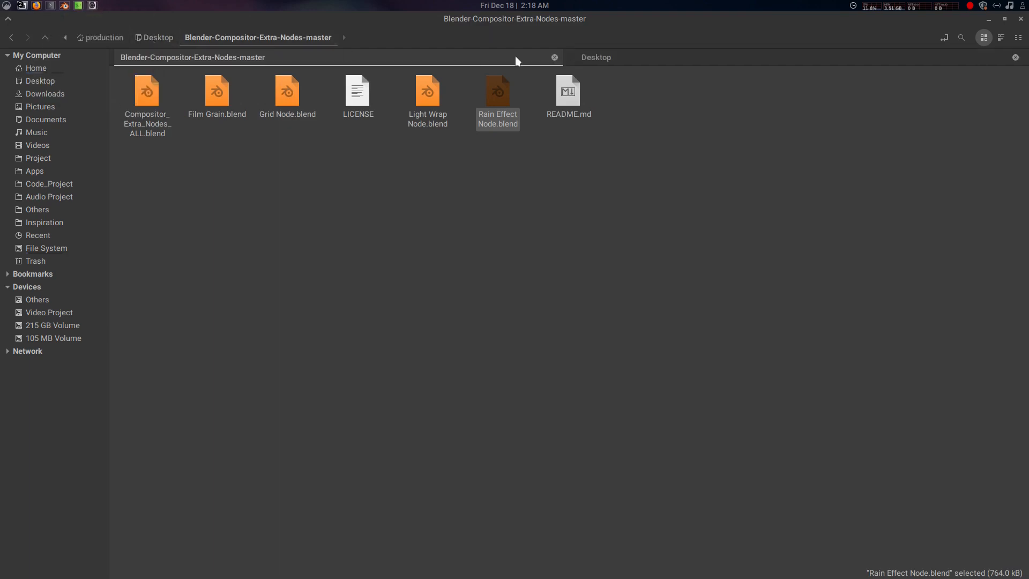
{"action": "left_click", "coordinate": [594, 57]}
{"action": "left_click", "coordinate": [146, 105]}
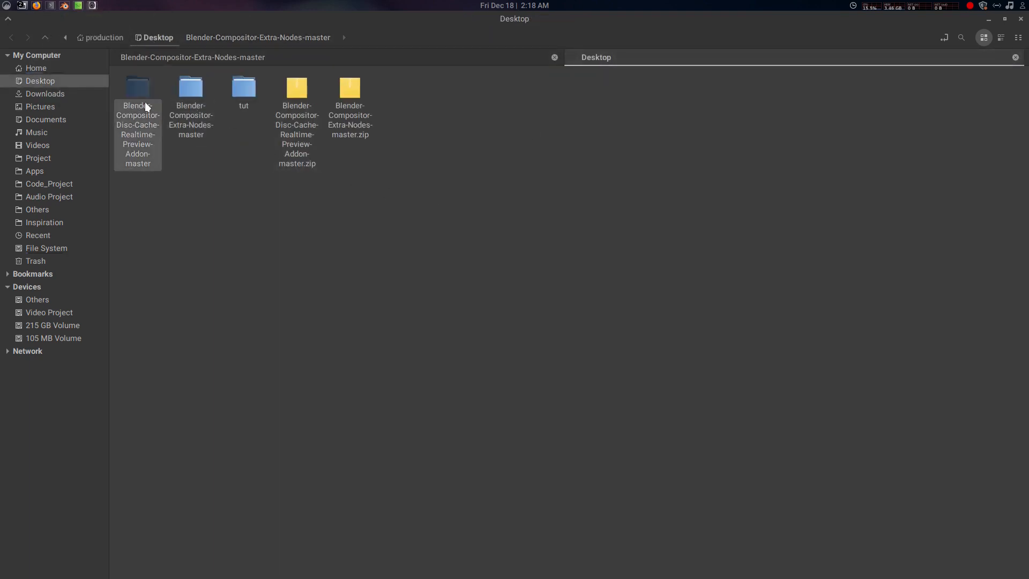
{"action": "double_click", "coordinate": [145, 106]}
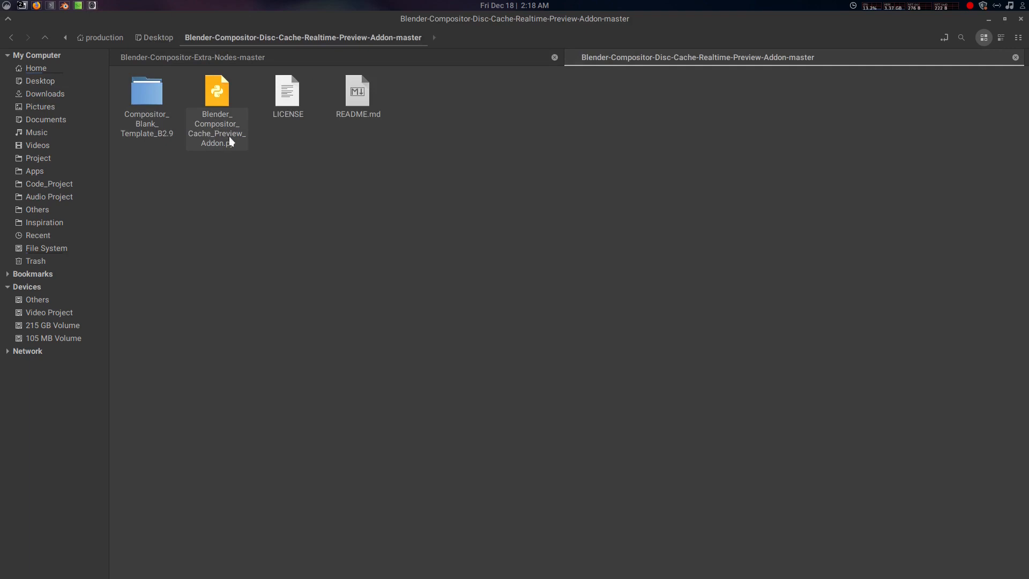
{"action": "double_click", "coordinate": [156, 106]}
Open Blender 2.9 Compositing Template.blend from the file manager in the running Blender window
{"action": "left_click_drag", "start_coordinate": [249, 16], "coordinate": [679, 138]}
{"action": "left_click_drag", "start_coordinate": [623, 221], "coordinate": [284, 144]}
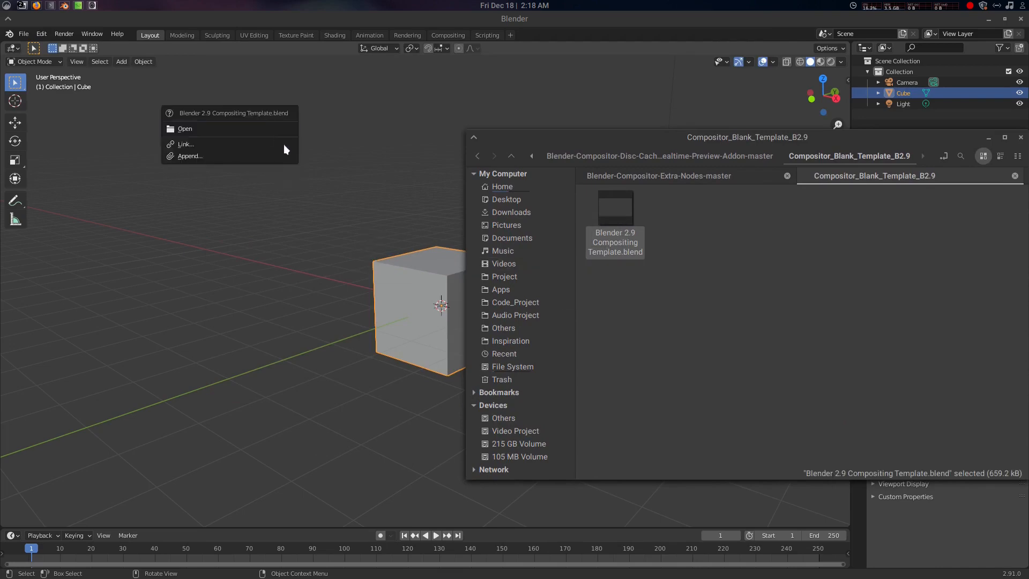
{"action": "left_click", "coordinate": [252, 125]}
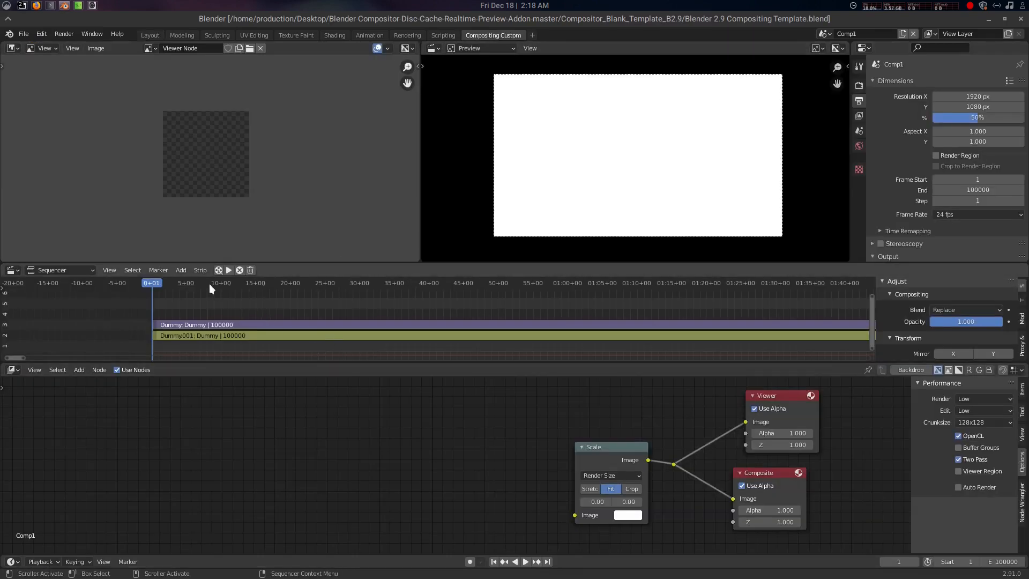
Move the sequencer playhead to frame 9 and enlarge the node editor by shrinking the sequencer
{"action": "mouse_move", "coordinate": [209, 284]}
{"action": "left_mouse_down"}
{"action": "mouse_move", "coordinate": [287, 289]}
{"action": "mouse_move", "coordinate": [218, 289]}
{"action": "left_mouse_up"}
{"action": "left_click_drag", "start_coordinate": [154, 296], "coordinate": [155, 300]}
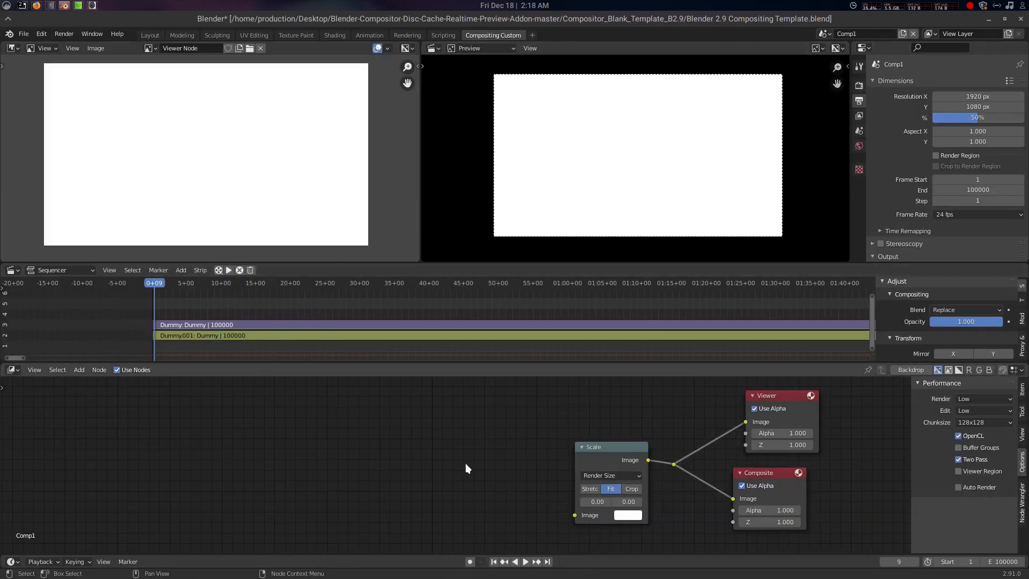
{"action": "middle_click_drag", "start_coordinate": [465, 463], "coordinate": [429, 443]}
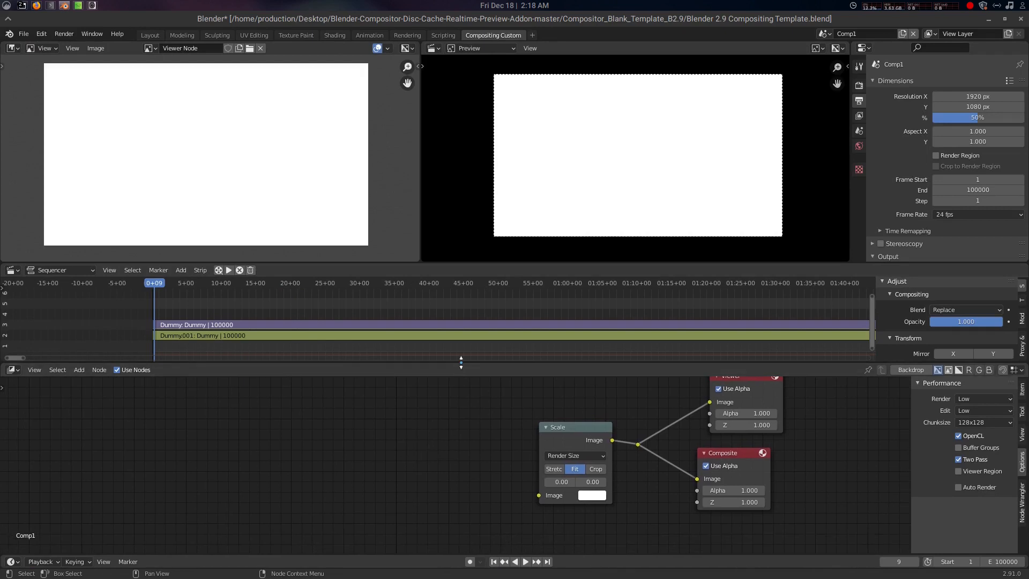
{"action": "left_click_drag", "start_coordinate": [460, 363], "coordinate": [468, 296]}
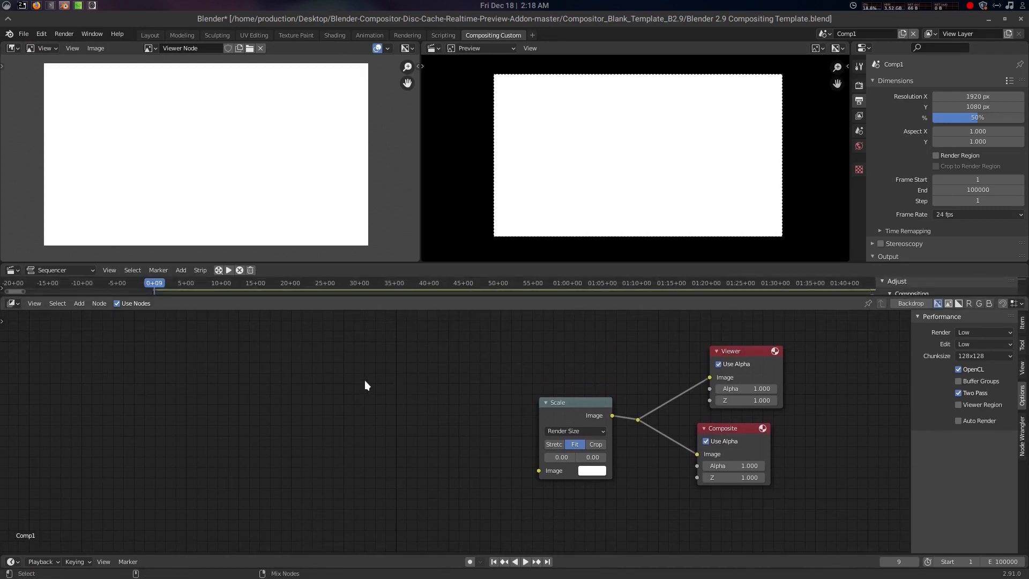
Save the template as a new file named "rain demo" in the same folder
{"action": "key", "text": "ctrl+shift+s"}
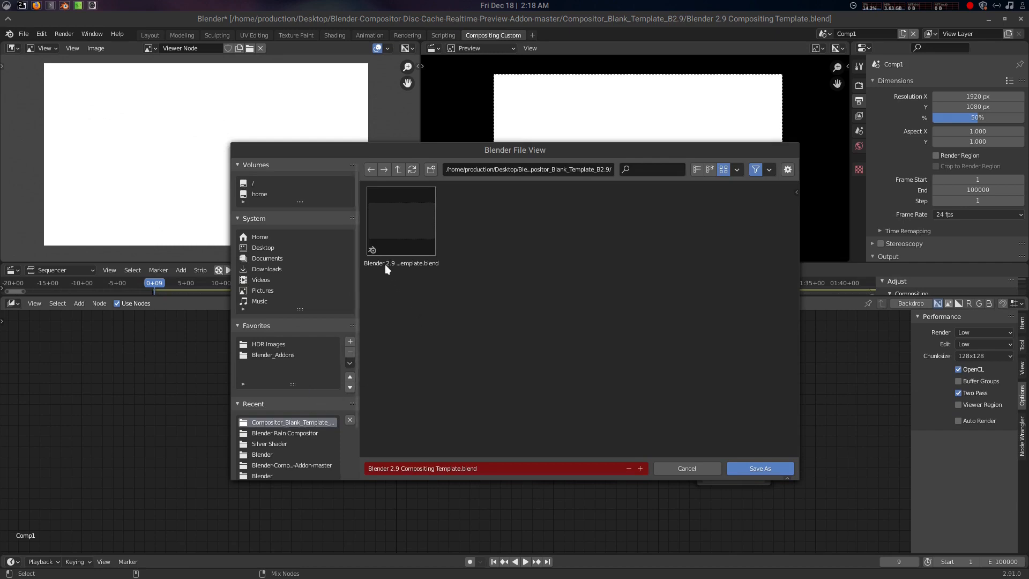
{"action": "left_click", "coordinate": [417, 468]}
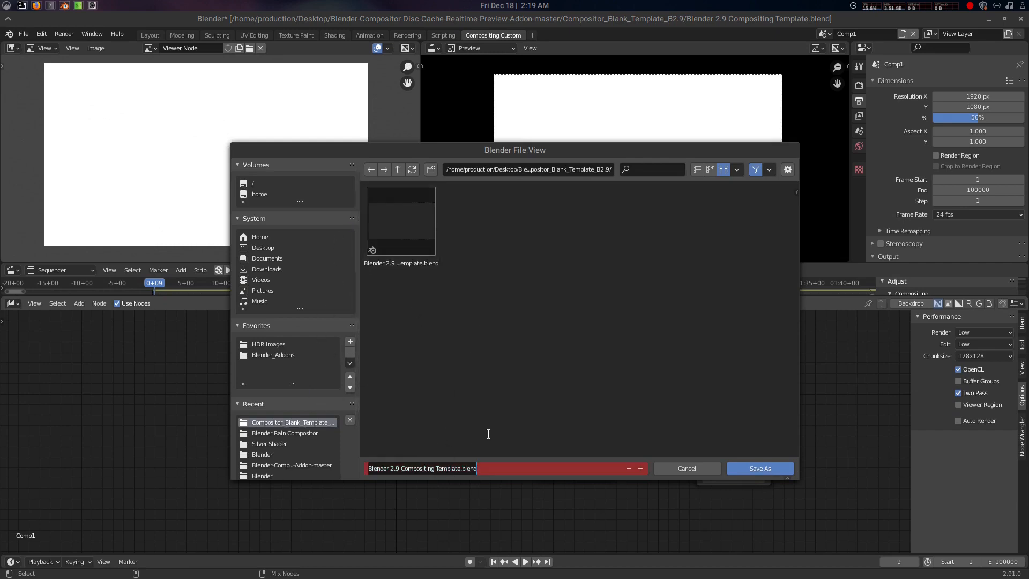
{"action": "type", "text": "r"}
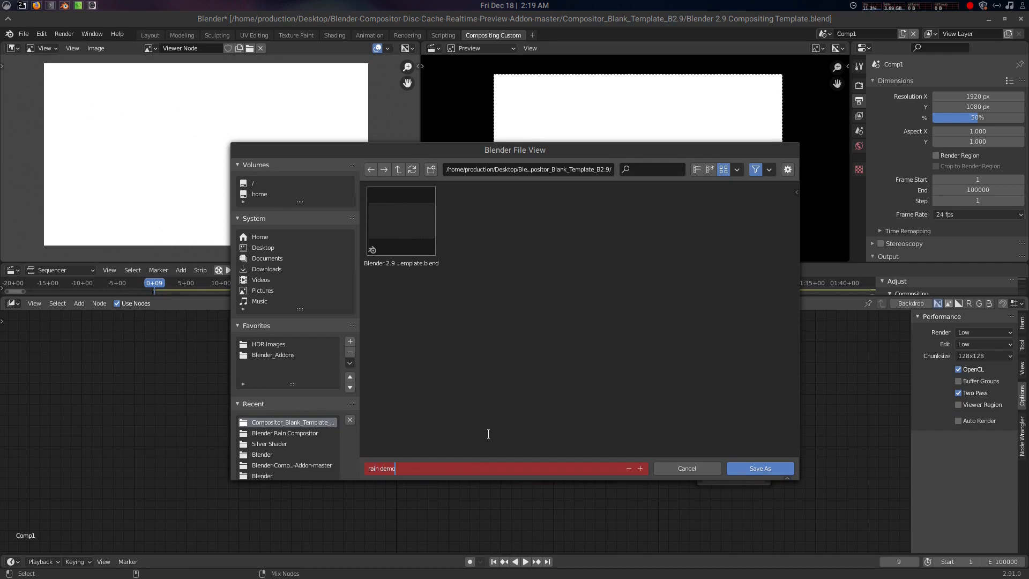
{"action": "type", "text": "ain demo"}
{"action": "key", "text": "Return"}
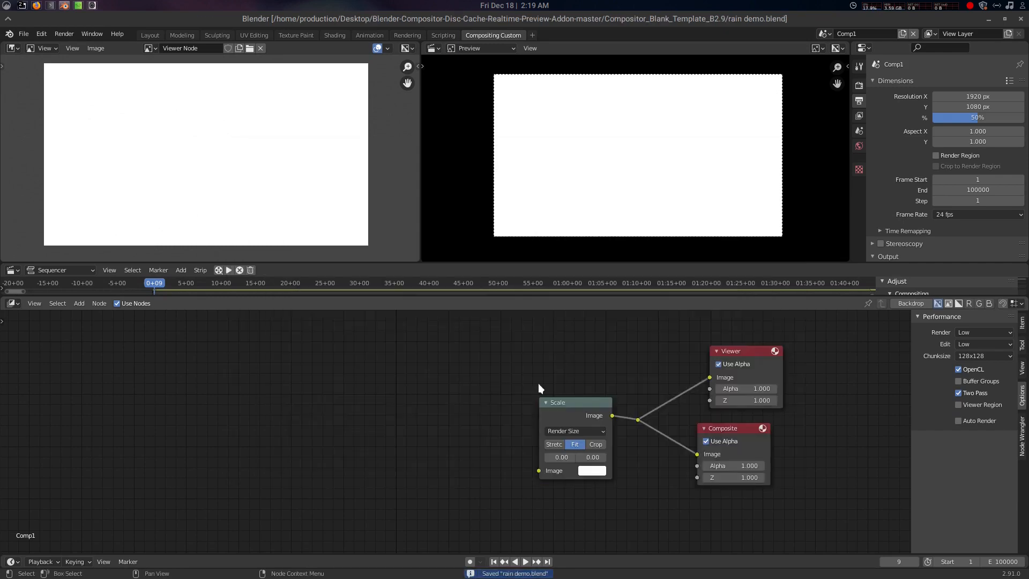
Start an Append and browse to the Blender-Compositor-Extra-Nodes-master folder on the Desktop
{"action": "left_click", "coordinate": [402, 407]}
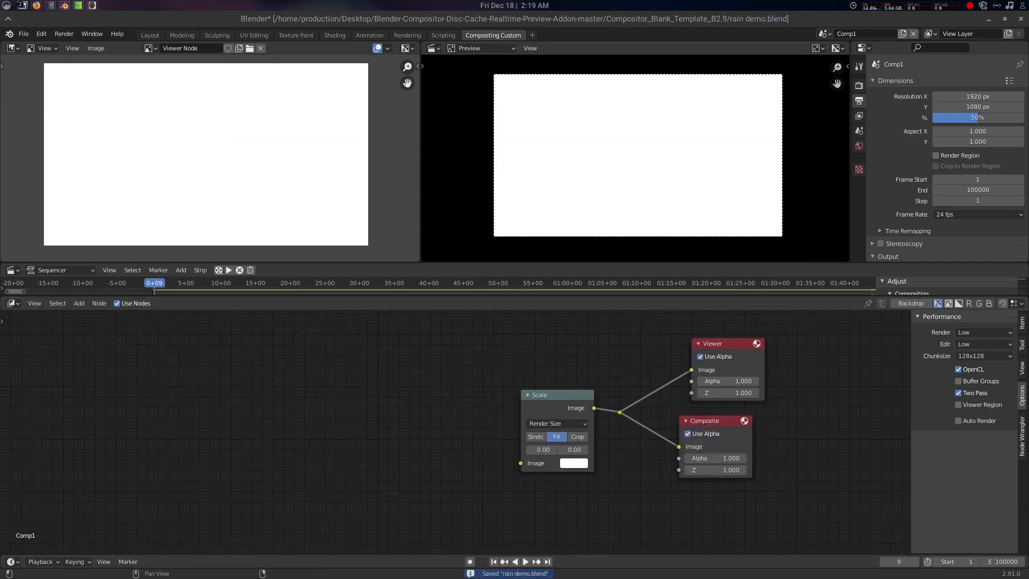
{"action": "mouse_move", "coordinate": [347, 411]}
{"action": "middle_mouse_down"}
{"action": "mouse_move", "coordinate": [379, 413]}
{"action": "mouse_move", "coordinate": [330, 401]}
{"action": "middle_mouse_up"}
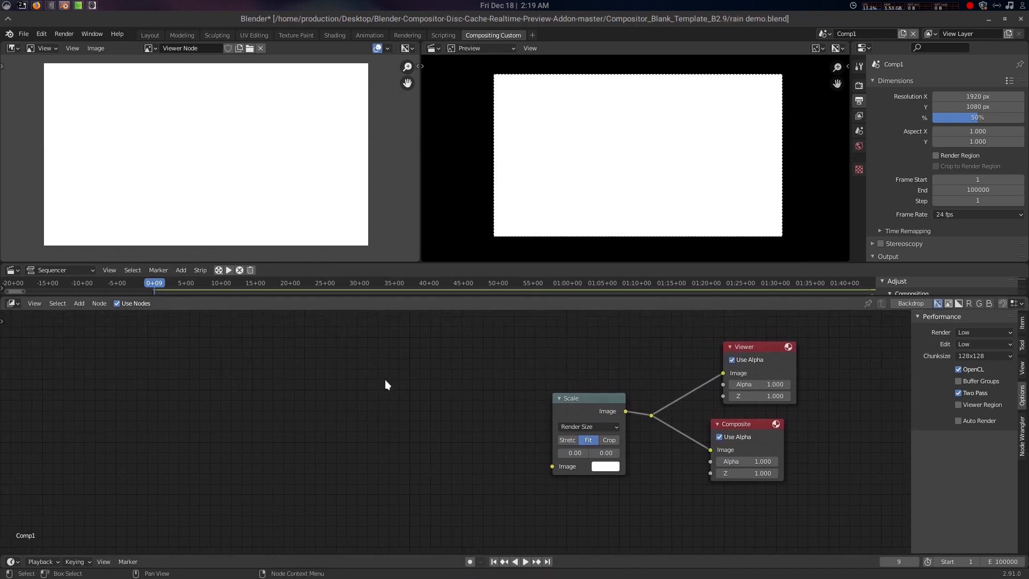
{"action": "key", "text": "F4"}
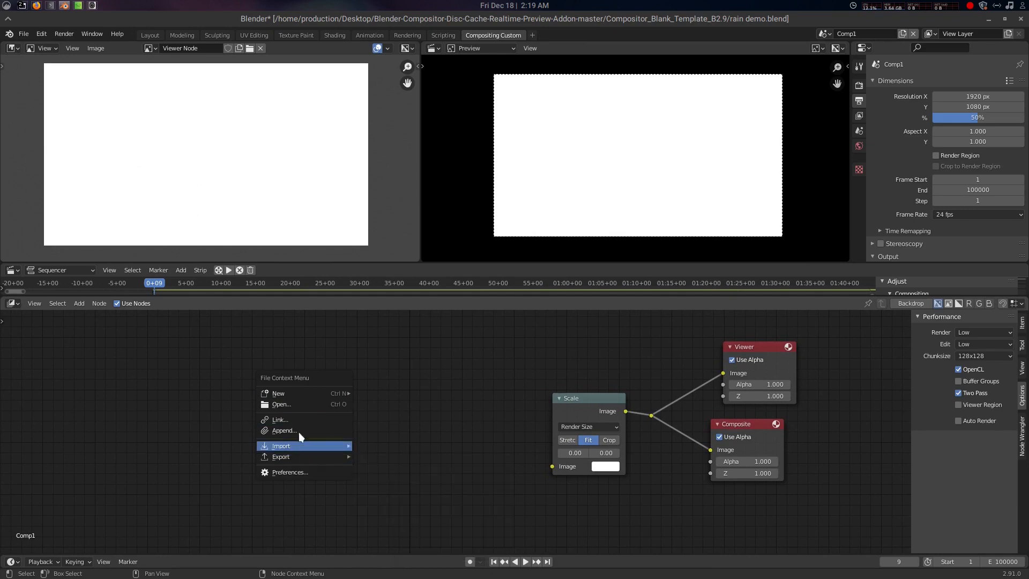
{"action": "left_click", "coordinate": [301, 431]}
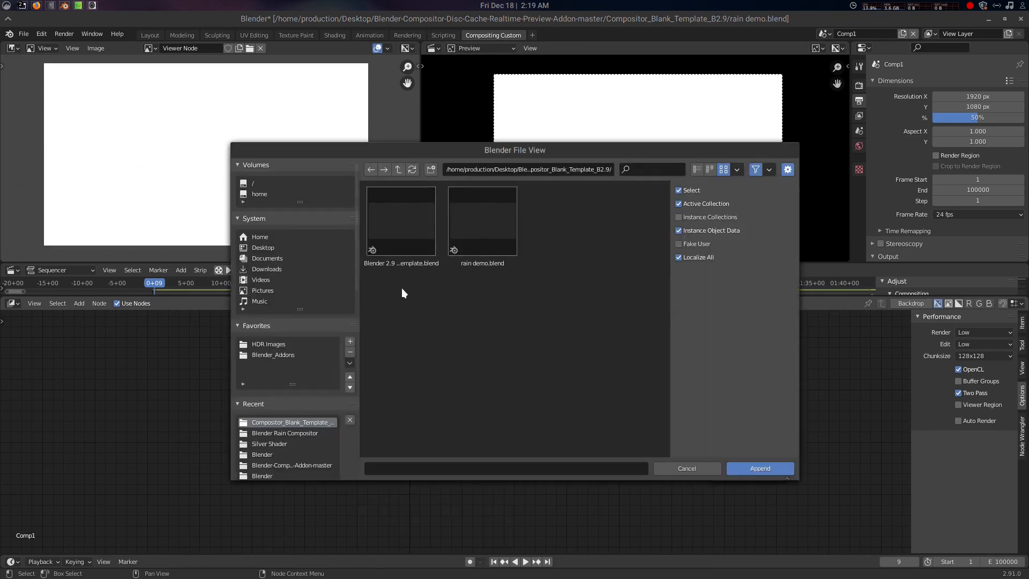
{"action": "left_click", "coordinate": [399, 169]}
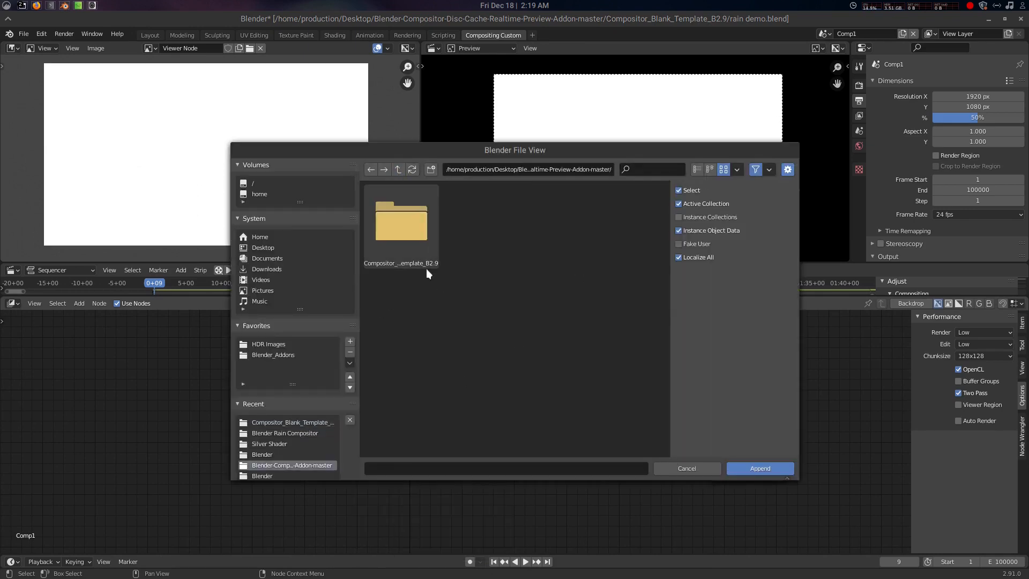
{"action": "left_click", "coordinate": [402, 169]}
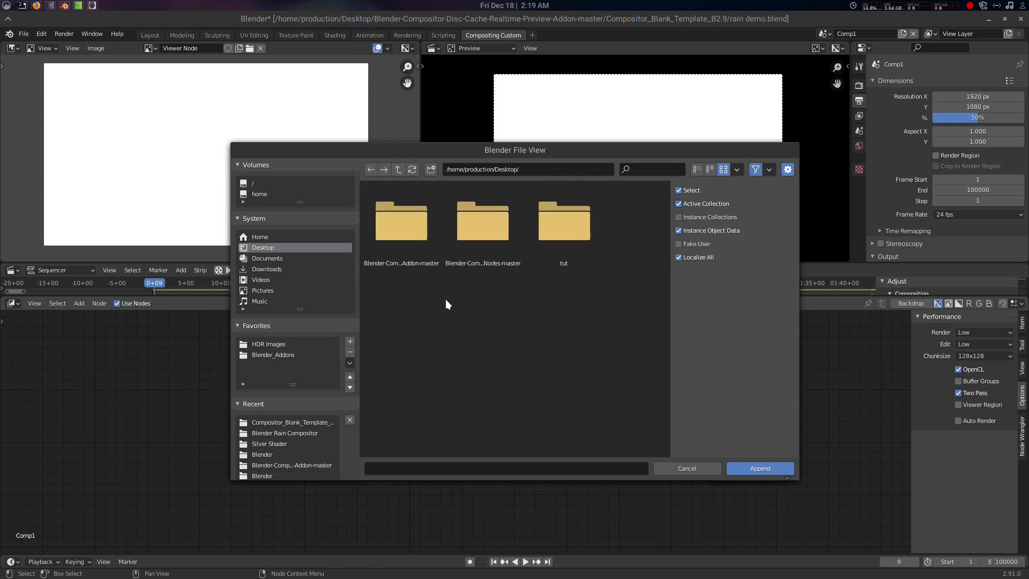
{"action": "double_click", "coordinate": [500, 239]}
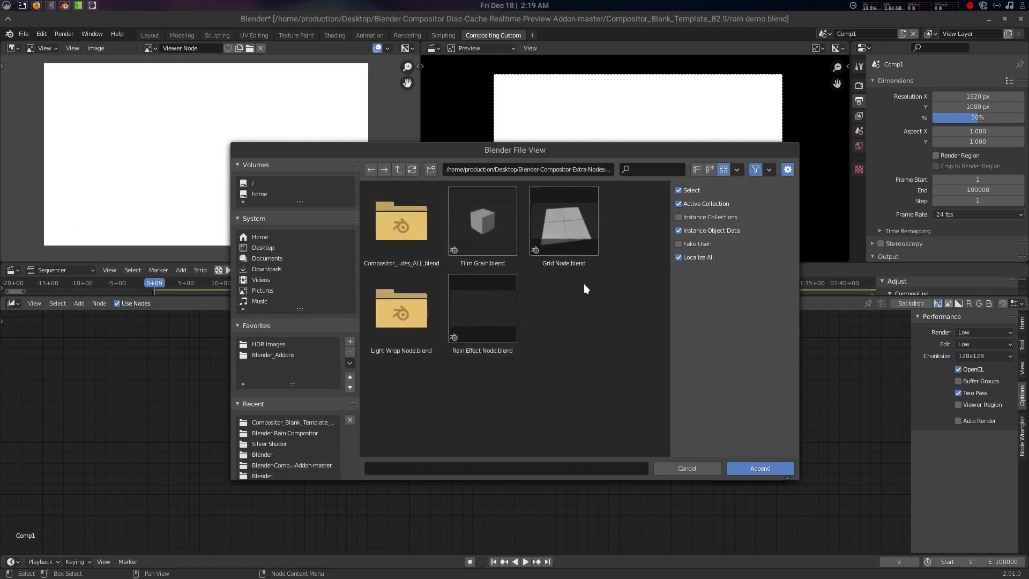
Select the Rain Effect node group in the NodeTree data of Rain Effect Node.blend
{"action": "double_click", "coordinate": [487, 323]}
{"action": "scroll", "coordinate": [416, 365], "scroll_direction": "down", "scroll_amount": 1}
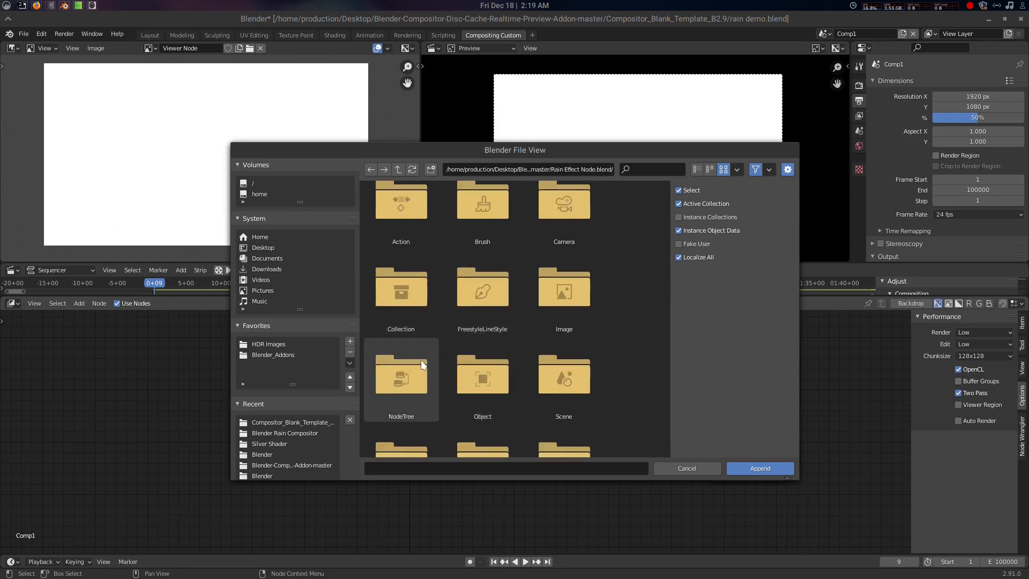
{"action": "double_click", "coordinate": [415, 365]}
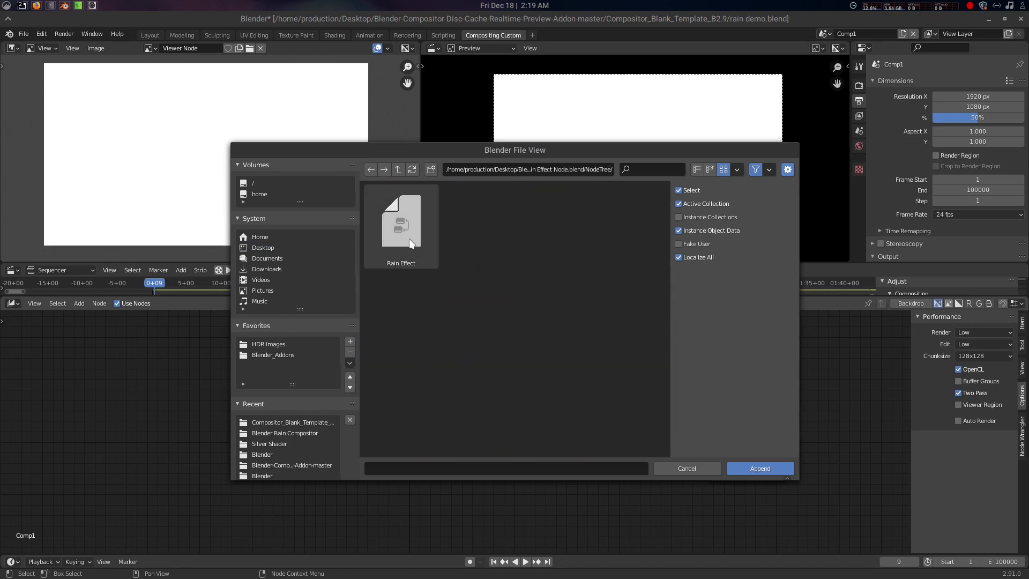
{"action": "left_click", "coordinate": [411, 244]}
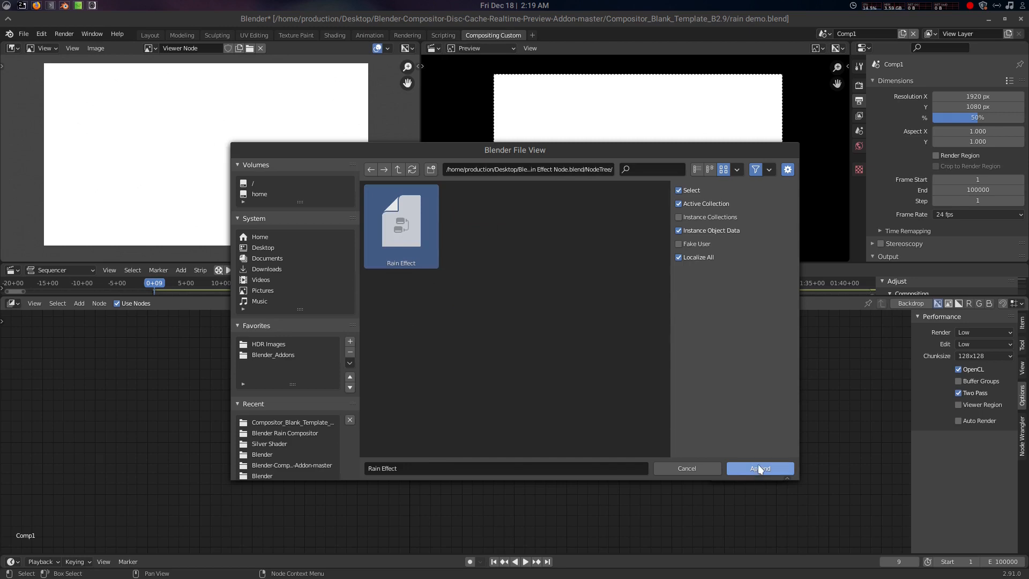
Go back up to the extra nodes folder and open the blend file containing all the compositor extra nodes
{"action": "left_click", "coordinate": [398, 172]}
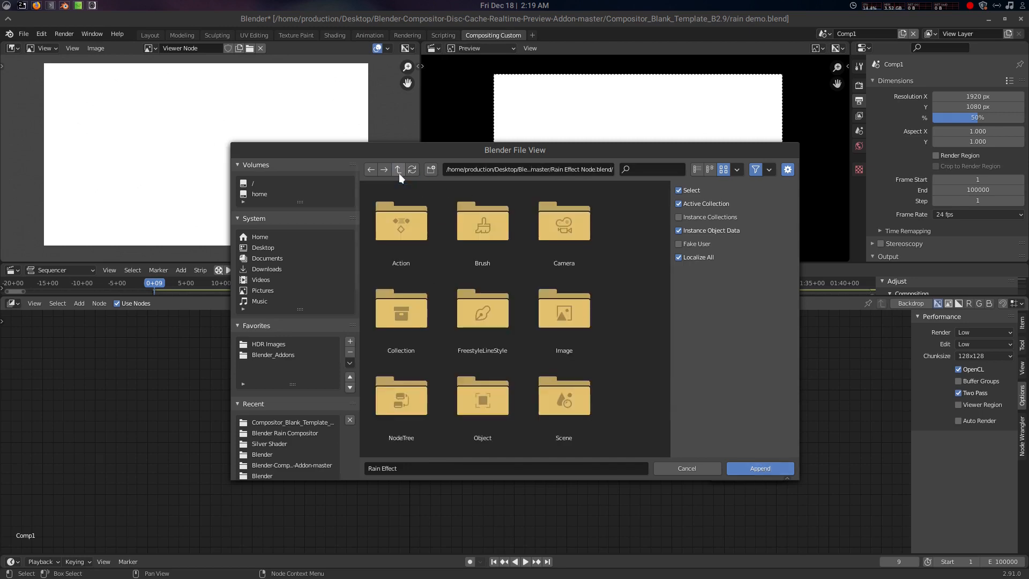
{"action": "left_click", "coordinate": [399, 173]}
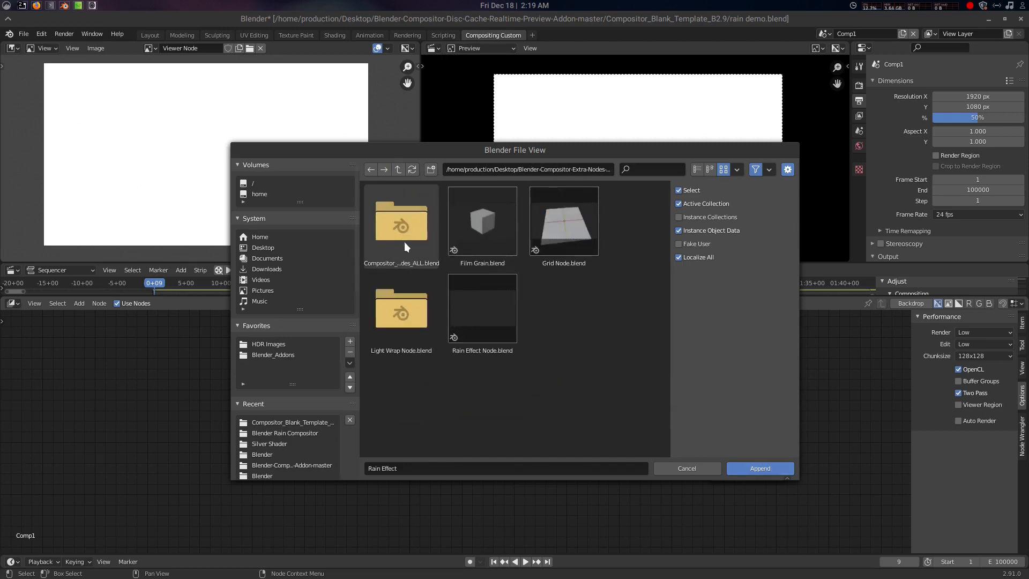
{"action": "left_click", "coordinate": [414, 255]}
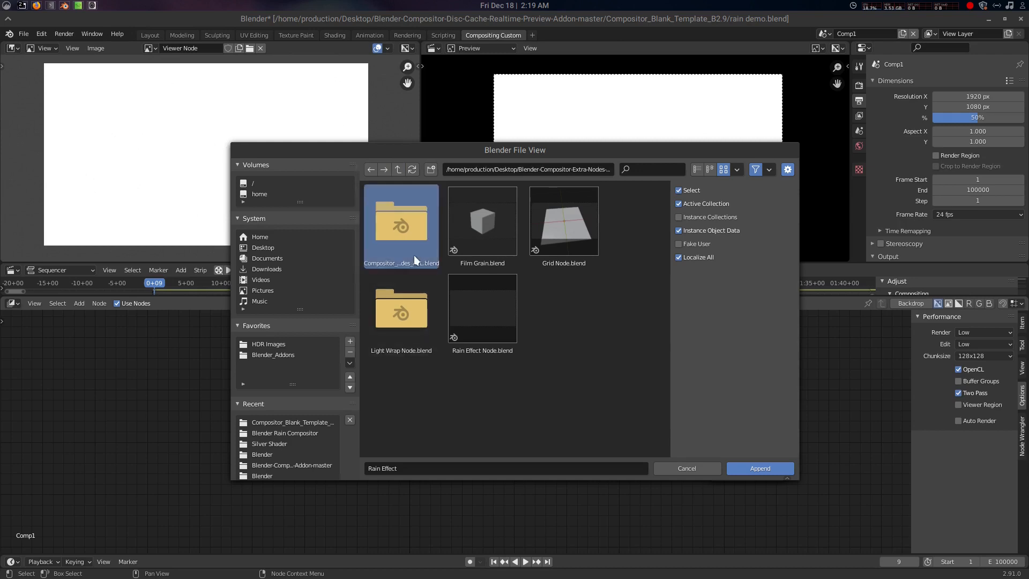
{"action": "double_click", "coordinate": [407, 239]}
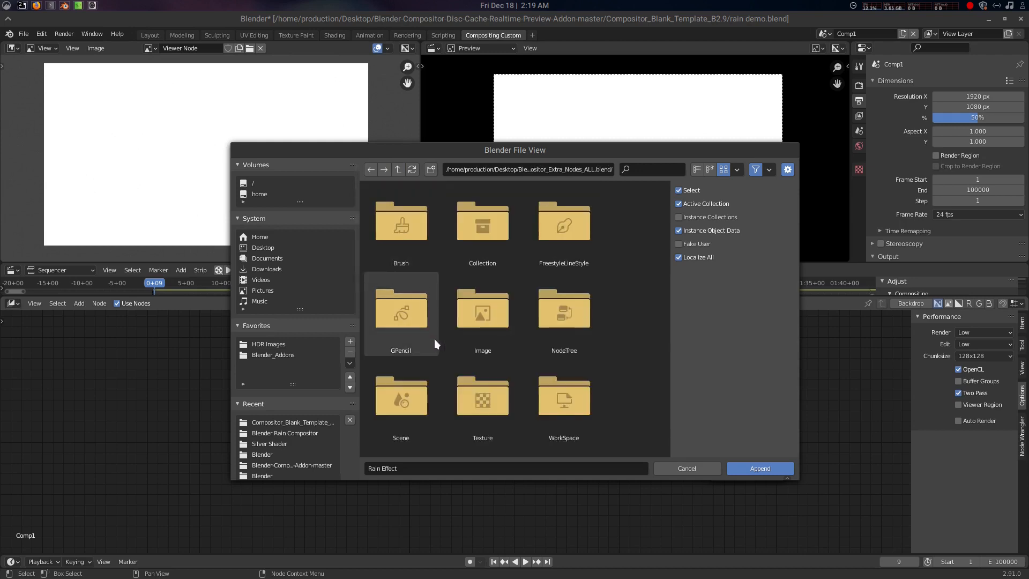
Append the Rain Effect node group from the file's NodeTree data
{"action": "scroll", "coordinate": [434, 339], "scroll_direction": "down", "scroll_amount": 1}
{"action": "left_click", "coordinate": [562, 282]}
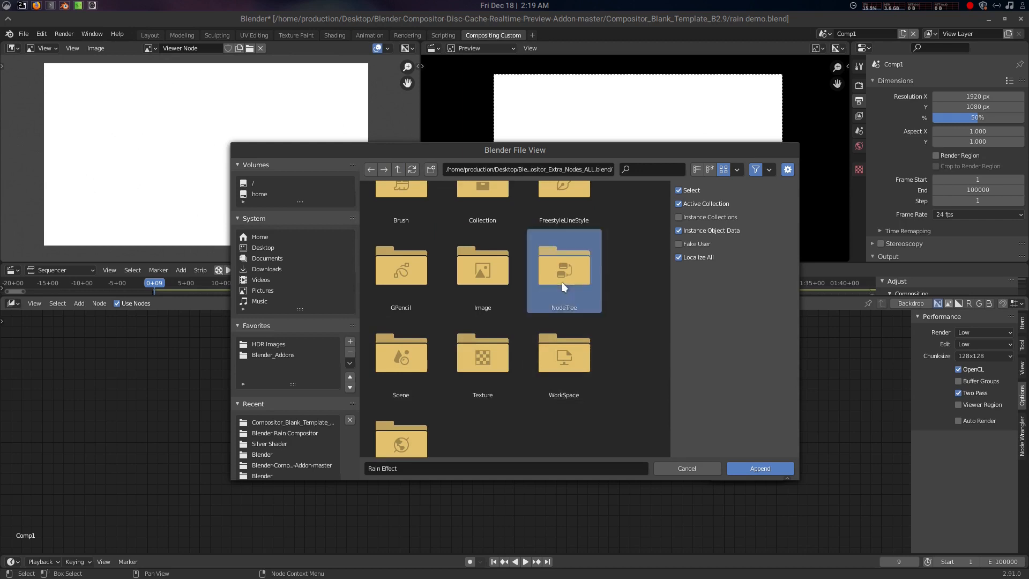
{"action": "double_click", "coordinate": [561, 282]}
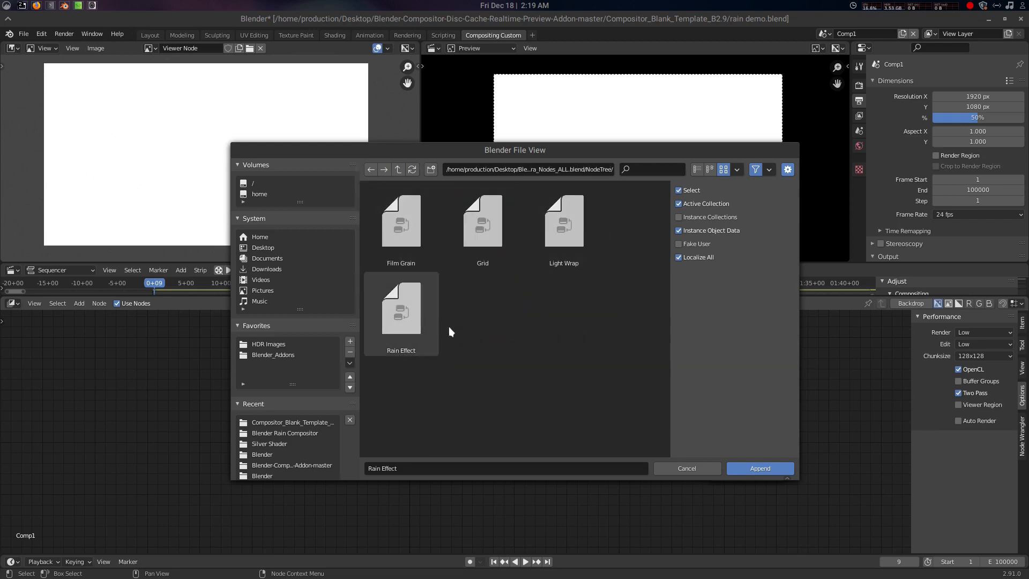
{"action": "left_click", "coordinate": [413, 332]}
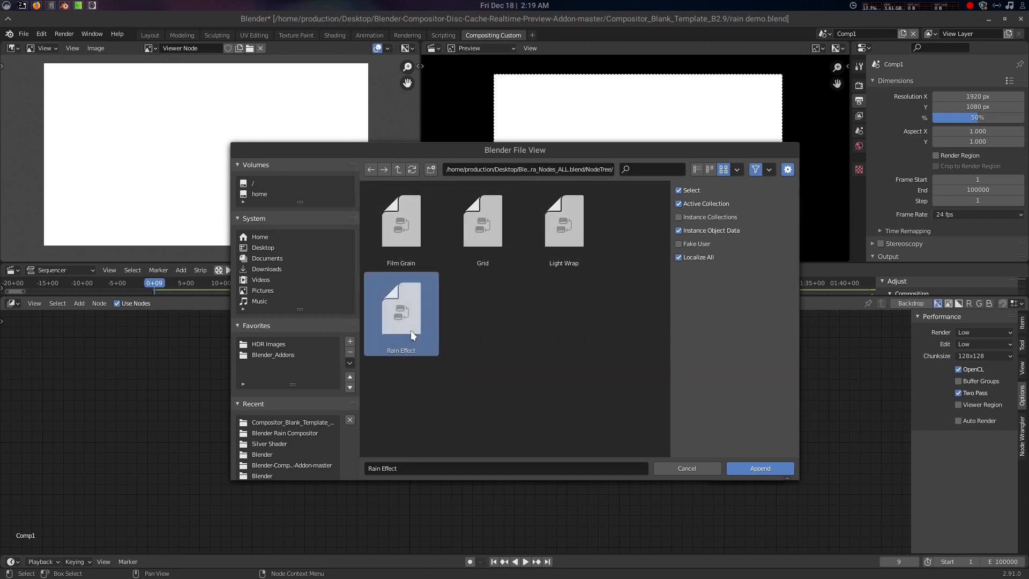
{"action": "left_click", "coordinate": [760, 468]}
Add a Rain Effect node to the compositor and route its Alpha Fac output to the Viewer
{"action": "key", "text": "shift+a"}
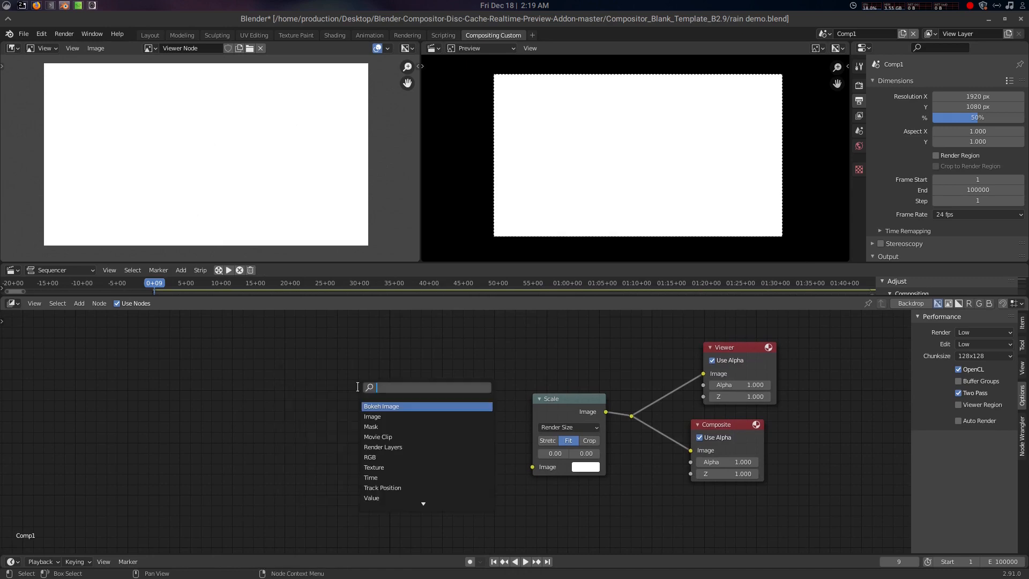
{"action": "type", "text": "rai"}
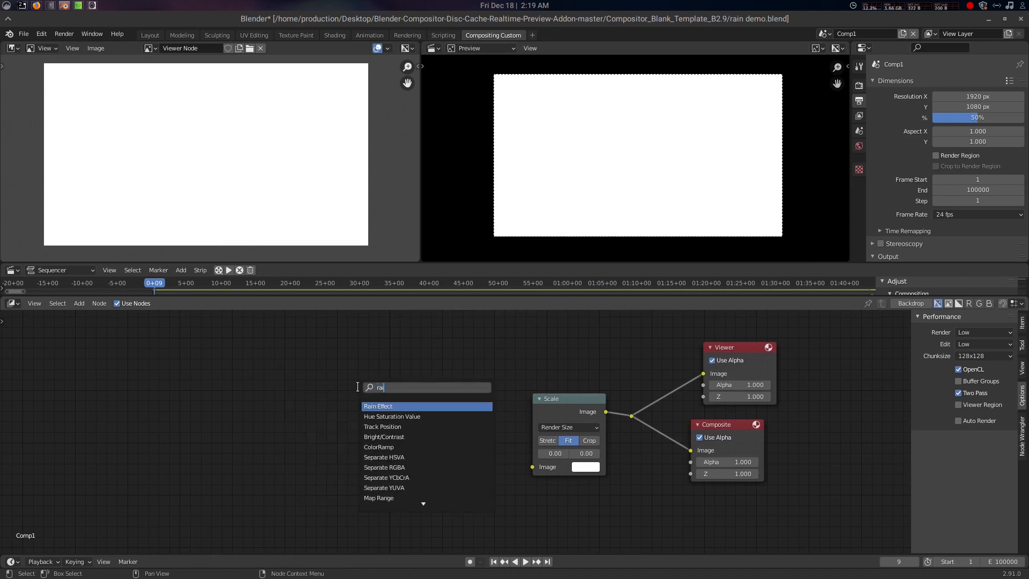
{"action": "key", "text": "Return"}
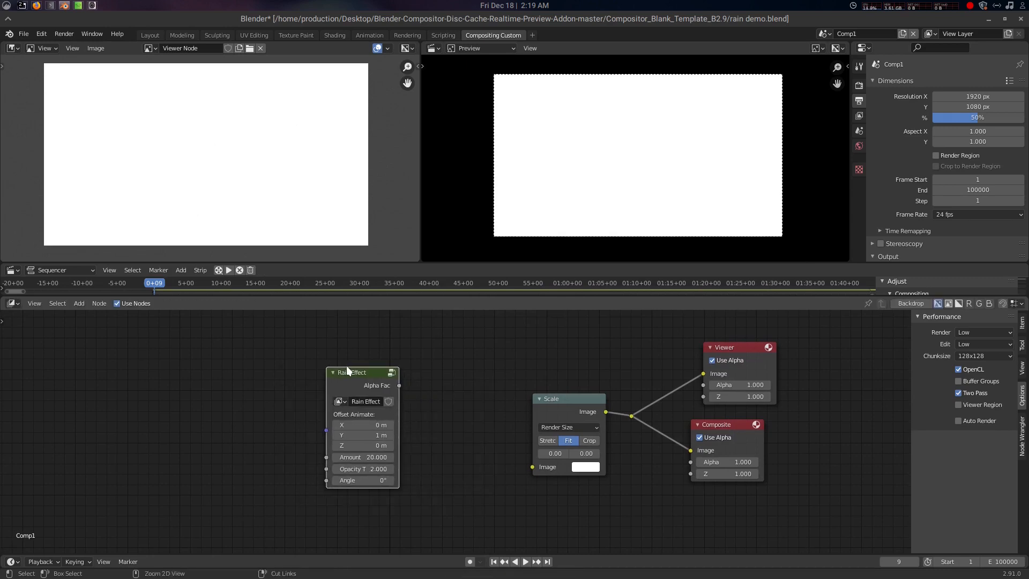
{"action": "left_click", "coordinate": [348, 371]}
{"action": "left_click", "coordinate": [348, 372], "text": "ctrl+shift"}
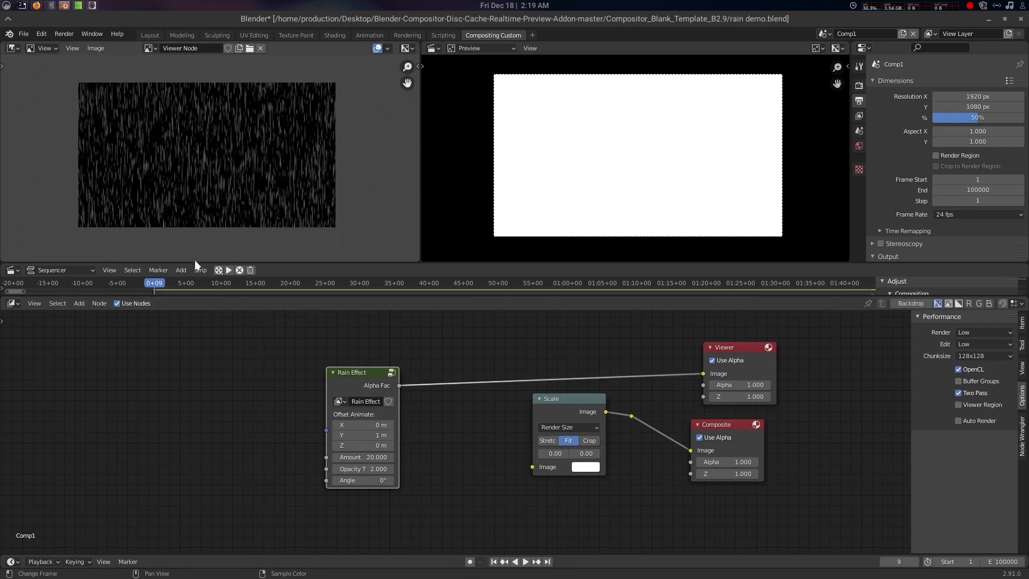
Scrub the sequencer to frame 146 to check the rain and return to the first frame
{"action": "left_click_drag", "start_coordinate": [166, 281], "coordinate": [194, 283]}
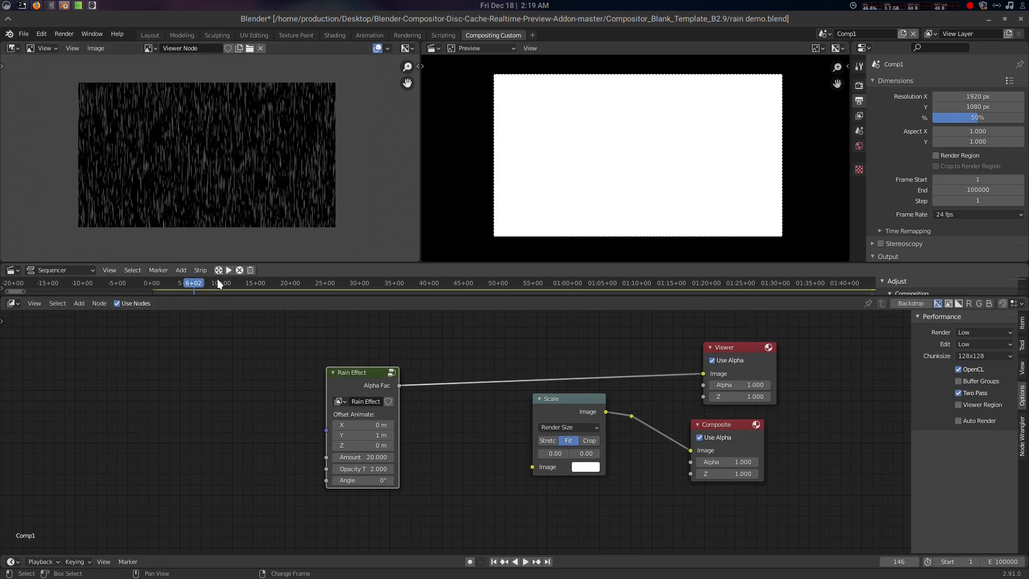
{"action": "key", "text": "shift+Left"}
{"action": "left_click_drag", "start_coordinate": [350, 383], "coordinate": [284, 369]}
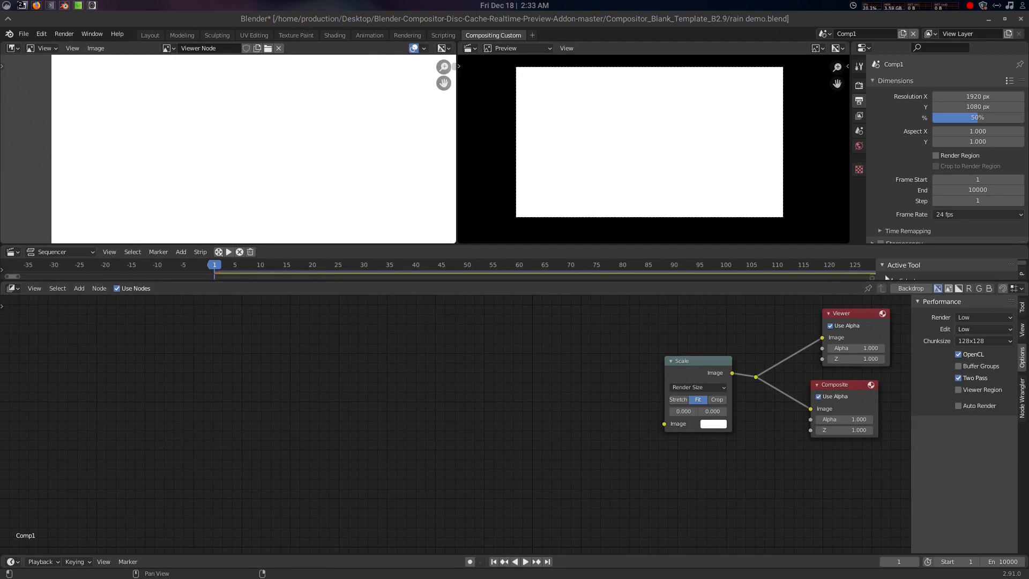
Bring the lake painting into the compositor as an image node, preview it in the Viewer, and place it away from the Scale node
{"action": "left_click_drag", "start_coordinate": [1028, 379], "coordinate": [302, 347]}
{"action": "left_click", "coordinate": [303, 346], "text": "ctrl+shift"}
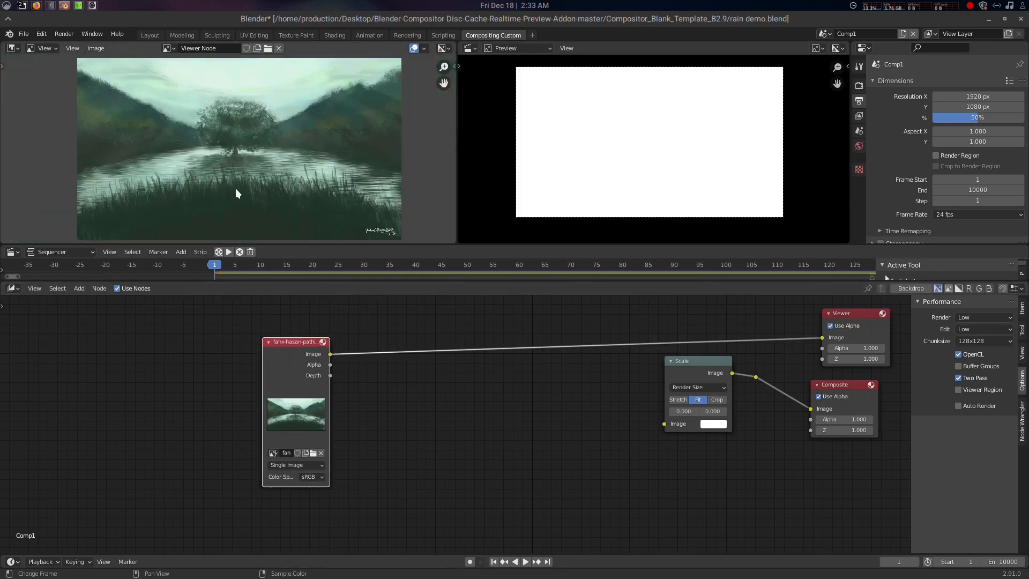
{"action": "middle_click_drag", "start_coordinate": [304, 350], "coordinate": [340, 345]}
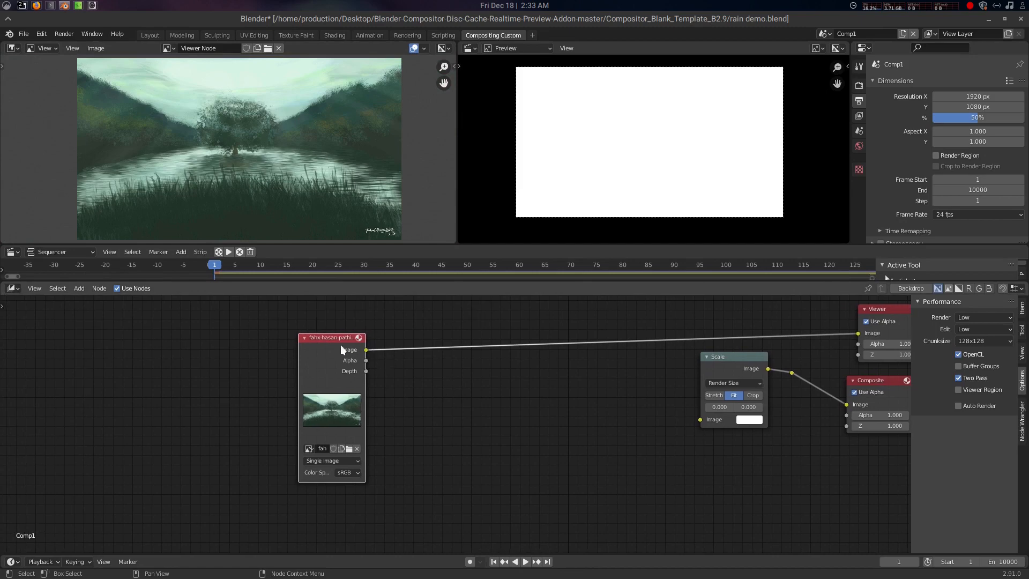
{"action": "left_click_drag", "start_coordinate": [340, 345], "coordinate": [291, 320]}
Add a Rain Effect node between the painting's image node and the Scale node
{"action": "left_click", "coordinate": [396, 401]}
{"action": "key", "text": "shift+a"}
{"action": "left_click", "coordinate": [404, 390]}
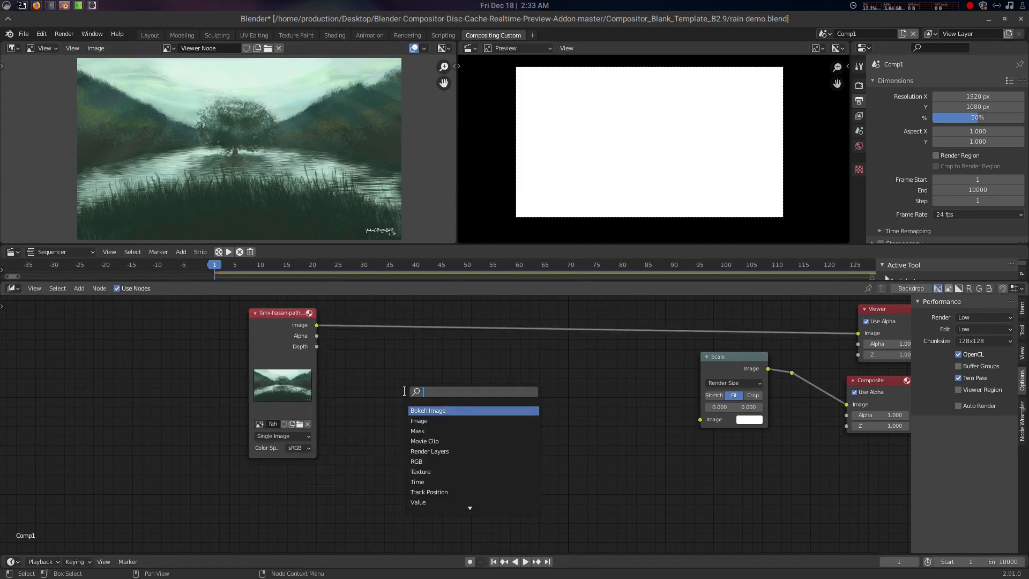
{"action": "type", "text": "rai"}
{"action": "key", "text": "Return"}
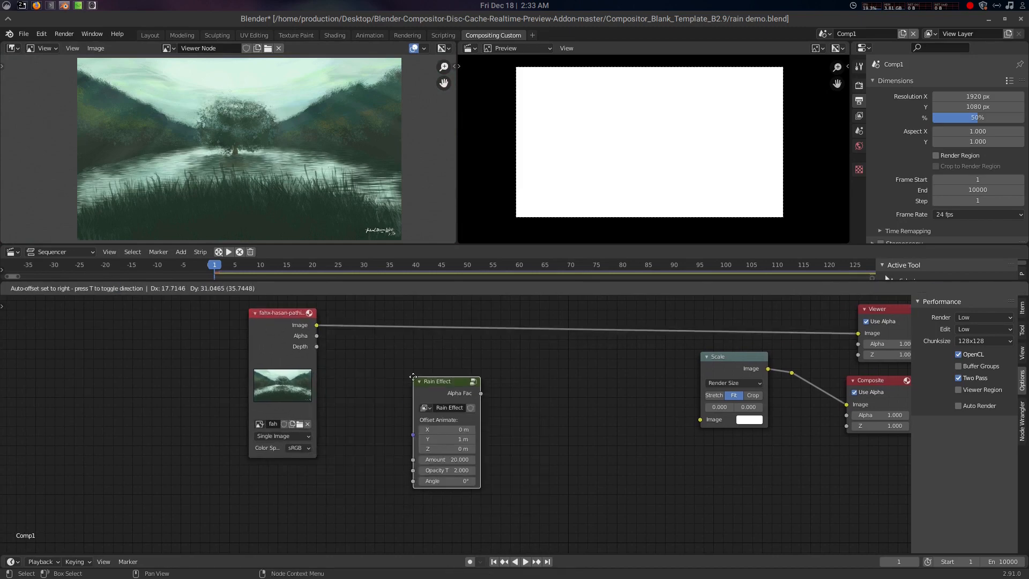
{"action": "left_click", "coordinate": [416, 377]}
Preview the Rain Effect output in the Viewer and move the node lower, beside the bottom of the image node
{"action": "scroll", "coordinate": [459, 423], "scroll_direction": "up", "scroll_amount": 8}
{"action": "middle_click_drag", "start_coordinate": [518, 429], "coordinate": [475, 417]}
{"action": "middle_click_drag", "start_coordinate": [482, 481], "coordinate": [530, 493]}
{"action": "scroll", "coordinate": [457, 484], "scroll_direction": "down", "scroll_amount": 3}
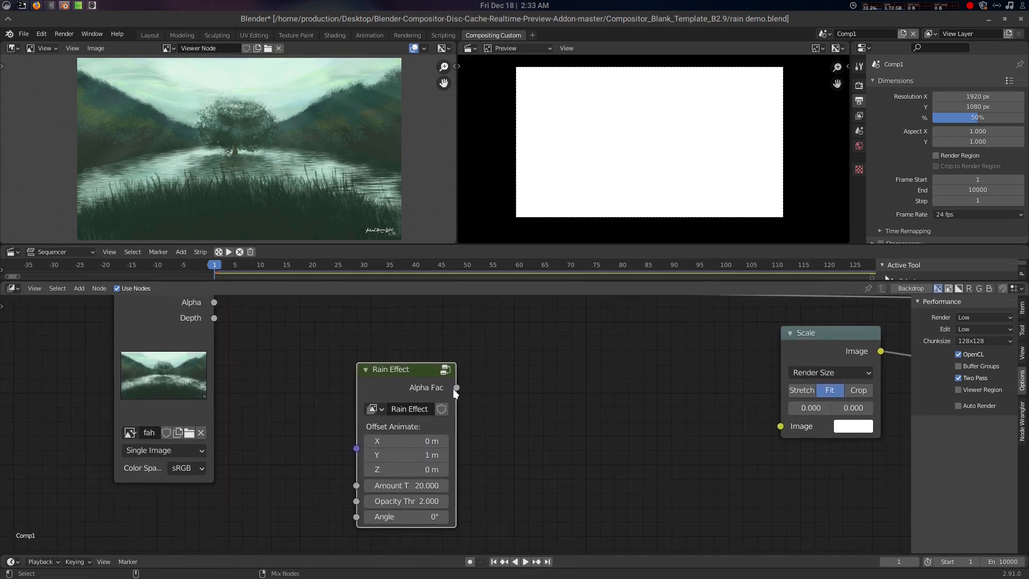
{"action": "left_click", "coordinate": [419, 373], "text": "ctrl+shift"}
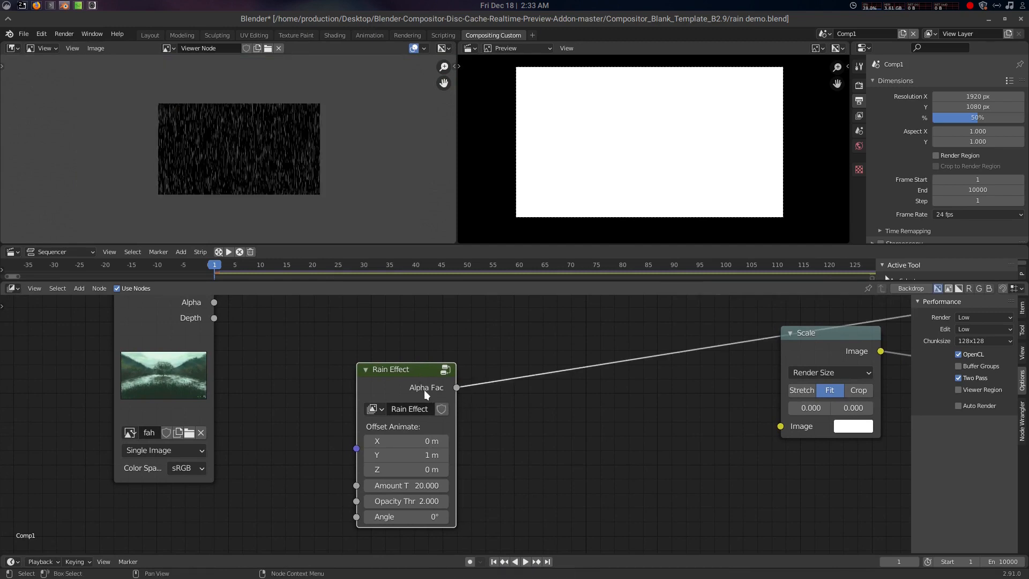
{"action": "middle_click_drag", "start_coordinate": [399, 389], "coordinate": [420, 462]}
{"action": "left_click_drag", "start_coordinate": [420, 445], "coordinate": [350, 501]}
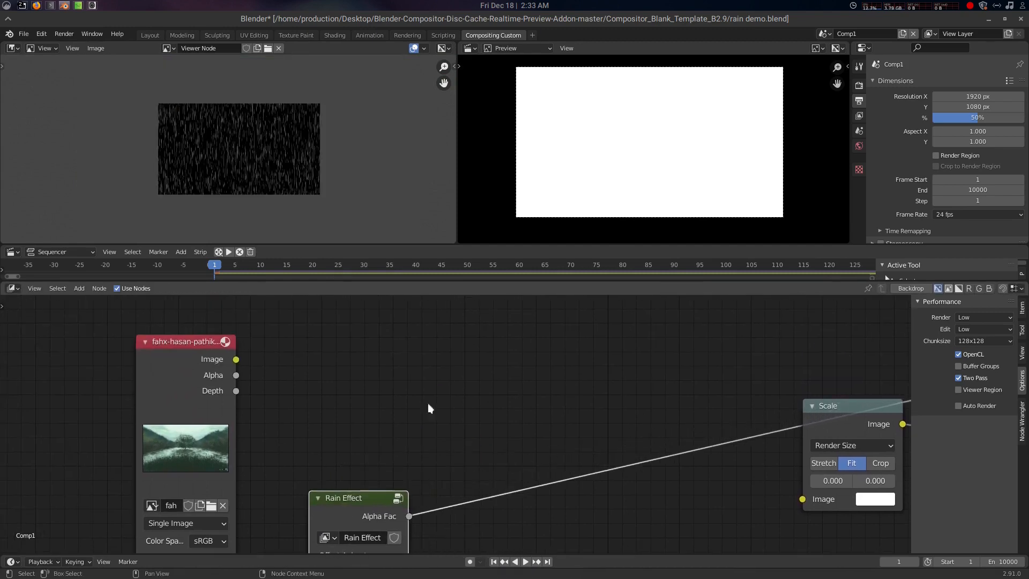
Add a Mix node above and to the right of the Rain Effect node
{"action": "left_click", "coordinate": [442, 374]}
{"action": "key", "text": "shift+a"}
{"action": "left_click", "coordinate": [442, 374]}
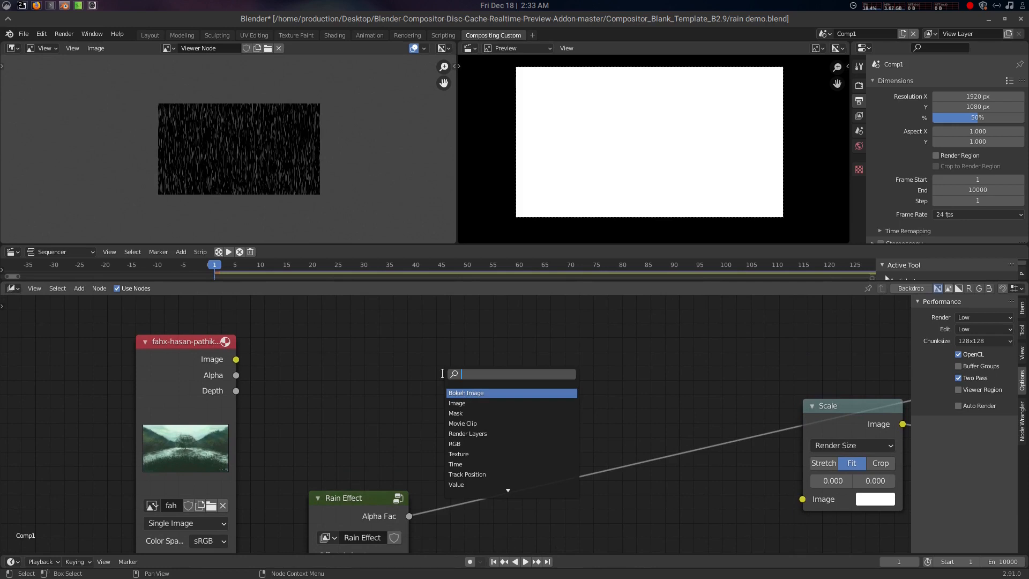
{"action": "type", "text": "mix"}
{"action": "key", "text": "Return"}
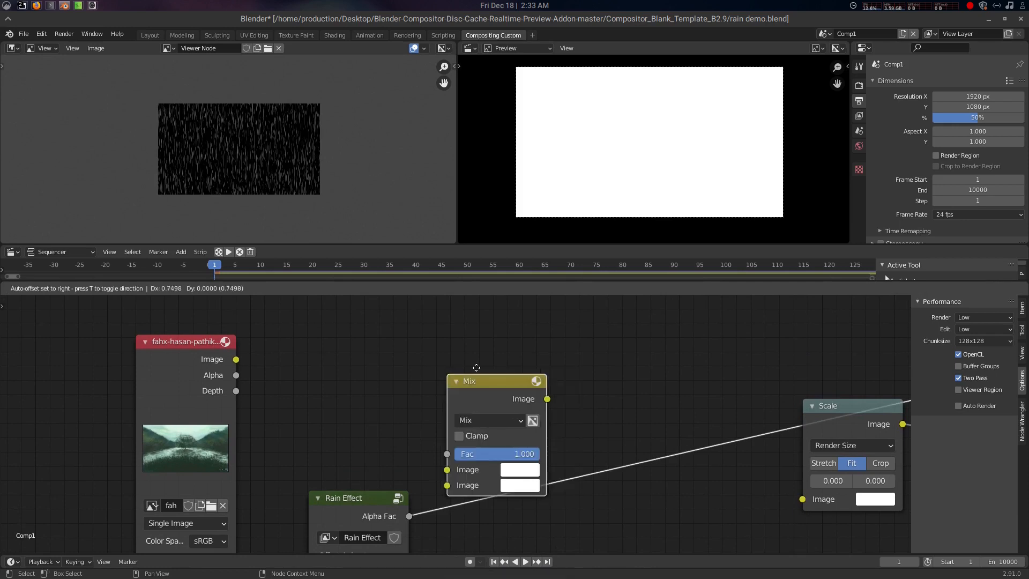
{"action": "left_click", "coordinate": [442, 467]}
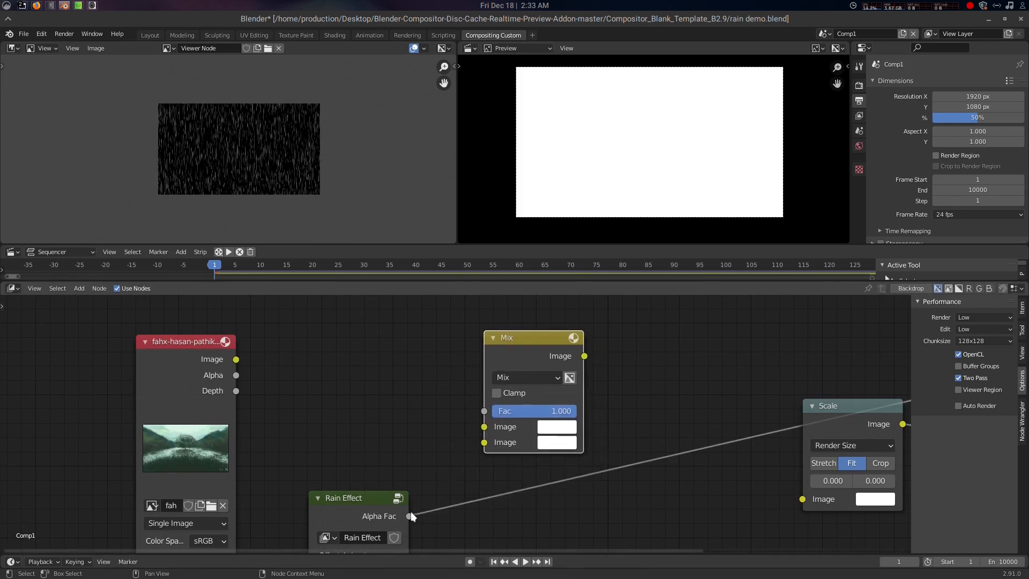
Feed Alpha Fac into the Mix node's Fac and the painting into its first Image input, with the Mix output sent to the Viewer
{"action": "left_click_drag", "start_coordinate": [410, 516], "coordinate": [492, 414]}
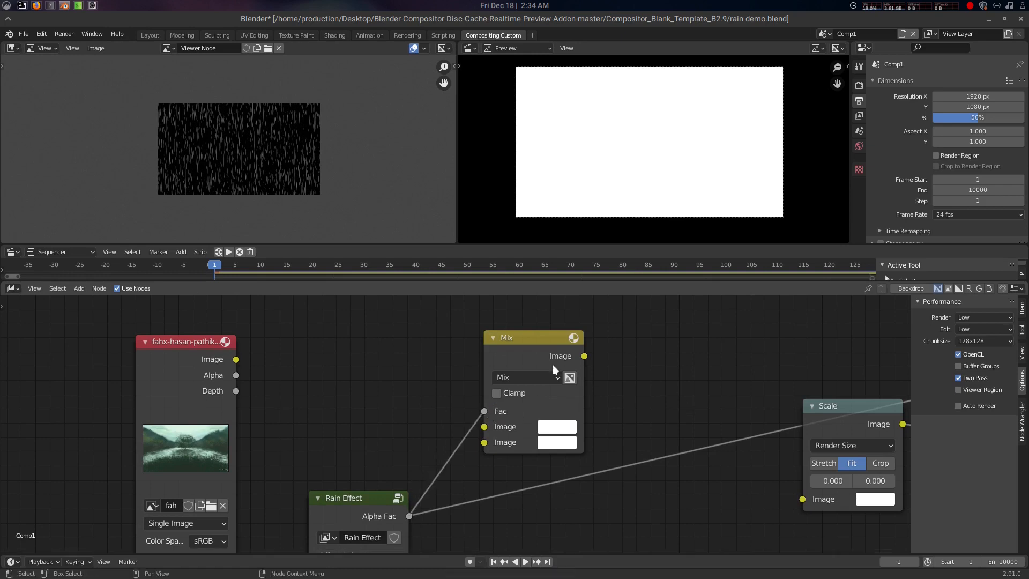
{"action": "left_click", "coordinate": [535, 346], "text": "ctrl+shift"}
{"action": "left_click_drag", "start_coordinate": [235, 359], "coordinate": [485, 426]}
{"action": "scroll", "coordinate": [274, 195], "scroll_direction": "up", "scroll_amount": 5}
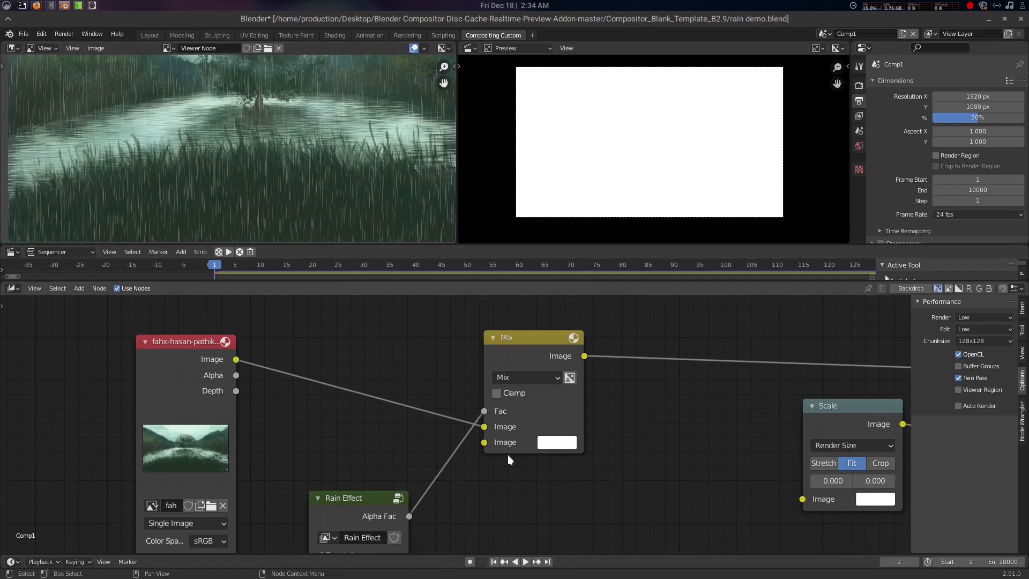
{"action": "scroll", "coordinate": [511, 460], "scroll_direction": "up", "scroll_amount": 2}
{"action": "scroll", "coordinate": [512, 460], "scroll_direction": "down", "scroll_amount": 3}
{"action": "scroll", "coordinate": [455, 423], "scroll_direction": "up", "scroll_amount": 1}
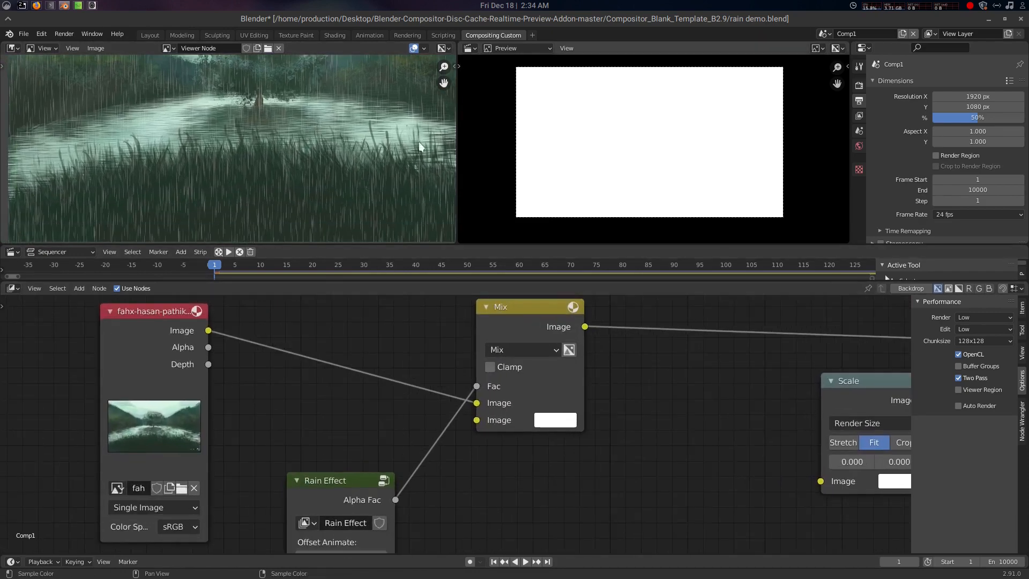
Widen the Viewer Node image area at the expense of the sequencer preview to see the rain closer
{"action": "left_click", "coordinate": [569, 420]}
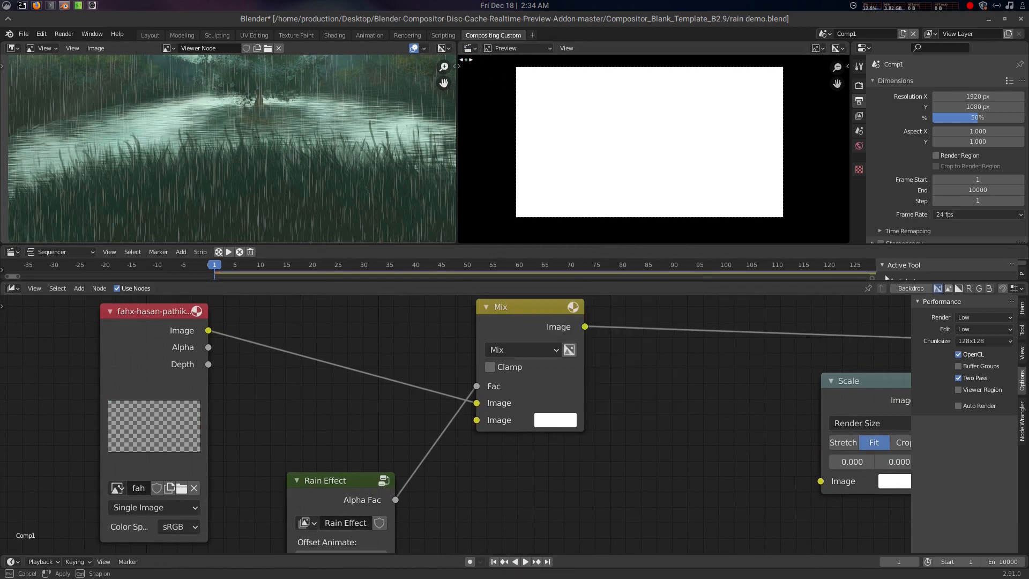
{"action": "left_click_drag", "start_coordinate": [459, 64], "coordinate": [769, 64]}
{"action": "scroll", "coordinate": [525, 159], "scroll_direction": "down", "scroll_amount": 3}
{"action": "scroll", "coordinate": [525, 159], "scroll_direction": "up", "scroll_amount": 5}
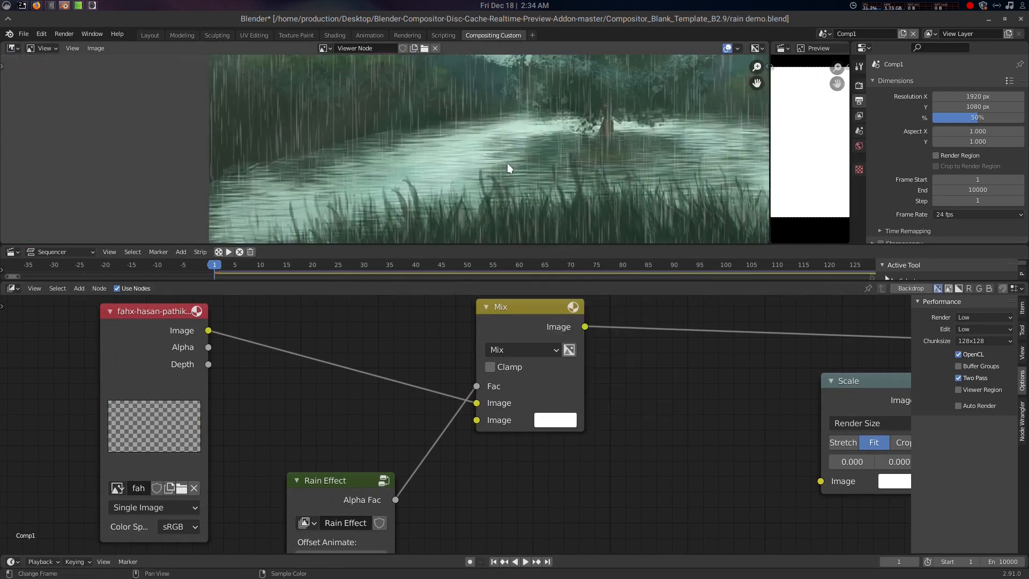
Try a green rain tint with hue 0.419 and saturation 0.361 on the Mix node's second Image colour, and return it to white
{"action": "left_click", "coordinate": [552, 421]}
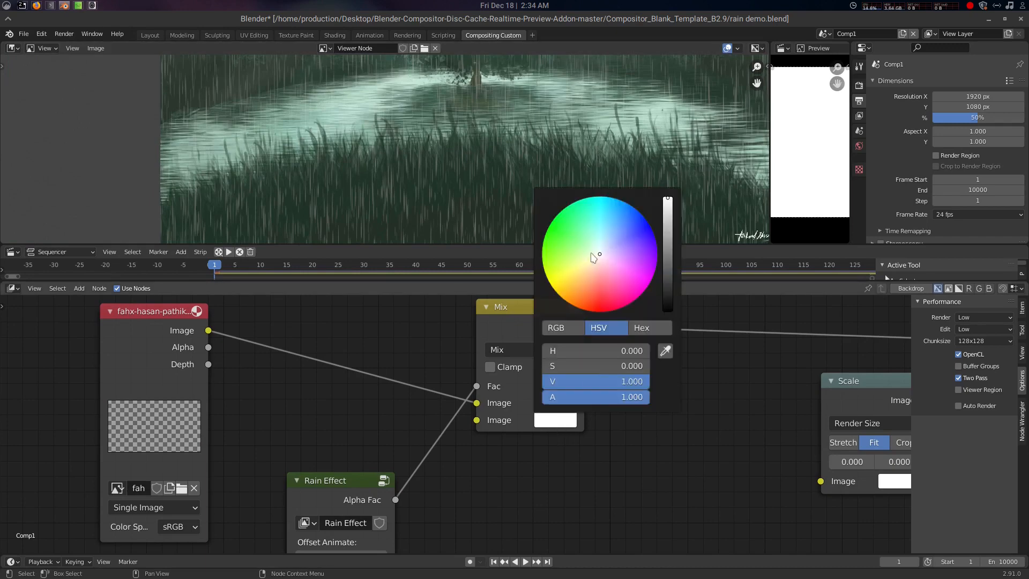
{"action": "left_click", "coordinate": [630, 238]}
{"action": "left_click", "coordinate": [590, 235]}
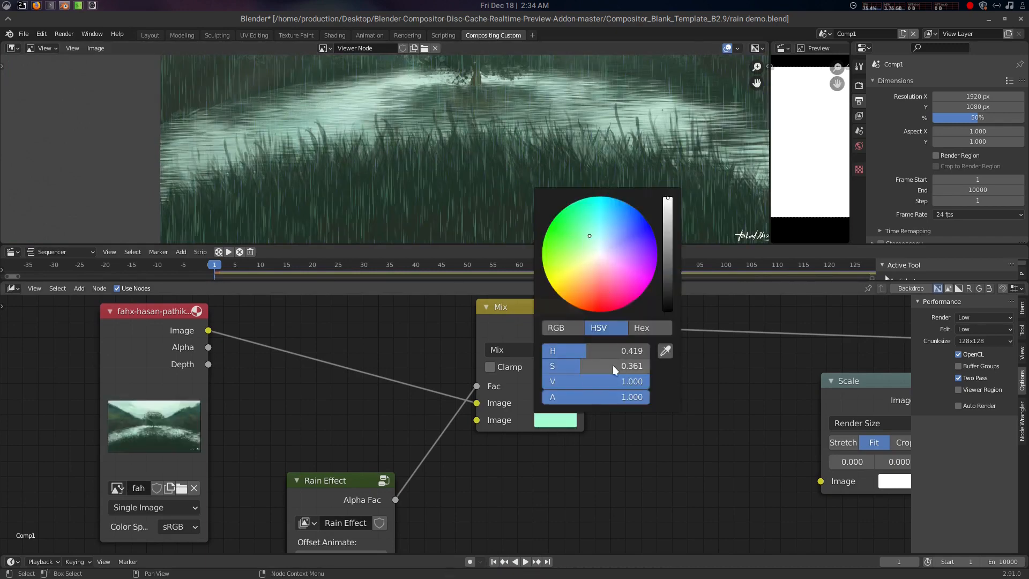
{"action": "left_click_drag", "start_coordinate": [579, 349], "coordinate": [541, 366]}
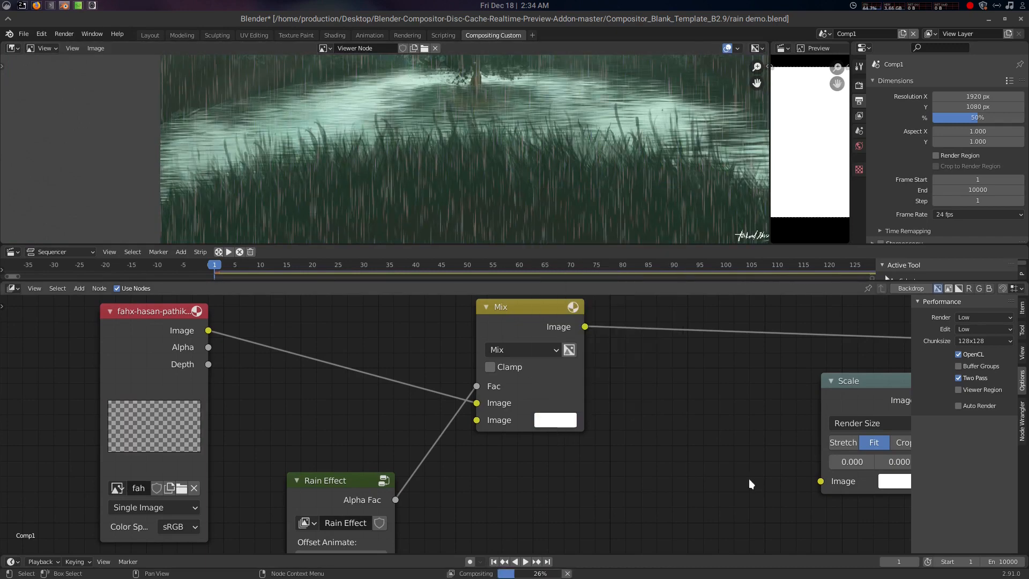
Set the Rain Effect node's Amount to 3.900
{"action": "scroll", "coordinate": [581, 167], "scroll_direction": "down", "scroll_amount": 4}
{"action": "middle_click_drag", "start_coordinate": [580, 167], "coordinate": [577, 184]}
{"action": "middle_click_drag", "start_coordinate": [538, 506], "coordinate": [566, 348]}
{"action": "scroll", "coordinate": [541, 391], "scroll_direction": "up", "scroll_amount": 4}
{"action": "scroll", "coordinate": [545, 358], "scroll_direction": "down", "scroll_amount": 2}
{"action": "middle_click_drag", "start_coordinate": [506, 376], "coordinate": [512, 385]}
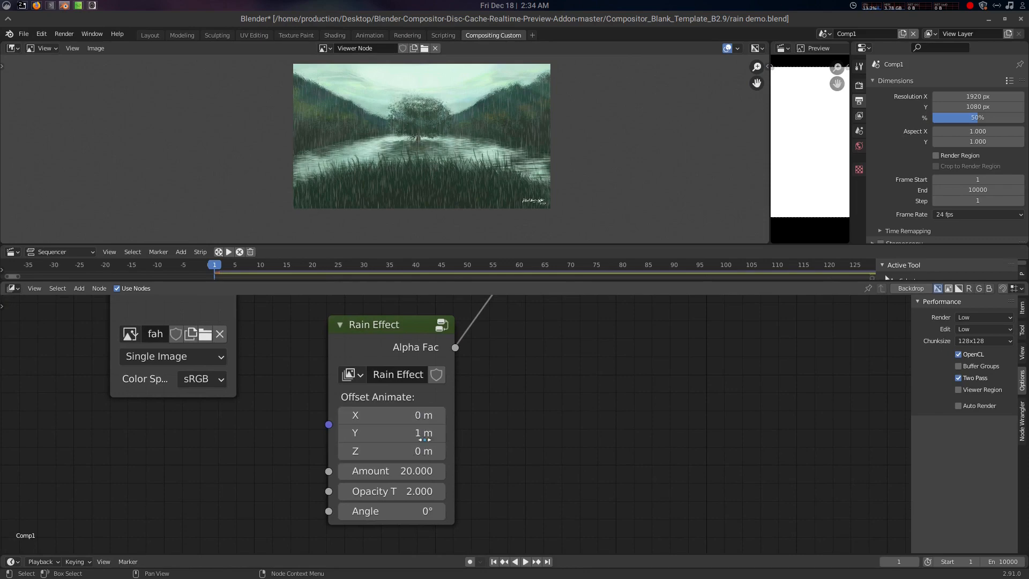
{"action": "mouse_move", "coordinate": [483, 443]}
{"action": "middle_mouse_down"}
{"action": "mouse_move", "coordinate": [501, 403]}
{"action": "mouse_move", "coordinate": [495, 435]}
{"action": "middle_mouse_up"}
{"action": "scroll", "coordinate": [492, 434], "scroll_direction": "up", "scroll_amount": 1}
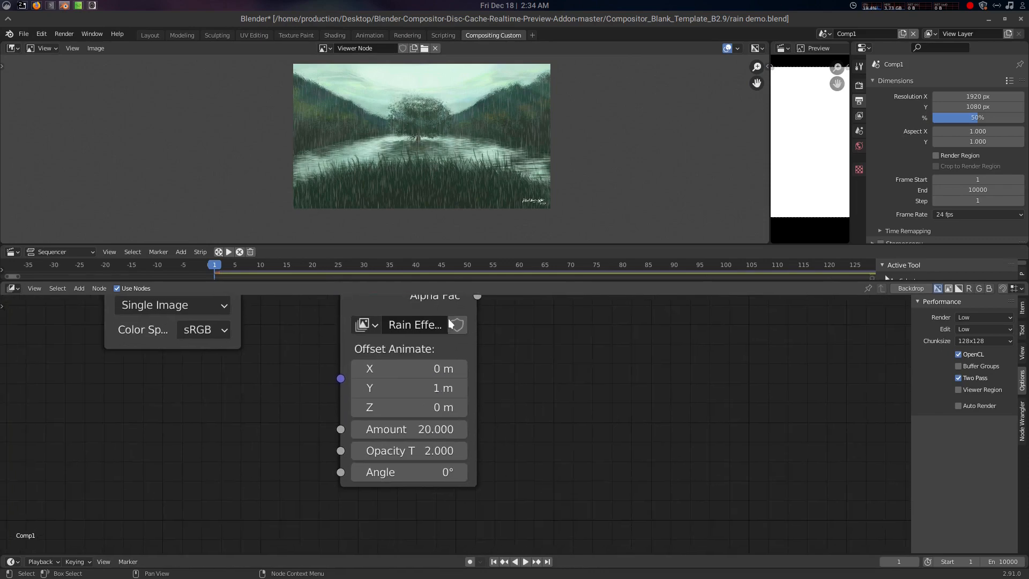
{"action": "scroll", "coordinate": [468, 198], "scroll_direction": "up", "scroll_amount": 4}
{"action": "scroll", "coordinate": [472, 193], "scroll_direction": "down", "scroll_amount": 3}
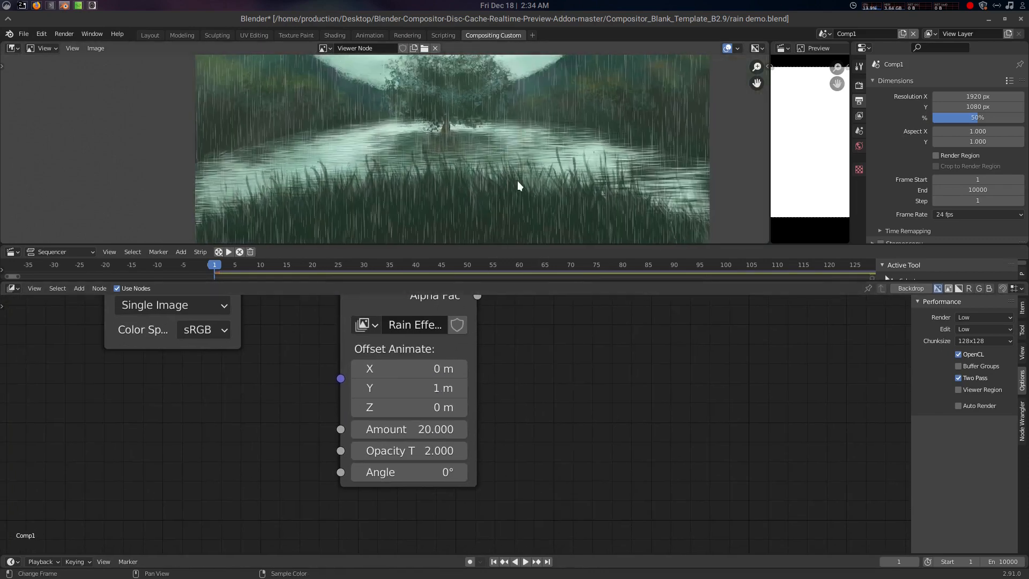
{"action": "scroll", "coordinate": [516, 181], "scroll_direction": "down", "scroll_amount": 1}
{"action": "left_click_drag", "start_coordinate": [460, 435], "coordinate": [300, 435]}
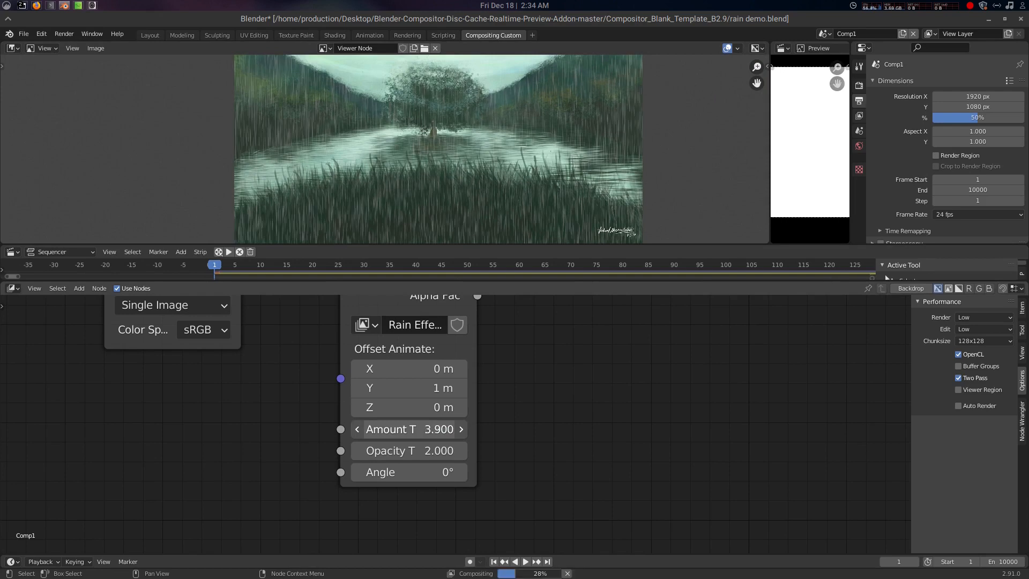
Set the Rain Effect node's Amount Thresold to 20 and widen the node so its full setting names fit
{"action": "left_click", "coordinate": [437, 429]}
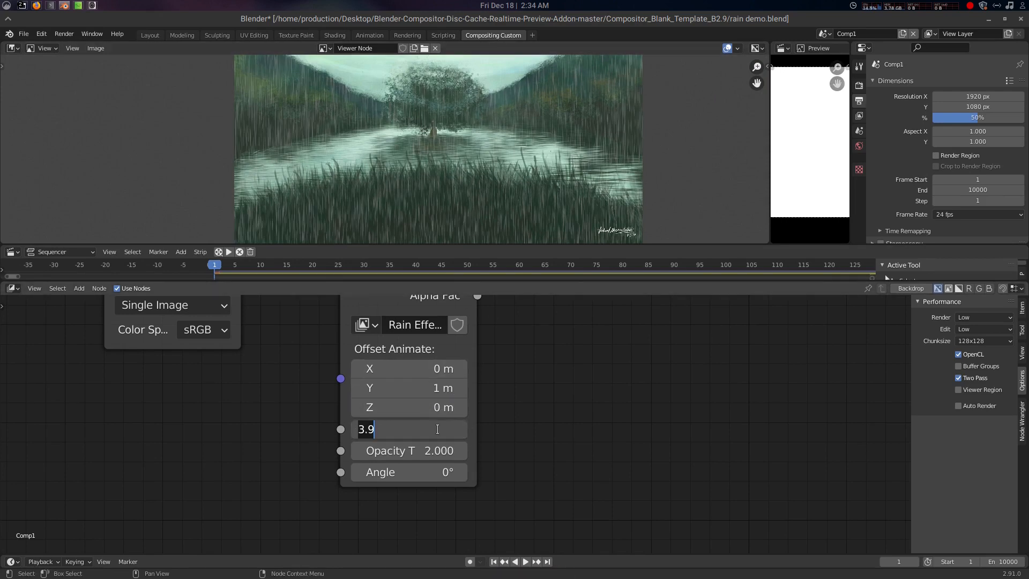
{"action": "type", "text": "20"}
{"action": "key", "text": "Return"}
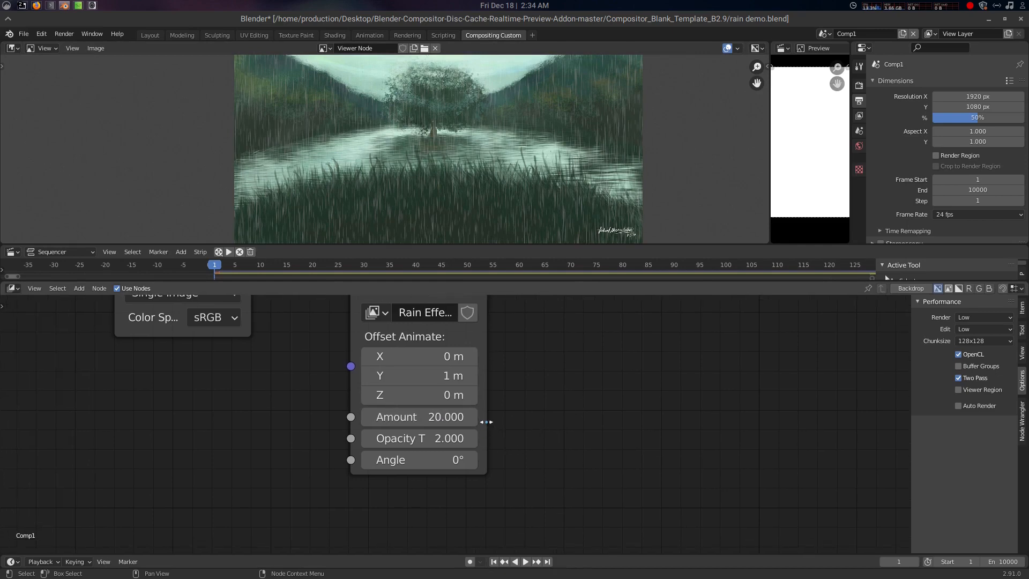
{"action": "left_click_drag", "start_coordinate": [485, 421], "coordinate": [545, 424]}
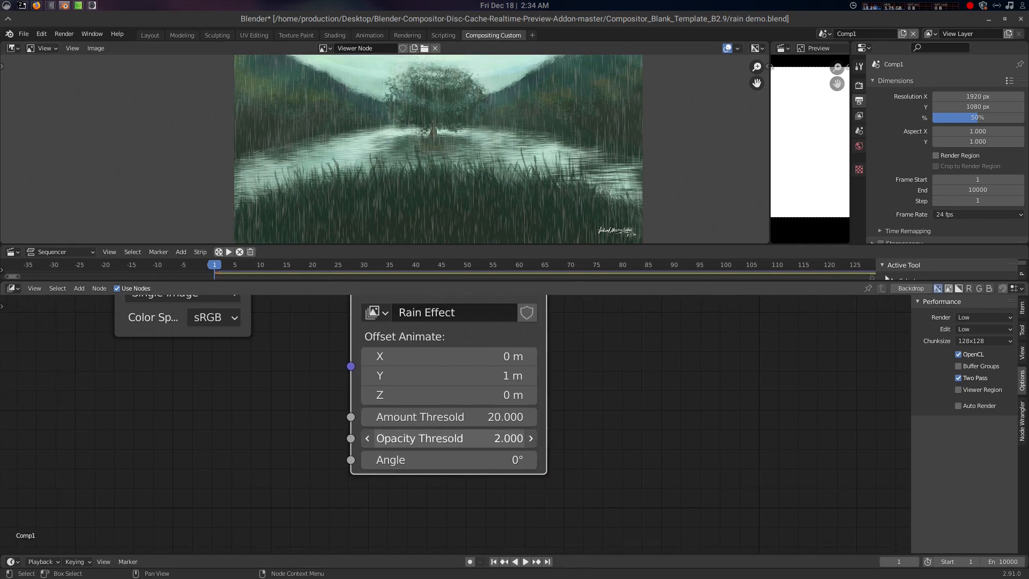
Try an Opacity Thresold of 3.400 on the Rain Effect node, and return it to 2
{"action": "mouse_move", "coordinate": [449, 438]}
{"action": "left_mouse_down"}
{"action": "mouse_move", "coordinate": [497, 438]}
{"action": "mouse_move", "coordinate": [456, 438]}
{"action": "left_mouse_up"}
{"action": "left_click", "coordinate": [589, 439]}
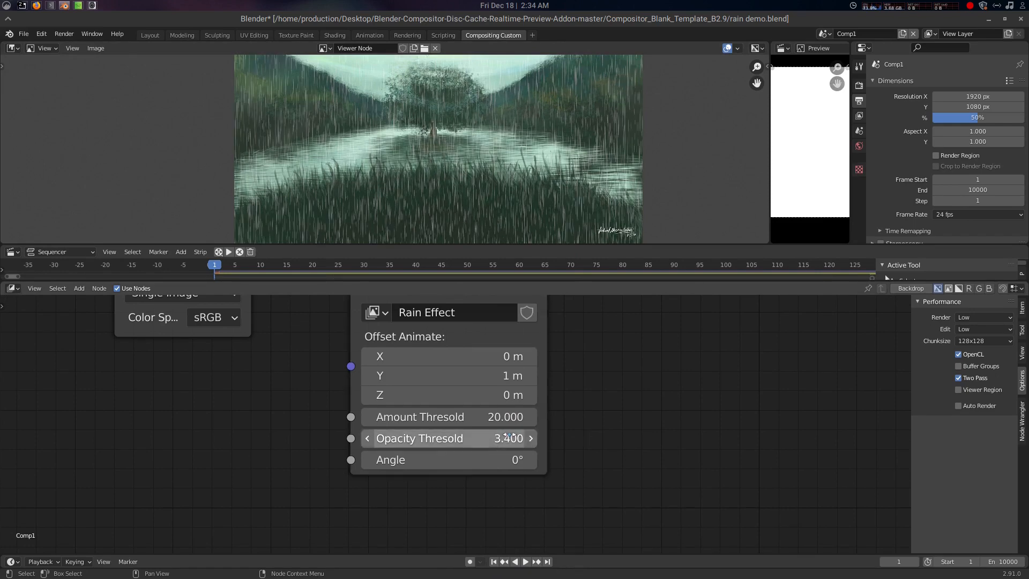
{"action": "left_click", "coordinate": [509, 434]}
{"action": "type", "text": "2"}
{"action": "key", "text": "Return"}
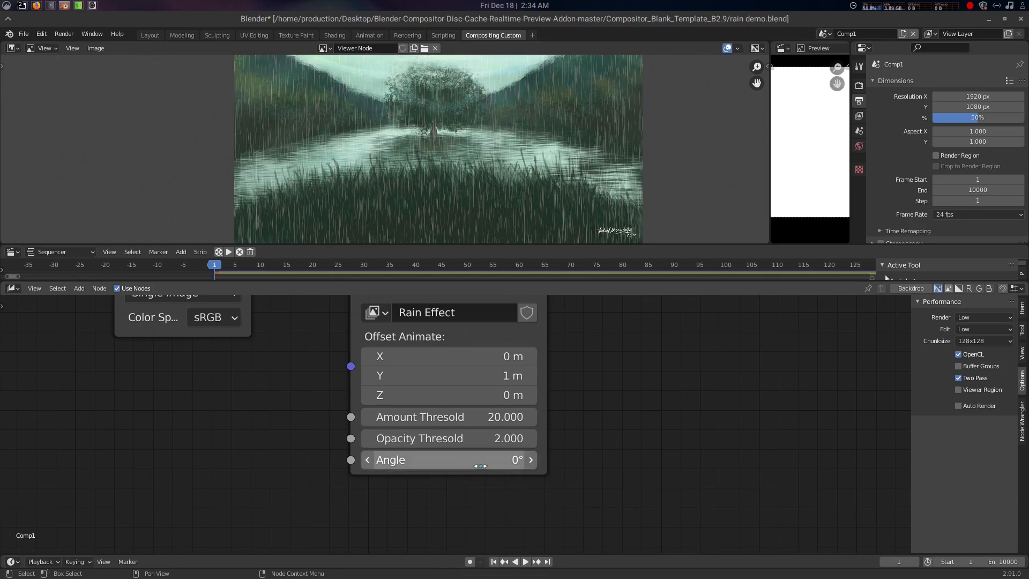
Tilt the rain by setting the Rain Effect node's Angle to 30°
{"action": "mouse_move", "coordinate": [490, 462]}
{"action": "left_mouse_down"}
{"action": "mouse_move", "coordinate": [530, 462]}
{"action": "mouse_move", "coordinate": [493, 459]}
{"action": "left_mouse_up"}
{"action": "left_click", "coordinate": [493, 460]}
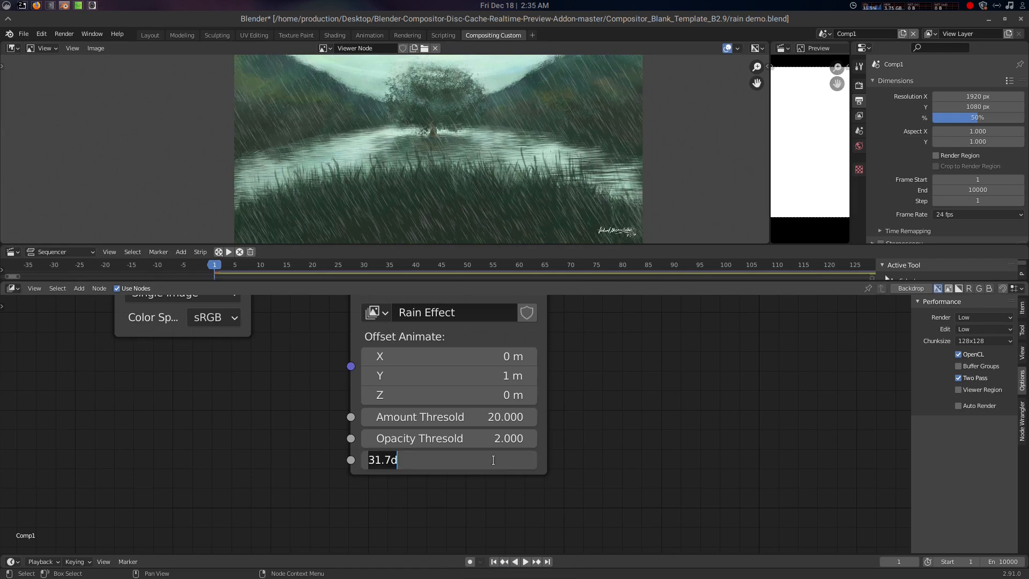
{"action": "key", "text": "Return"}
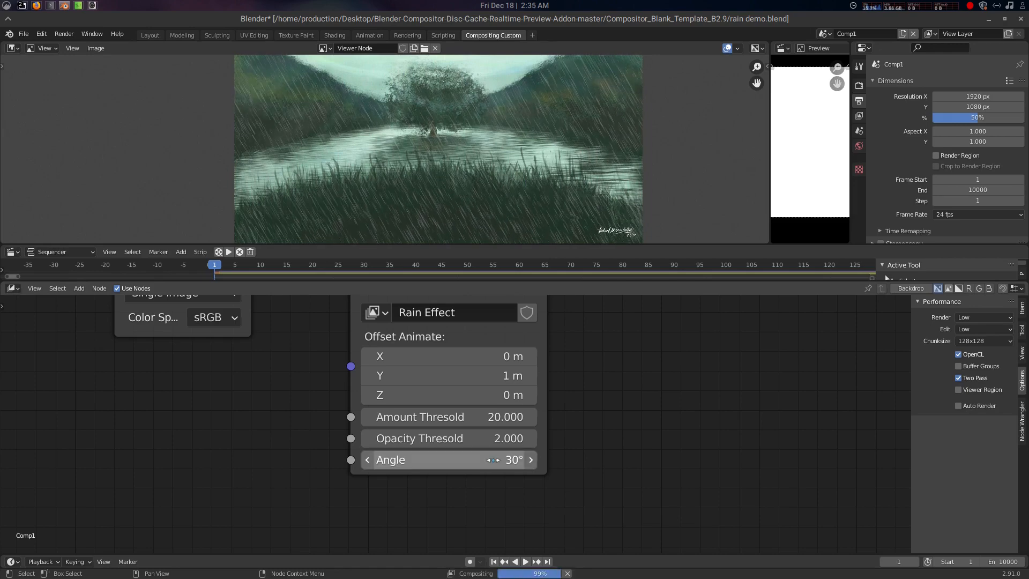
Feed the Mix node's Image output into the Scale node and send the reroute after Scale to the Viewer
{"action": "scroll", "coordinate": [417, 172], "scroll_direction": "down", "scroll_amount": 2}
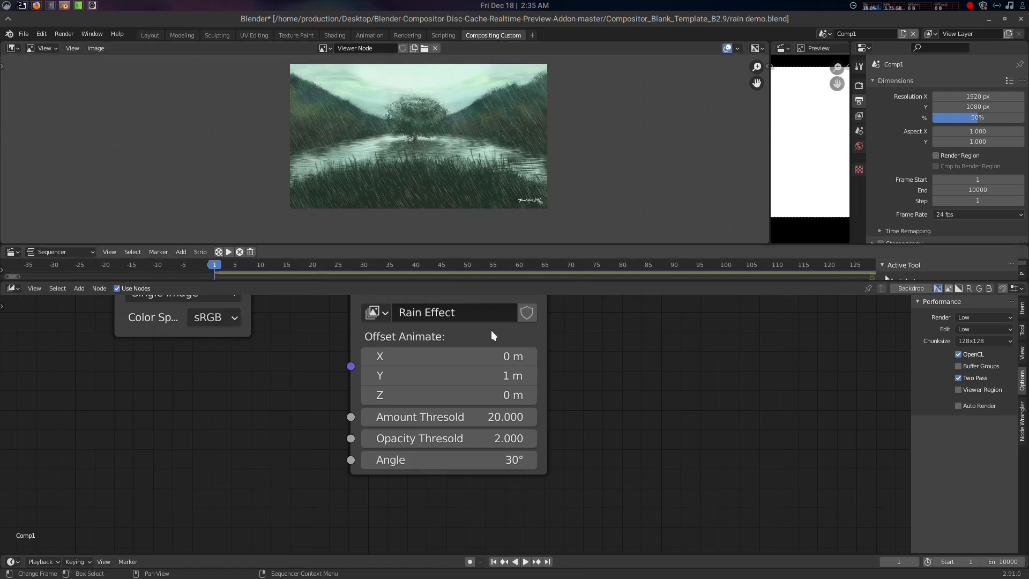
{"action": "scroll", "coordinate": [491, 330], "scroll_direction": "down", "scroll_amount": 5}
{"action": "scroll", "coordinate": [500, 440], "scroll_direction": "up", "scroll_amount": 1}
{"action": "mouse_move", "coordinate": [489, 434]}
{"action": "middle_mouse_down"}
{"action": "mouse_move", "coordinate": [474, 485]}
{"action": "mouse_move", "coordinate": [482, 433]}
{"action": "middle_mouse_up"}
{"action": "left_click_drag", "start_coordinate": [454, 311], "coordinate": [671, 454]}
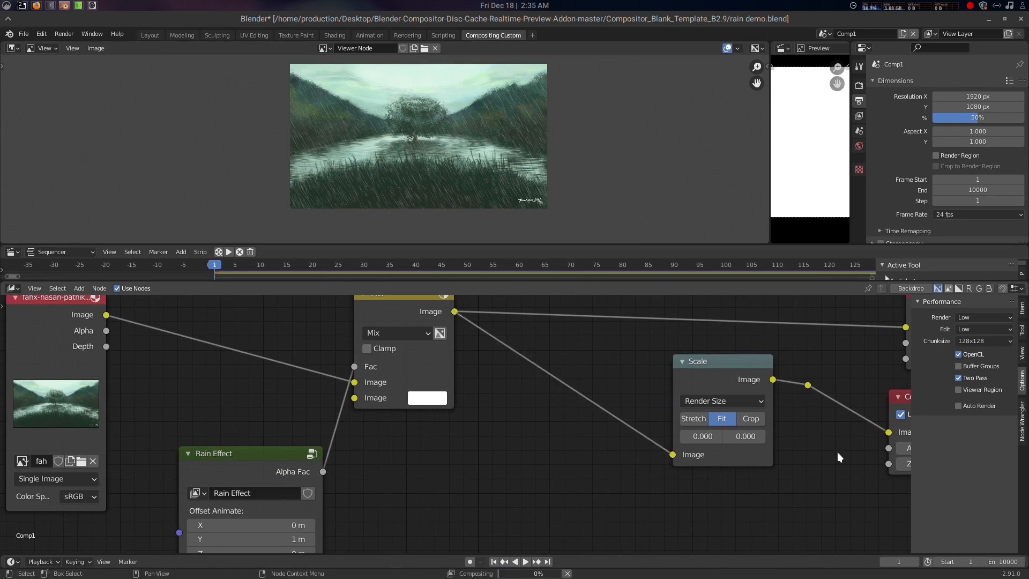
{"action": "left_click", "coordinate": [809, 386], "text": "ctrl+shift"}
Enlarge the sequencer preview beside the Viewer Node image and move the playhead to frame 10
{"action": "left_click_drag", "start_coordinate": [769, 174], "coordinate": [446, 168]}
{"action": "scroll", "coordinate": [306, 154], "scroll_direction": "up", "scroll_amount": 2}
{"action": "middle_click_drag", "start_coordinate": [313, 152], "coordinate": [281, 173]}
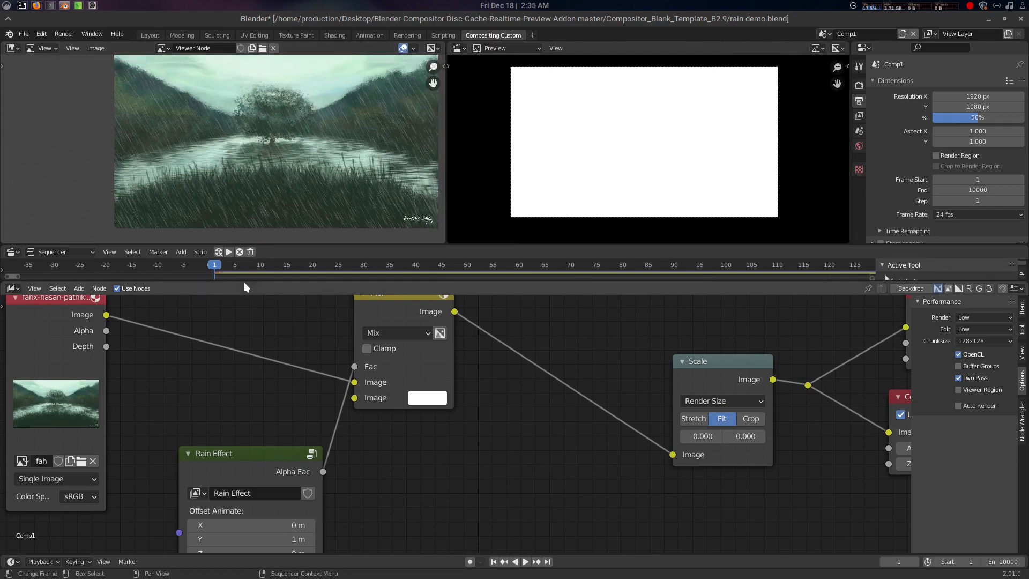
{"action": "left_click_drag", "start_coordinate": [250, 265], "coordinate": [262, 263]}
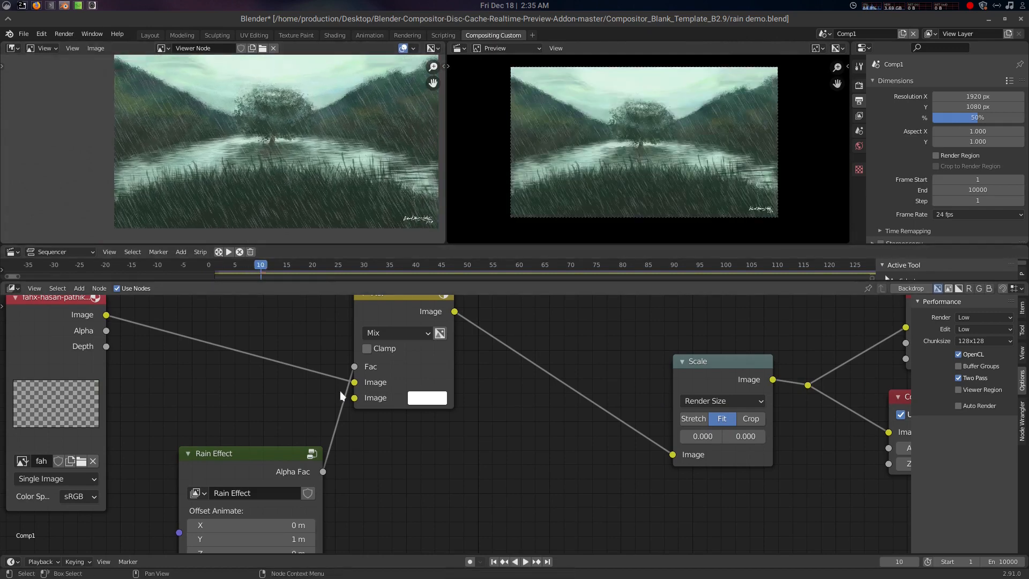
Split the compositor node area into two side-by-side editors, keeping the whole Rain Effect node in view in the first
{"action": "middle_click_drag", "start_coordinate": [505, 487], "coordinate": [557, 410]}
{"action": "scroll", "coordinate": [438, 446], "scroll_direction": "up", "scroll_amount": 3}
{"action": "middle_click_drag", "start_coordinate": [433, 456], "coordinate": [431, 445]}
{"action": "scroll", "coordinate": [431, 445], "scroll_direction": "down", "scroll_amount": 1}
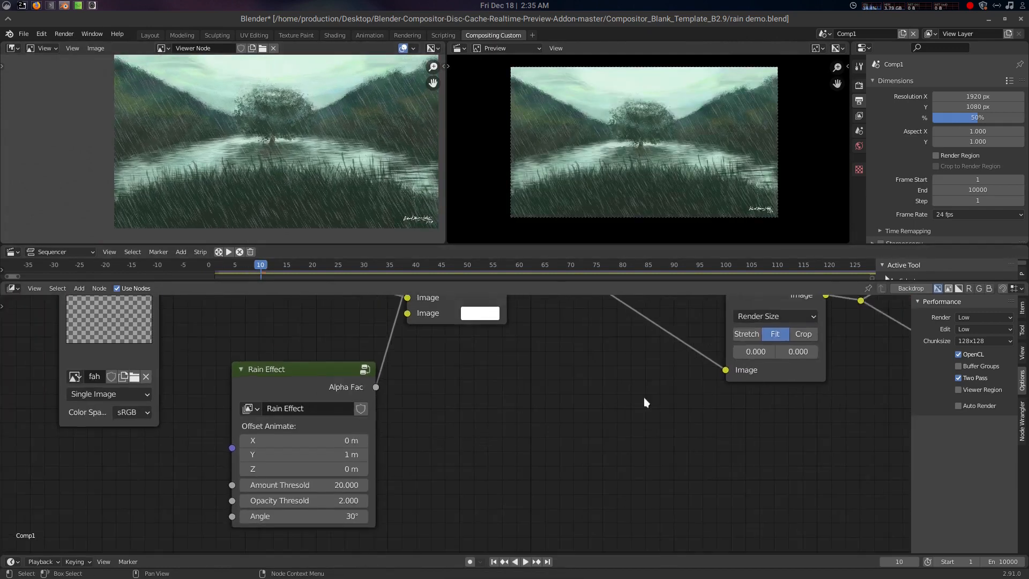
{"action": "left_click_drag", "start_coordinate": [1023, 282], "coordinate": [616, 329]}
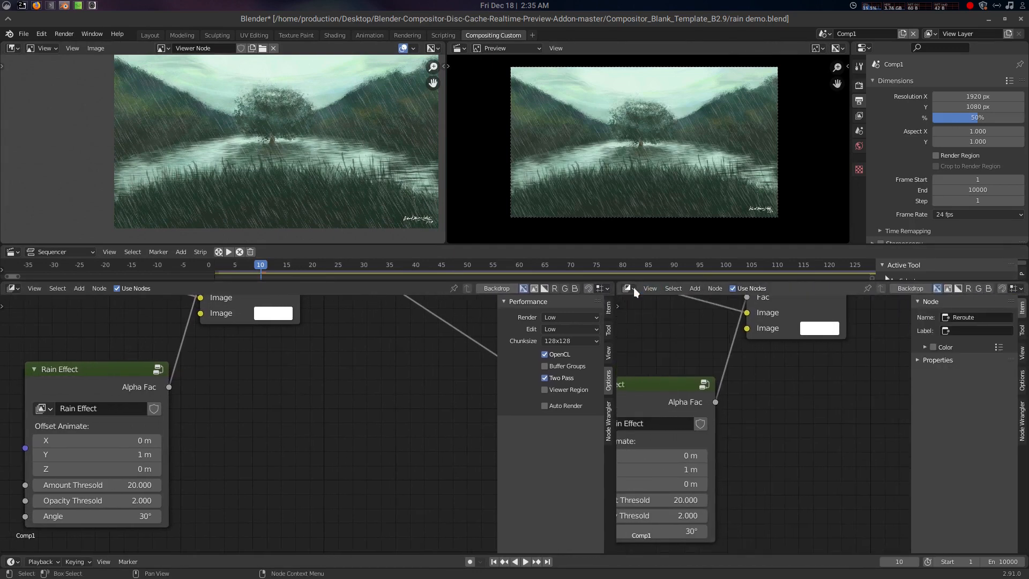
{"action": "middle_click_drag", "start_coordinate": [257, 415], "coordinate": [381, 390]}
{"action": "scroll", "coordinate": [381, 390], "scroll_direction": "up", "scroll_amount": 1}
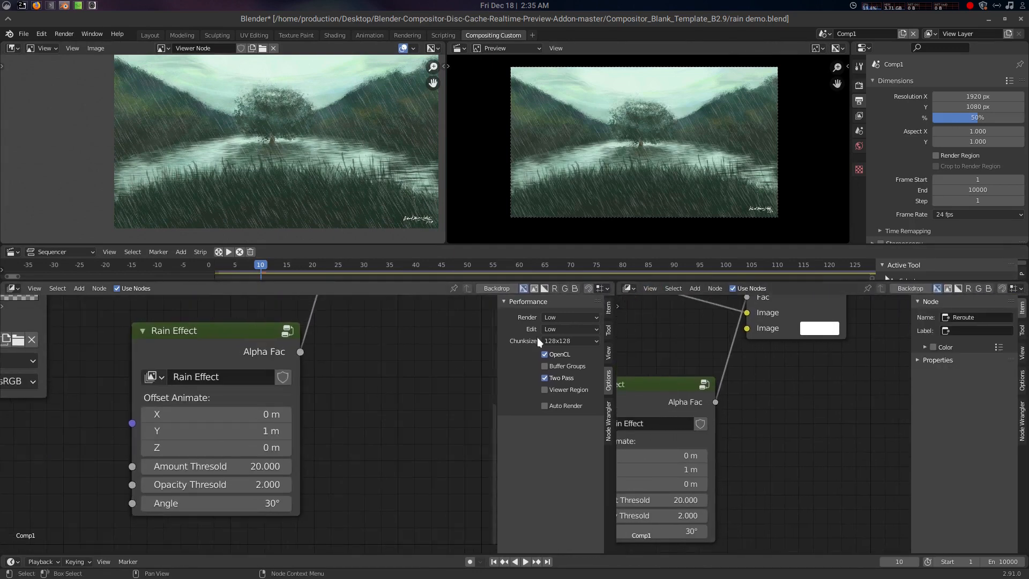
Turn the new area into a Texture Node Editor, set its texture type to Brush and load the rain texture
{"action": "left_click", "coordinate": [630, 287]}
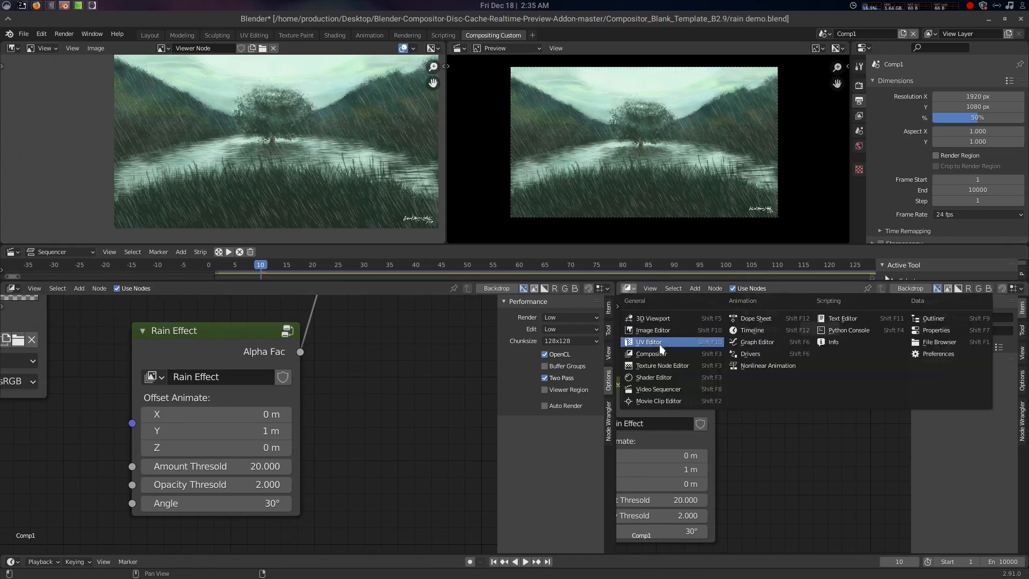
{"action": "left_click", "coordinate": [662, 368]}
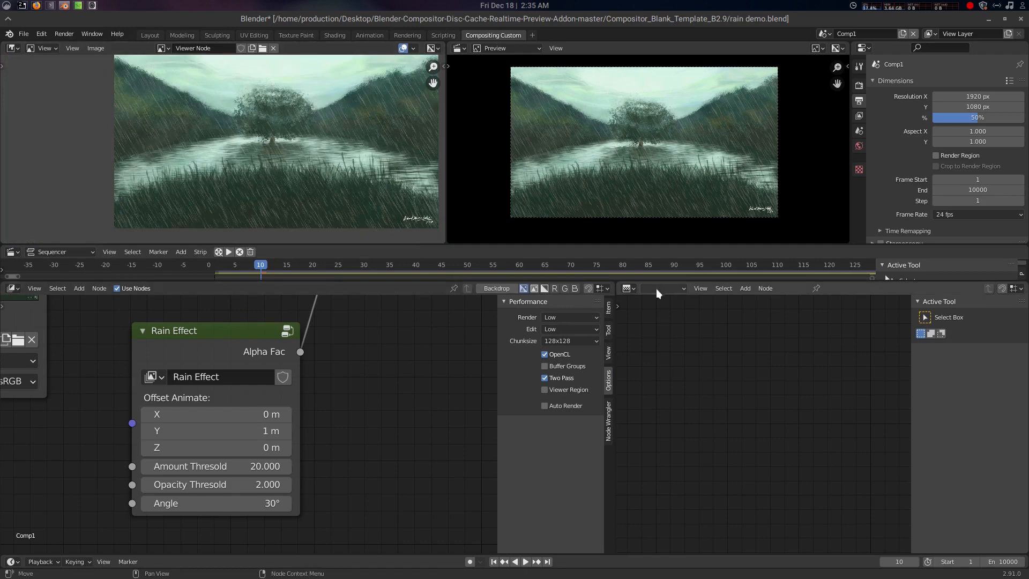
{"action": "left_click", "coordinate": [662, 289]}
{"action": "left_click", "coordinate": [629, 287]}
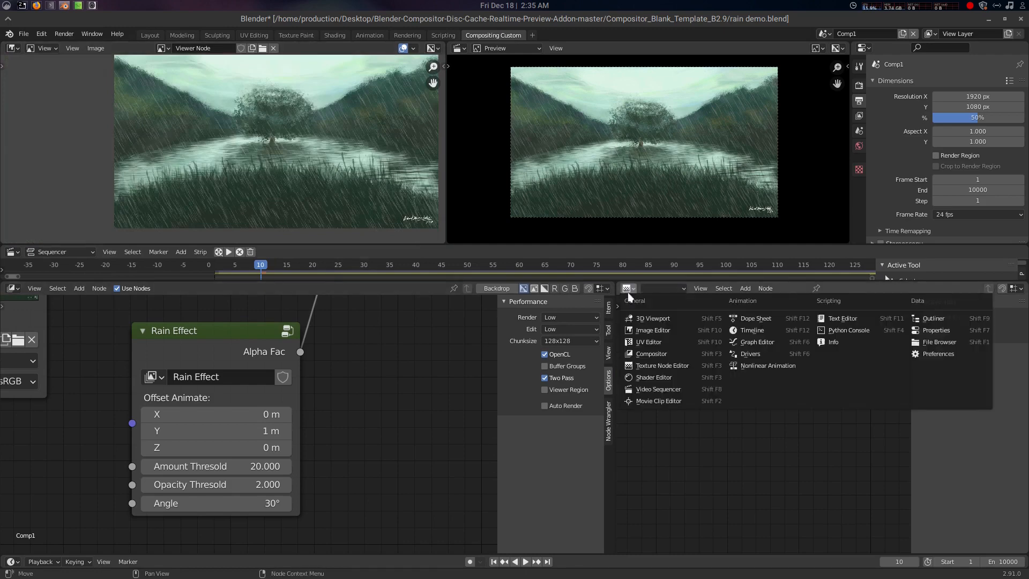
{"action": "left_click", "coordinate": [661, 367]}
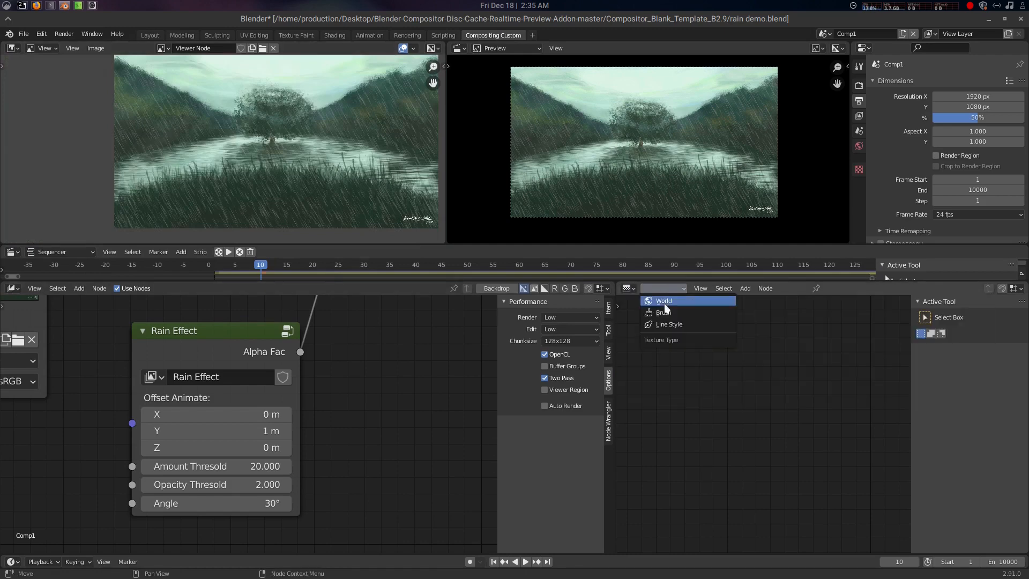
{"action": "left_click", "coordinate": [677, 313]}
{"action": "left_click", "coordinate": [794, 289]}
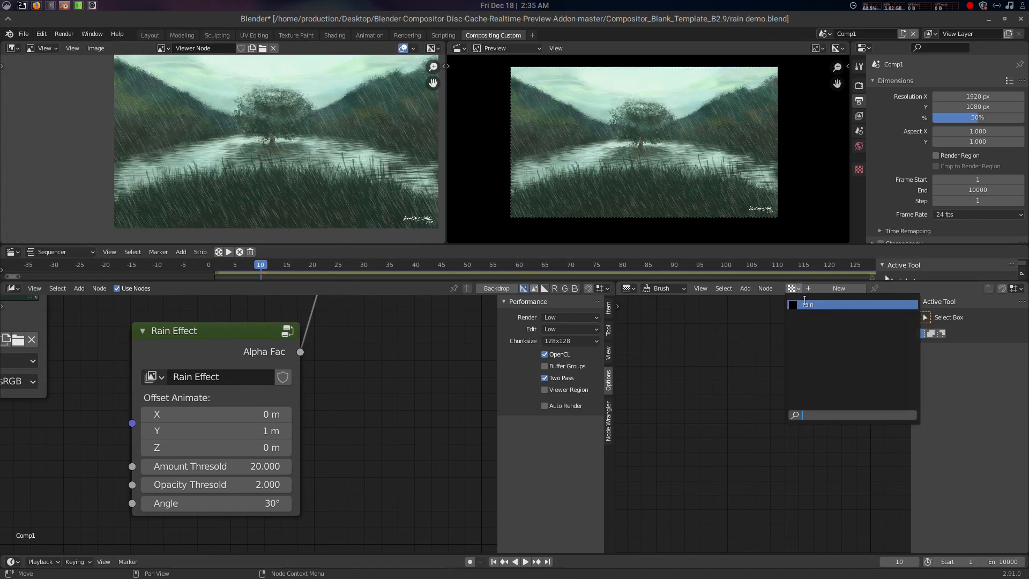
{"action": "left_click", "coordinate": [810, 305]}
Try 26.100 as the first Value of the rain texture's Multiply node, and return it to 10
{"action": "middle_click_drag", "start_coordinate": [806, 385], "coordinate": [549, 233]}
{"action": "scroll", "coordinate": [849, 472], "scroll_direction": "down", "scroll_amount": 1}
{"action": "scroll", "coordinate": [847, 466], "scroll_direction": "down", "scroll_amount": 5}
{"action": "middle_click_drag", "start_coordinate": [909, 342], "coordinate": [839, 328]}
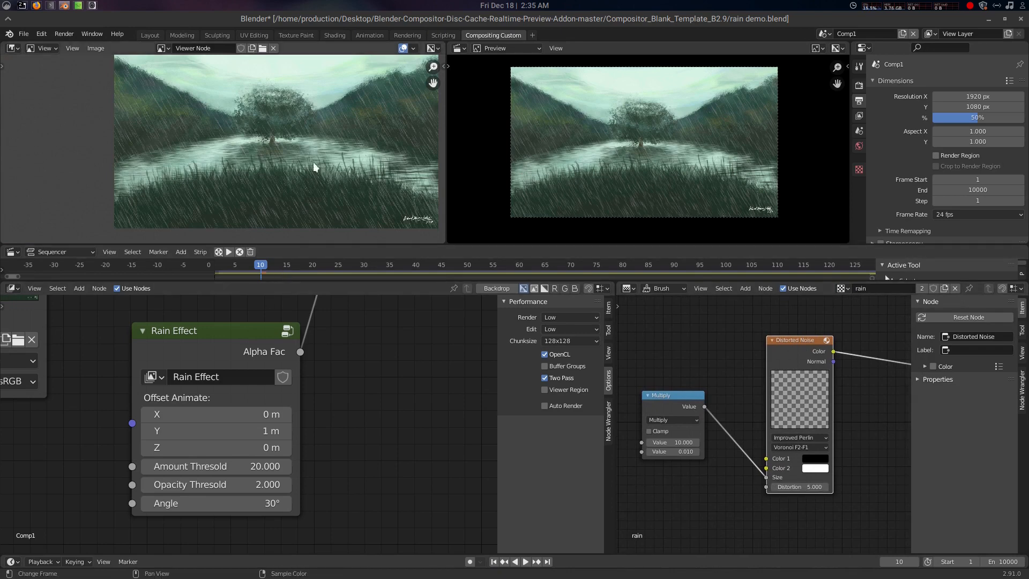
{"action": "scroll", "coordinate": [314, 162], "scroll_direction": "up", "scroll_amount": 3}
{"action": "middle_click_drag", "start_coordinate": [319, 171], "coordinate": [326, 175]}
{"action": "middle_click_drag", "start_coordinate": [710, 401], "coordinate": [730, 377]}
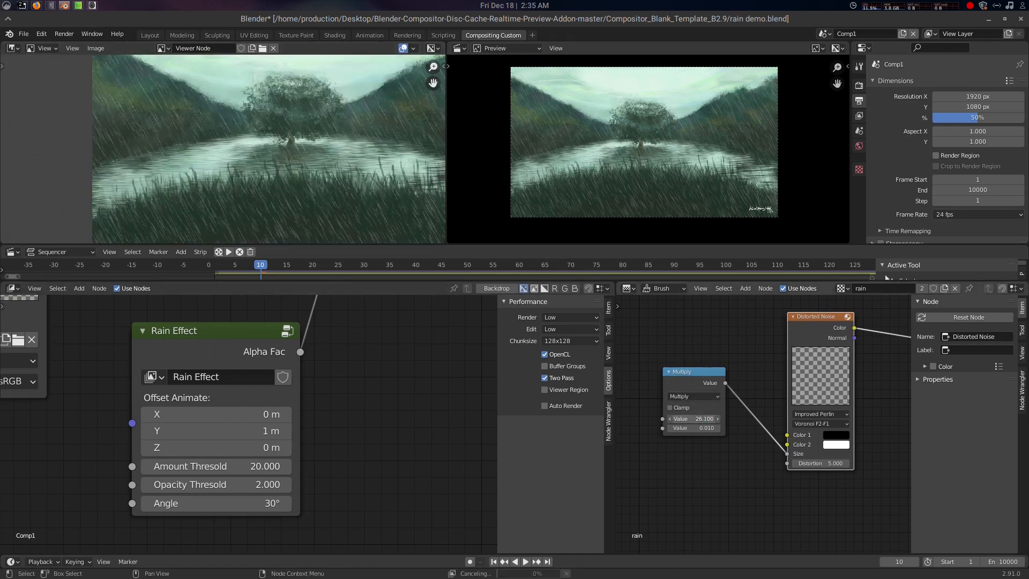
{"action": "left_click_drag", "start_coordinate": [693, 418], "coordinate": [708, 418]}
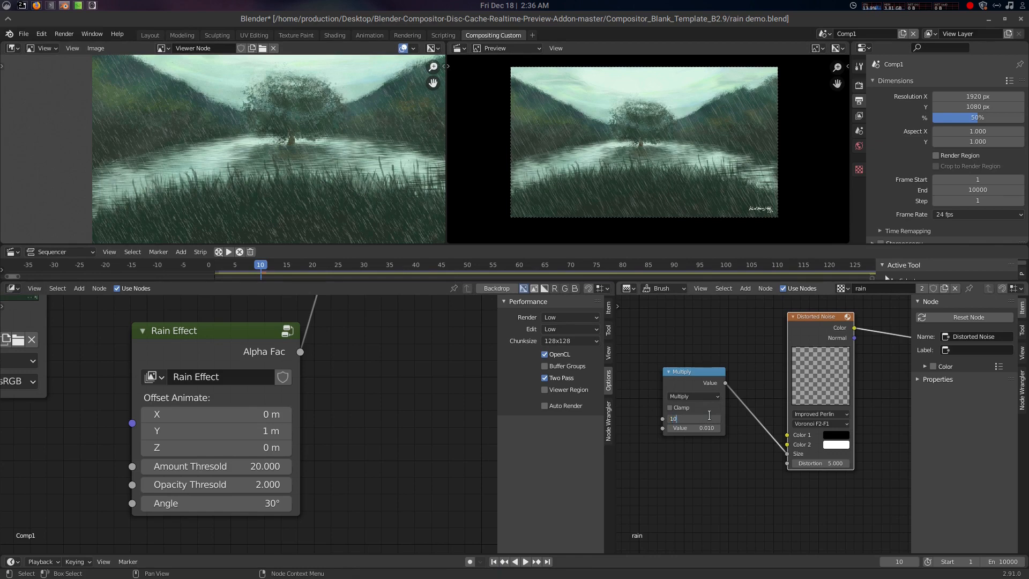
{"action": "key", "text": "Return"}
Set the Distortion of the rain texture's Distorted Noise node to 10
{"action": "middle_click_drag", "start_coordinate": [725, 459], "coordinate": [705, 447]}
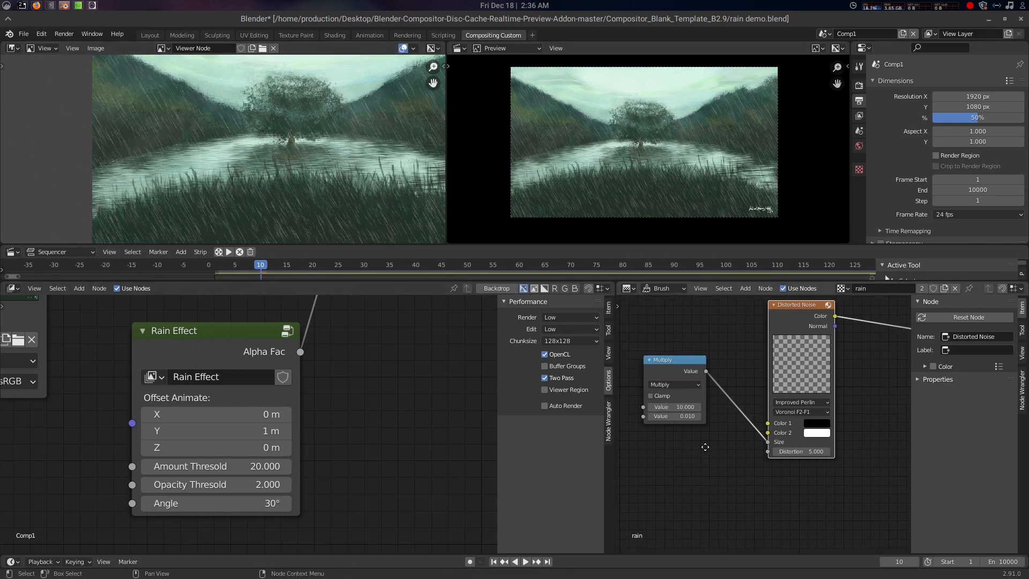
{"action": "scroll", "coordinate": [790, 469], "scroll_direction": "up", "scroll_amount": 2}
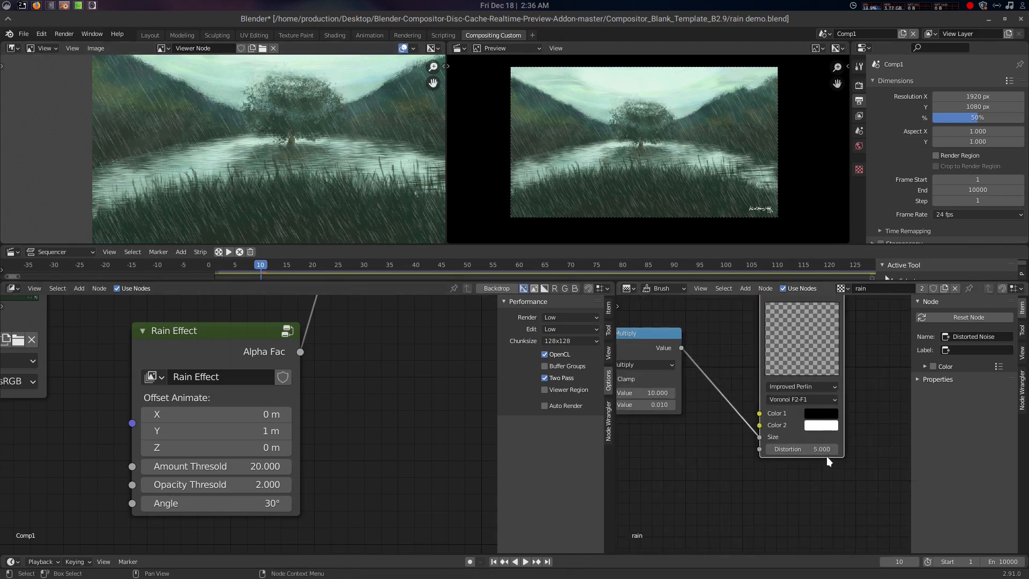
{"action": "left_click_drag", "start_coordinate": [821, 448], "coordinate": [911, 449]}
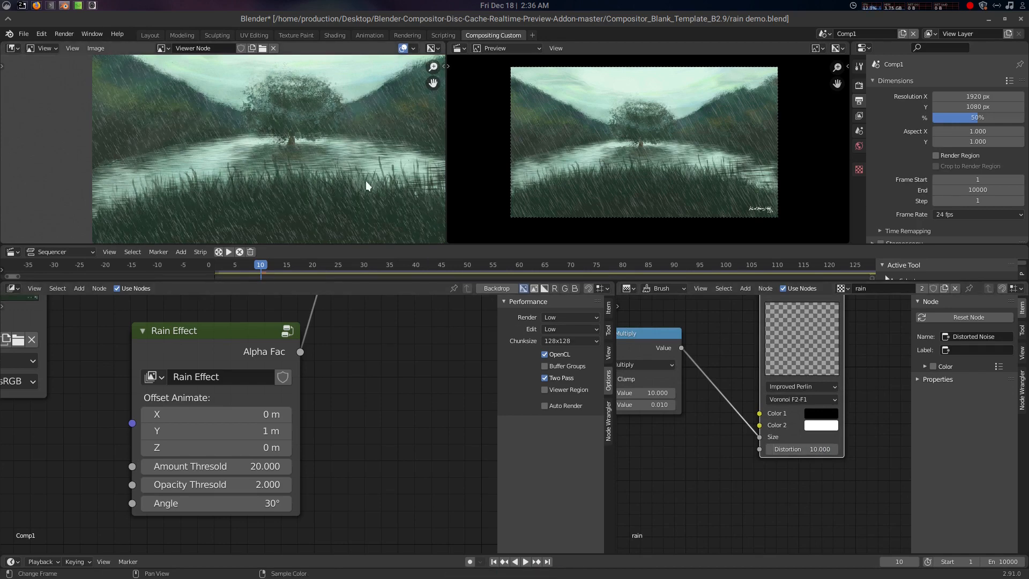
Play the rain animation briefly, stop it and return to frame 1
{"action": "key", "text": "space"}
{"action": "key", "text": "space"}
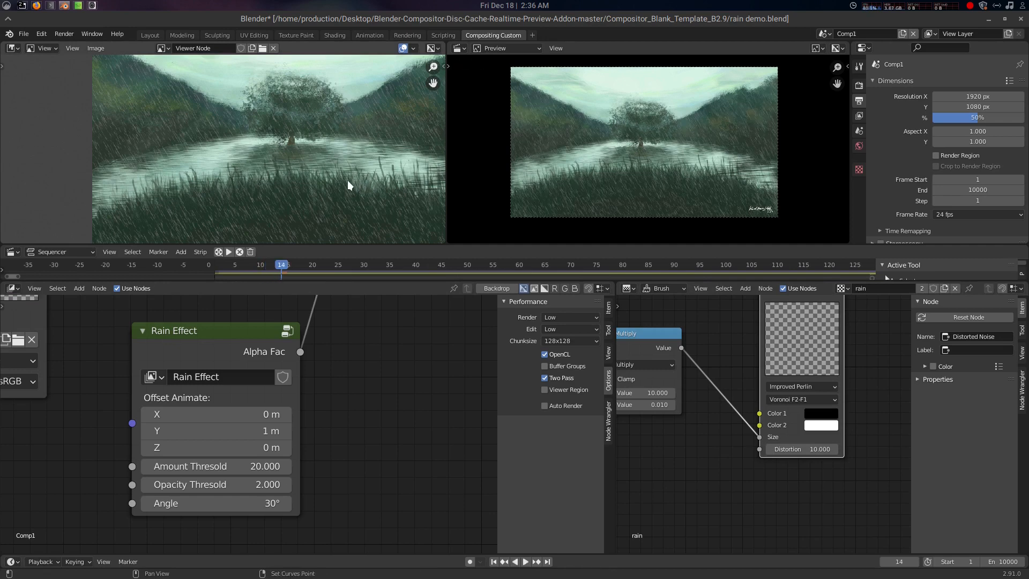
{"action": "key", "text": "shift+Left"}
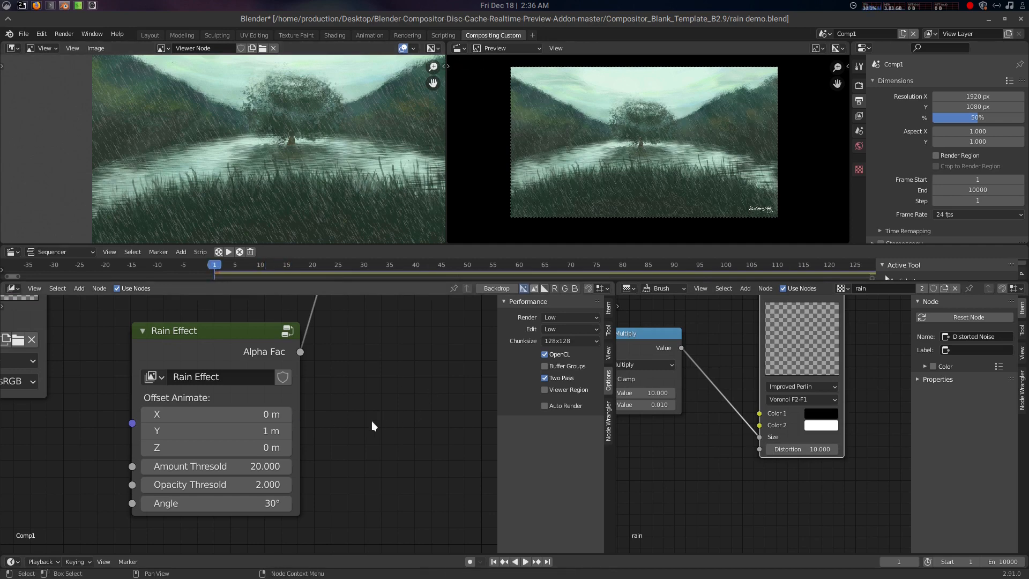
Switch the texture node area to the Graph Editor
{"action": "middle_click_drag", "start_coordinate": [371, 420], "coordinate": [385, 406]}
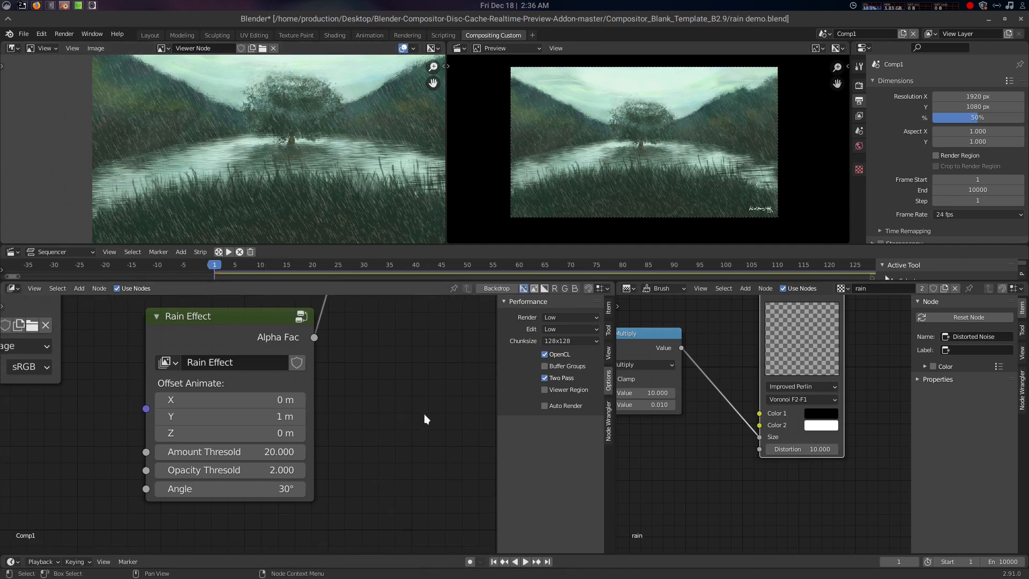
{"action": "left_click", "coordinate": [628, 289]}
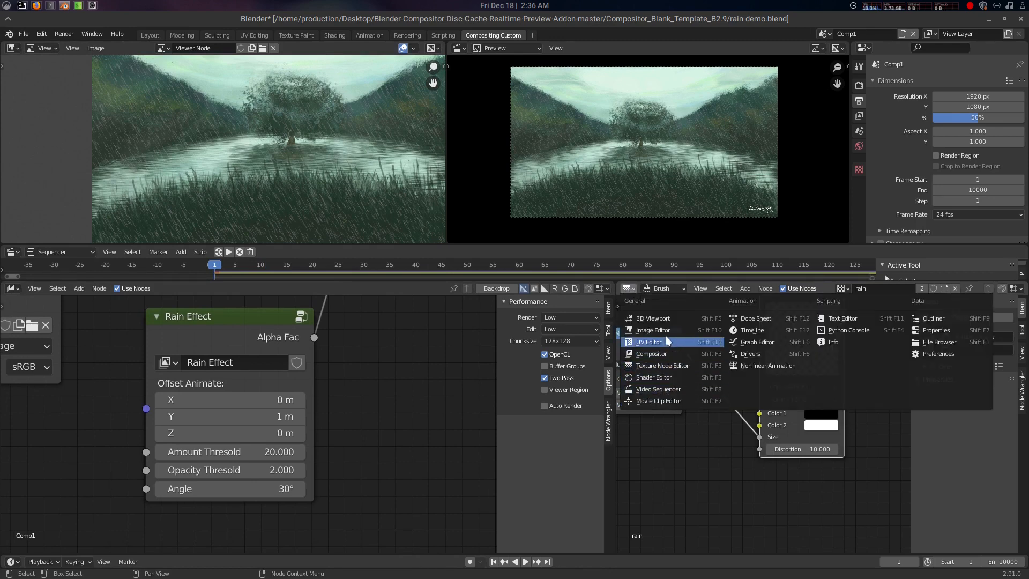
{"action": "left_click", "coordinate": [763, 343]}
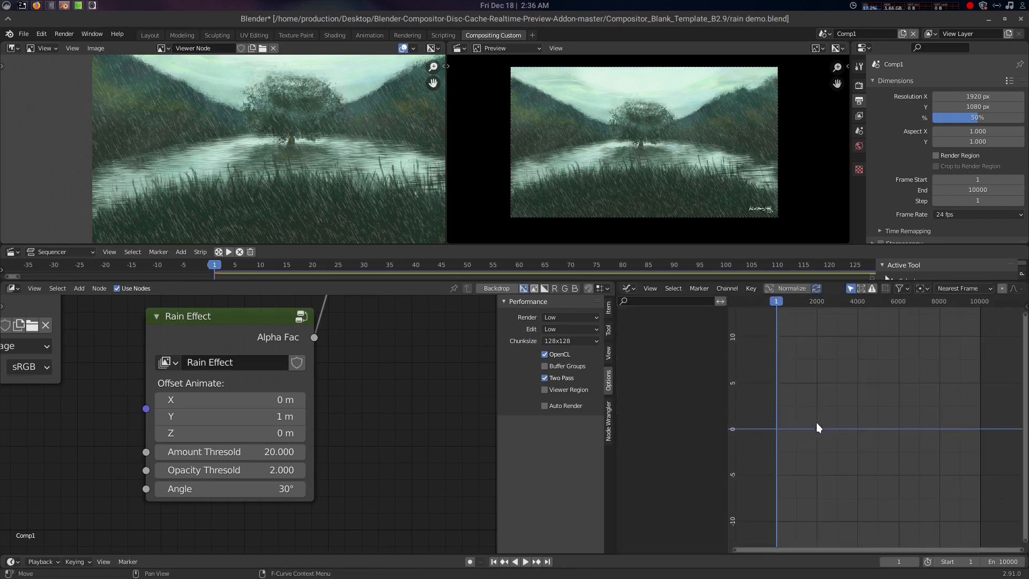
Keyframe the Rain Effect node's Offset Animate at frame 1, set its X to 1 m and insert the keyframe again
{"action": "scroll", "coordinate": [391, 460], "scroll_direction": "up", "scroll_amount": 2}
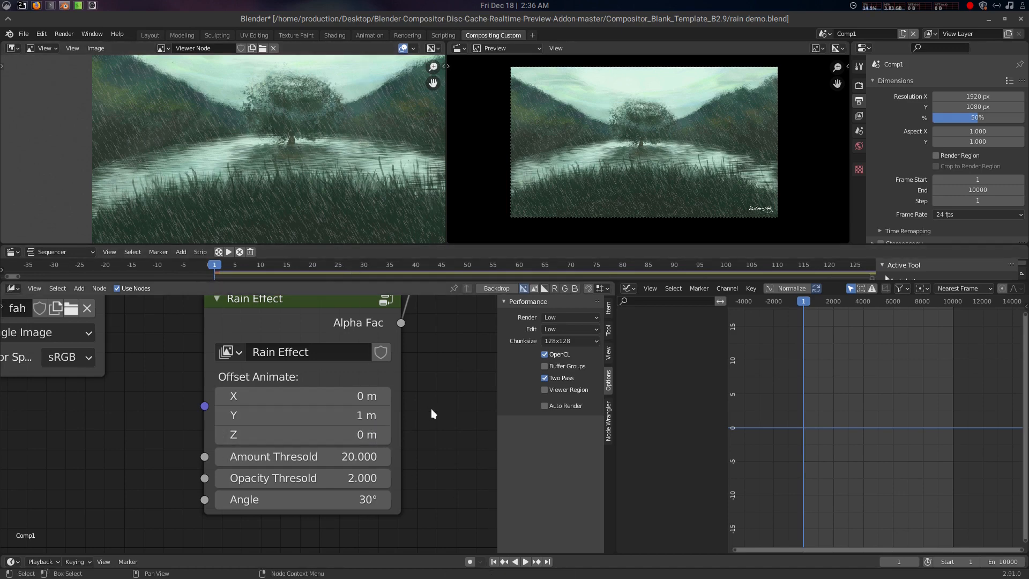
{"action": "key", "text": "i"}
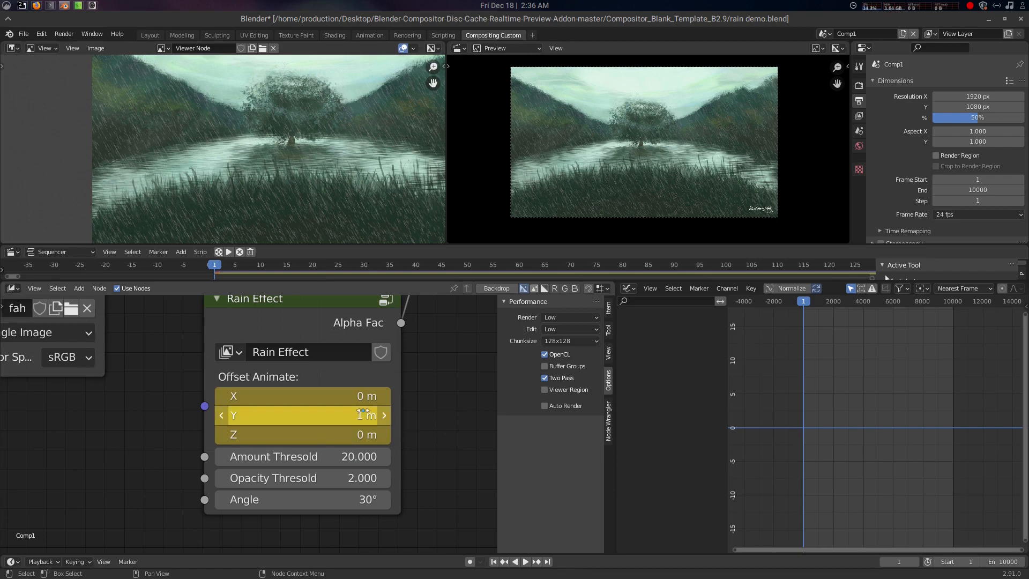
{"action": "left_click", "coordinate": [349, 399]}
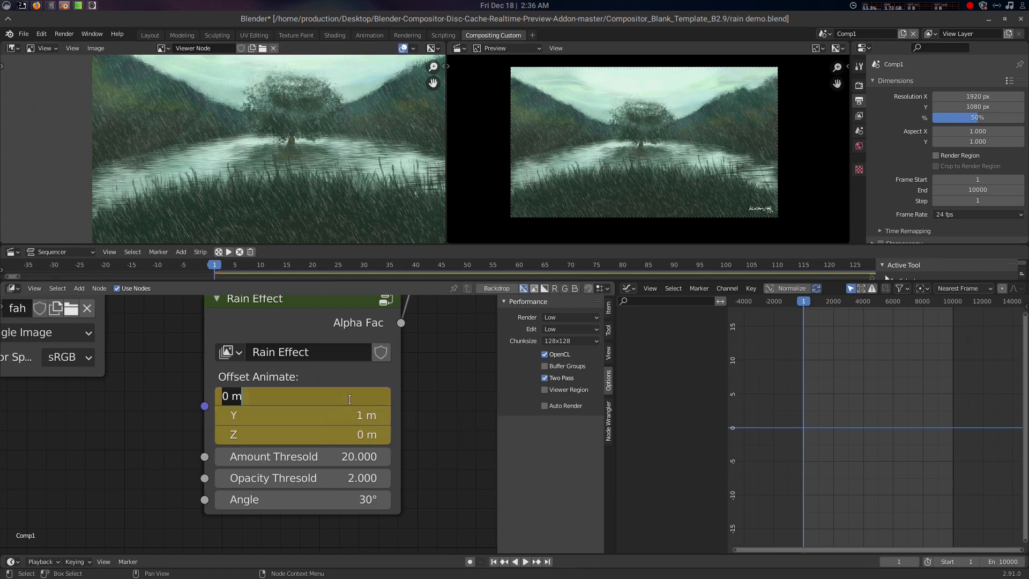
{"action": "type", "text": "1"}
{"action": "key", "text": "Return"}
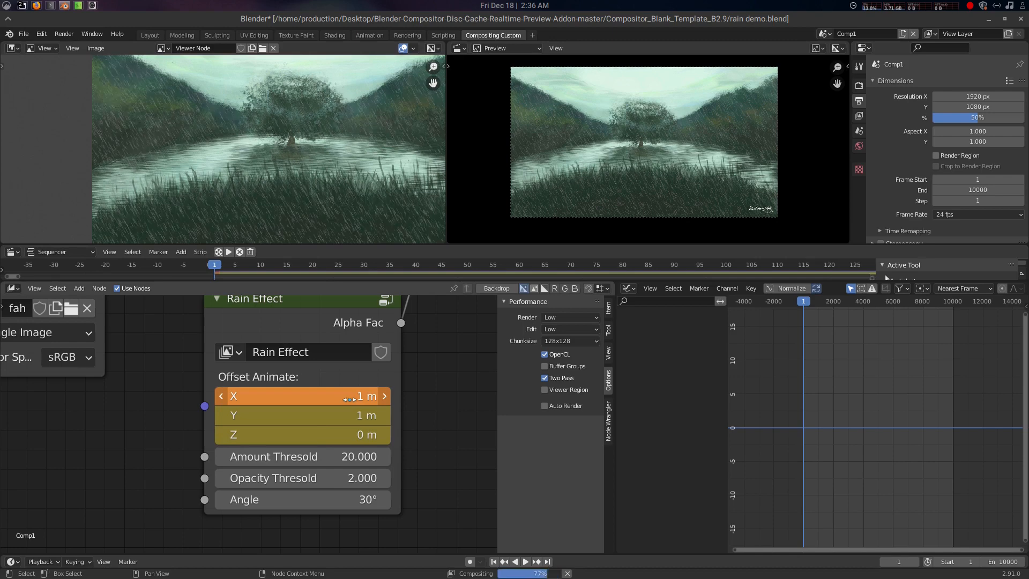
{"action": "key", "text": "i"}
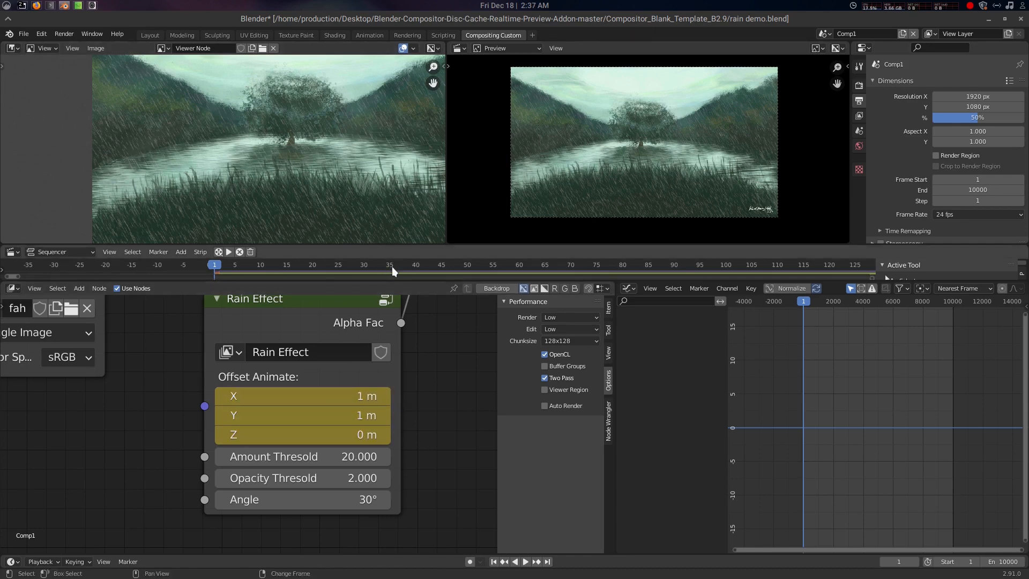
Enable the preview range with its end at frame 50 and move the playhead to frame 50
{"action": "key", "text": "shift+Right"}
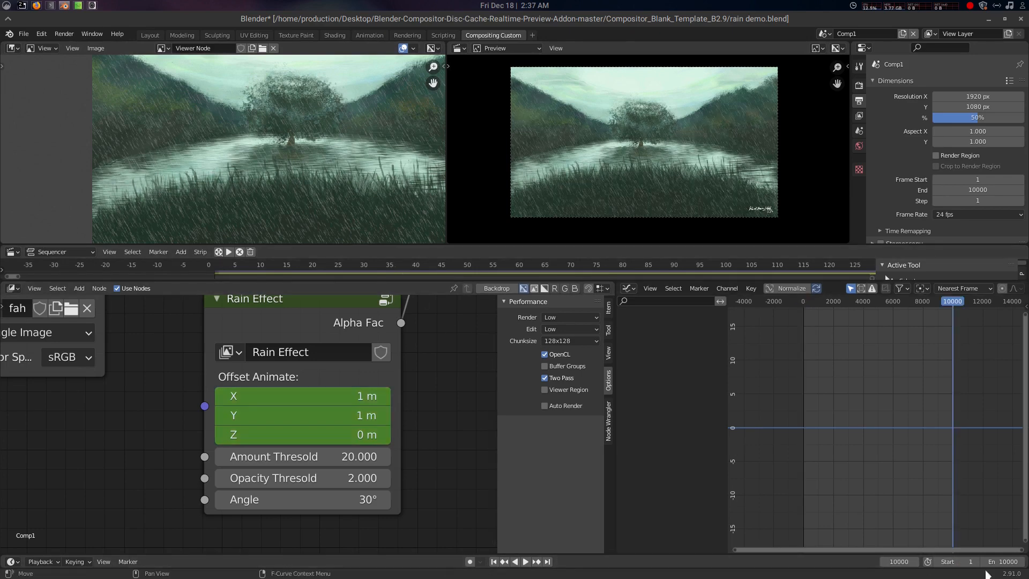
{"action": "left_click", "coordinate": [927, 562]}
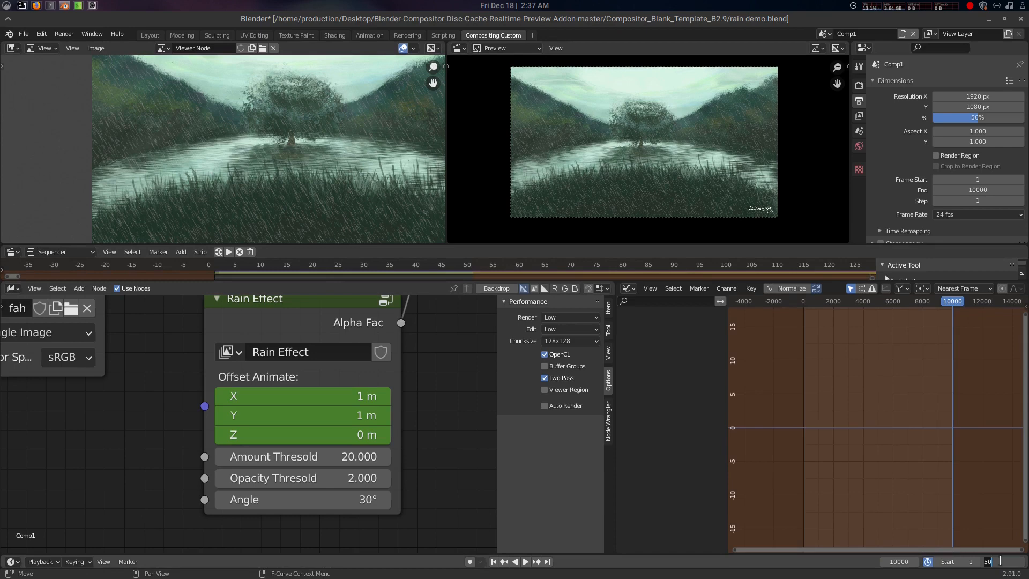
{"action": "key", "text": "Return"}
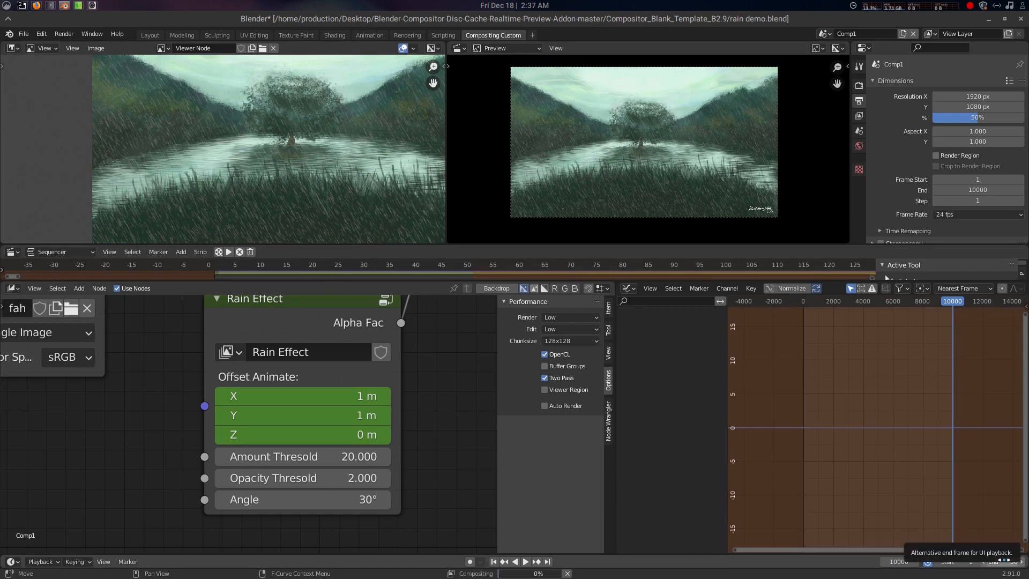
{"action": "key", "text": "shift+Left"}
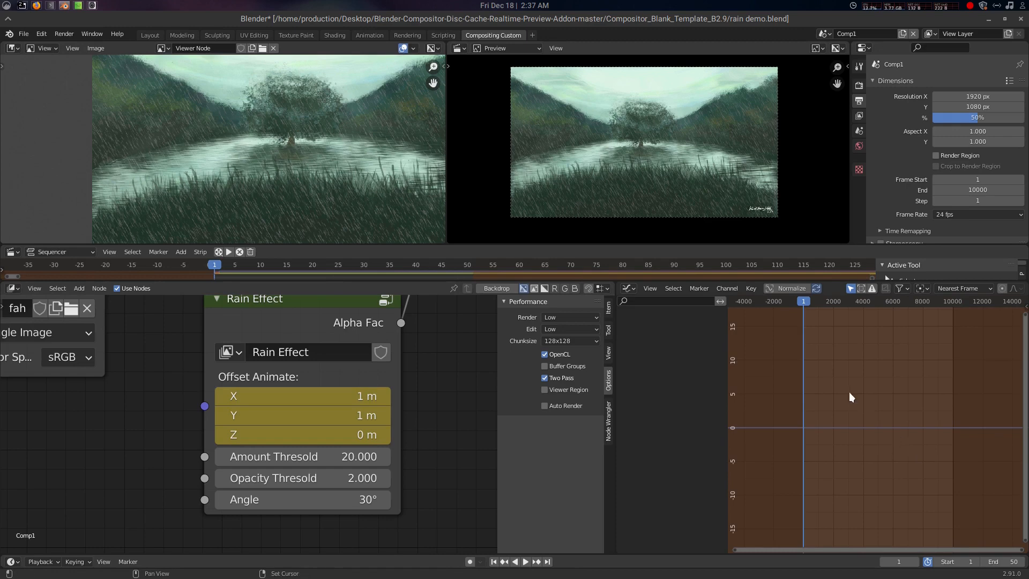
{"action": "key", "text": "shift+Right"}
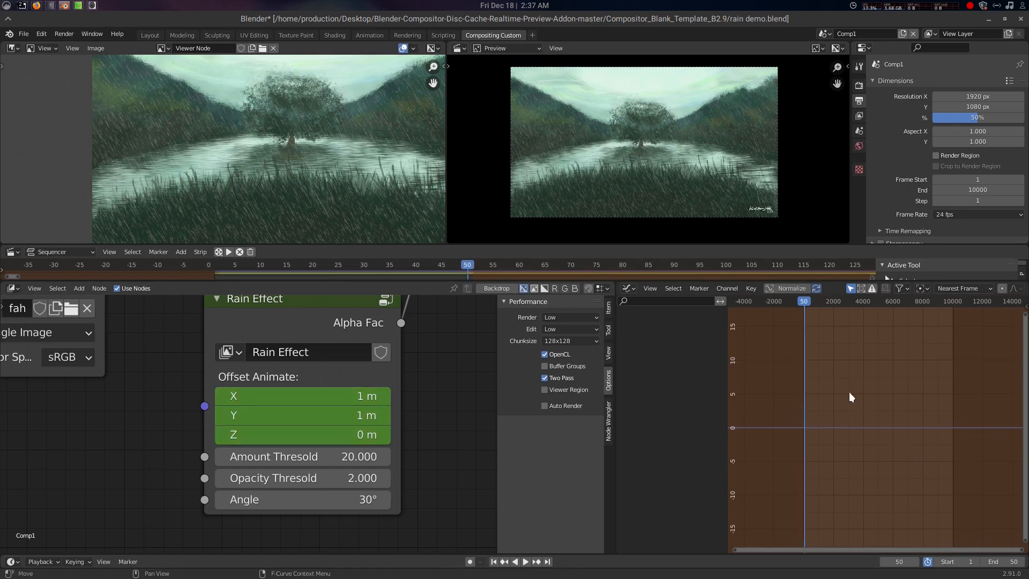
Turn off the preview range and set the scene's end frame to 50
{"action": "scroll", "coordinate": [468, 268], "scroll_direction": "up", "scroll_amount": 5}
{"action": "scroll", "coordinate": [500, 265], "scroll_direction": "up", "scroll_amount": 8}
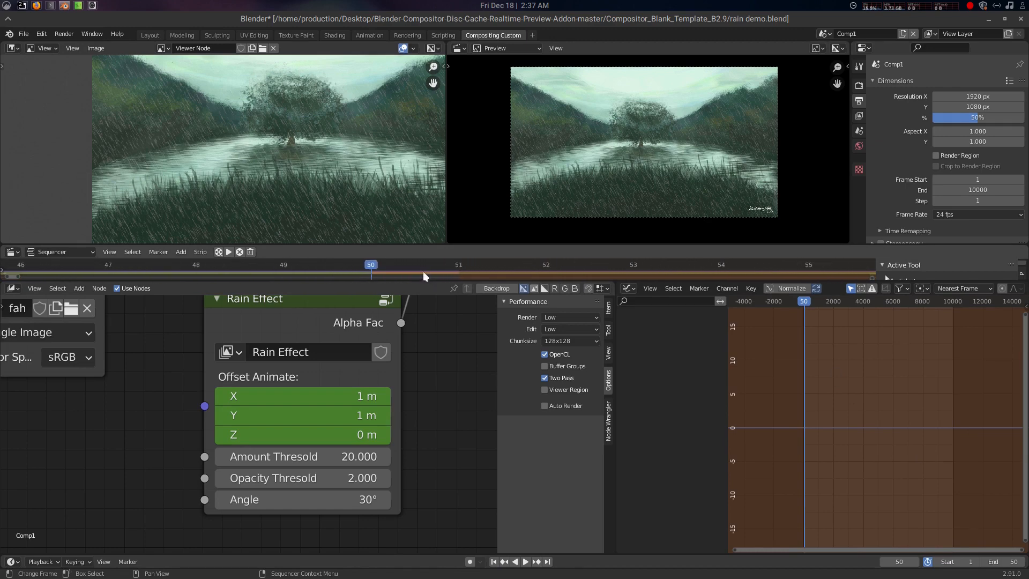
{"action": "scroll", "coordinate": [424, 271], "scroll_direction": "down", "scroll_amount": 1}
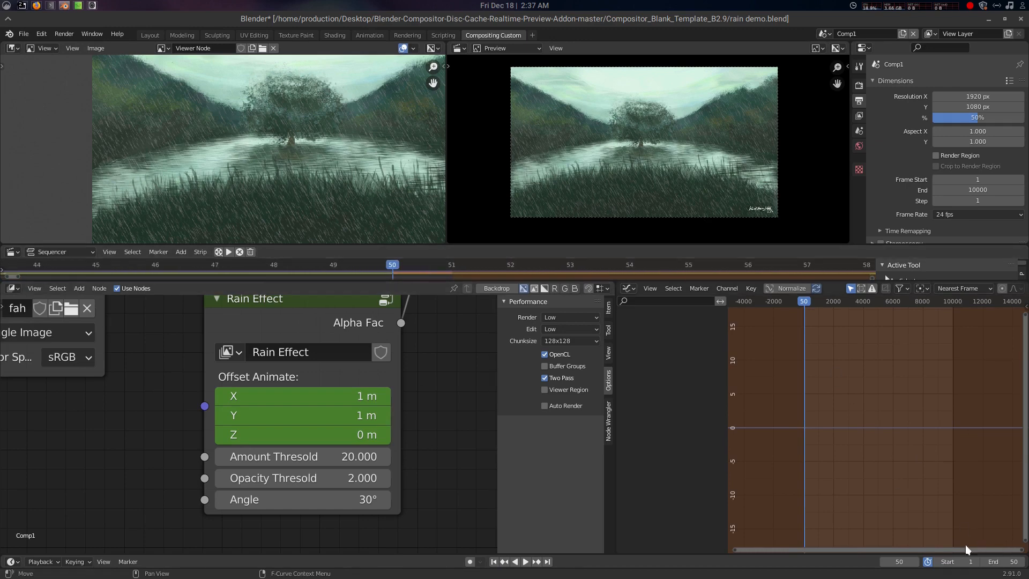
{"action": "left_click", "coordinate": [928, 561]}
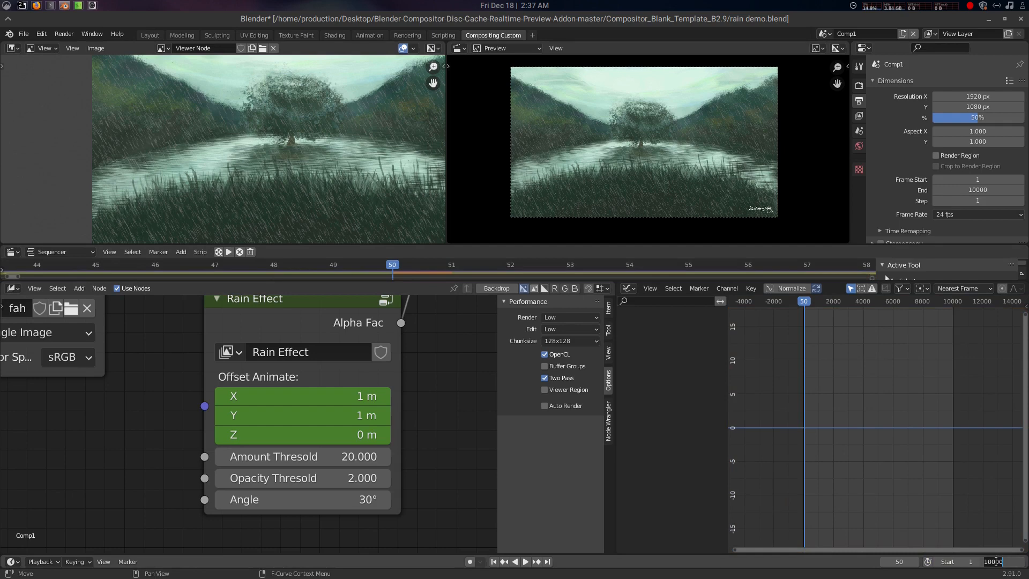
{"action": "key", "text": "Return"}
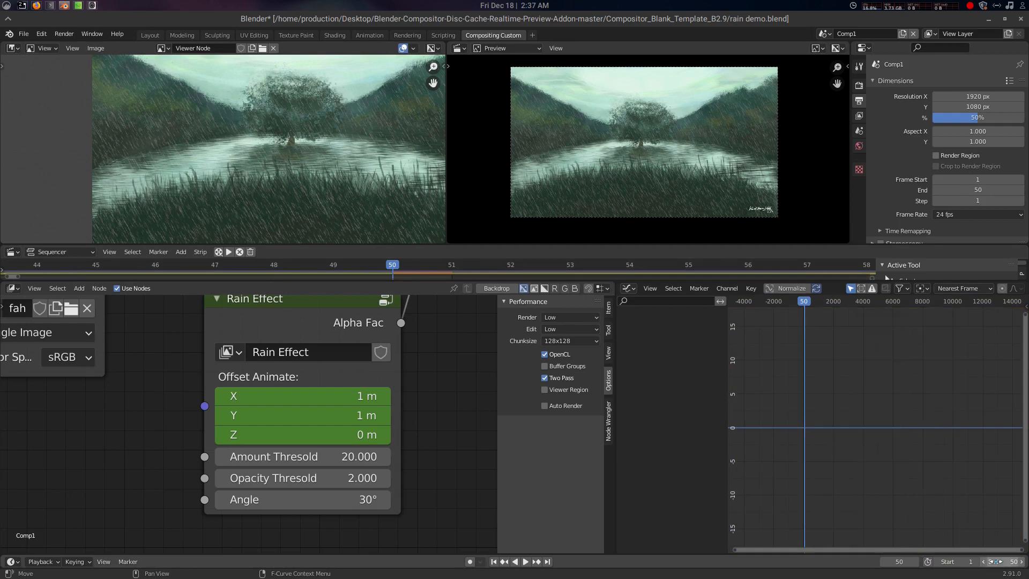
At frame 50, set the Rain Effect node's Offset Animate X and Y to 2 m and insert a keyframe
{"action": "scroll", "coordinate": [796, 381], "scroll_direction": "up", "scroll_amount": 2}
{"action": "scroll", "coordinate": [422, 264], "scroll_direction": "up", "scroll_amount": 2}
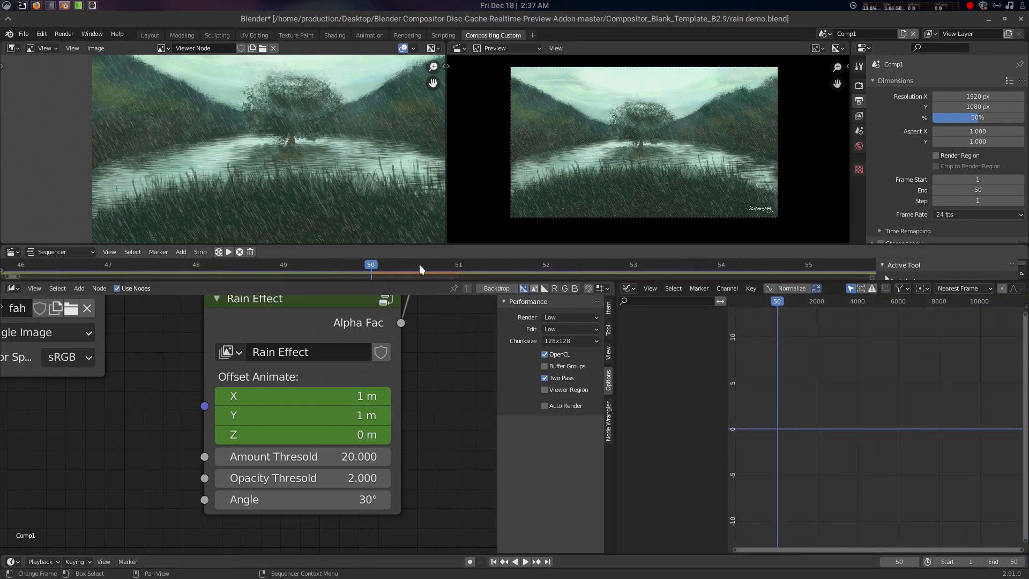
{"action": "middle_click_drag", "start_coordinate": [418, 407], "coordinate": [419, 412]}
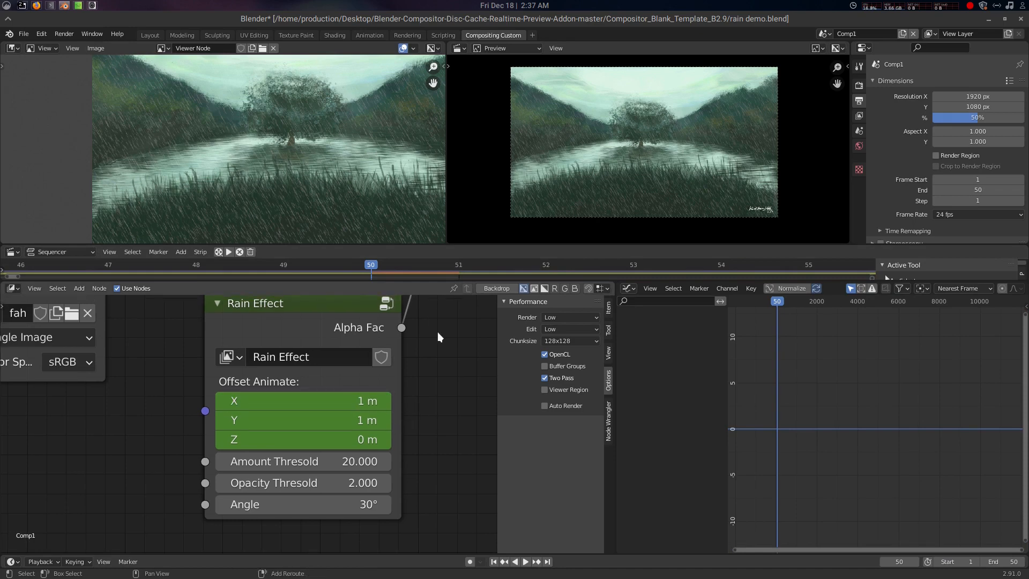
{"action": "left_click", "coordinate": [342, 396]}
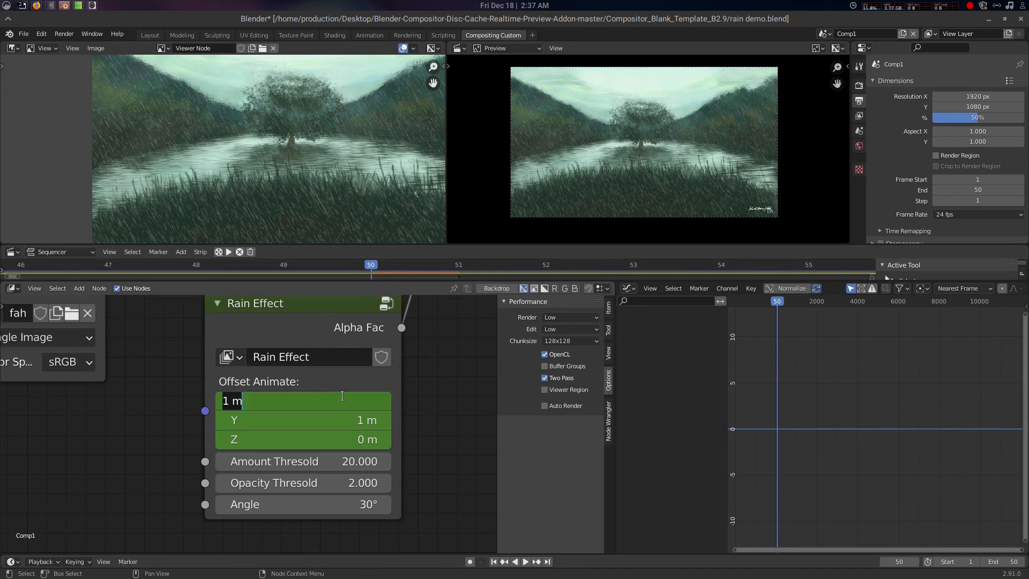
{"action": "type", "text": "2"}
{"action": "key", "text": "Tab"}
{"action": "type", "text": "2"}
{"action": "key", "text": "Return"}
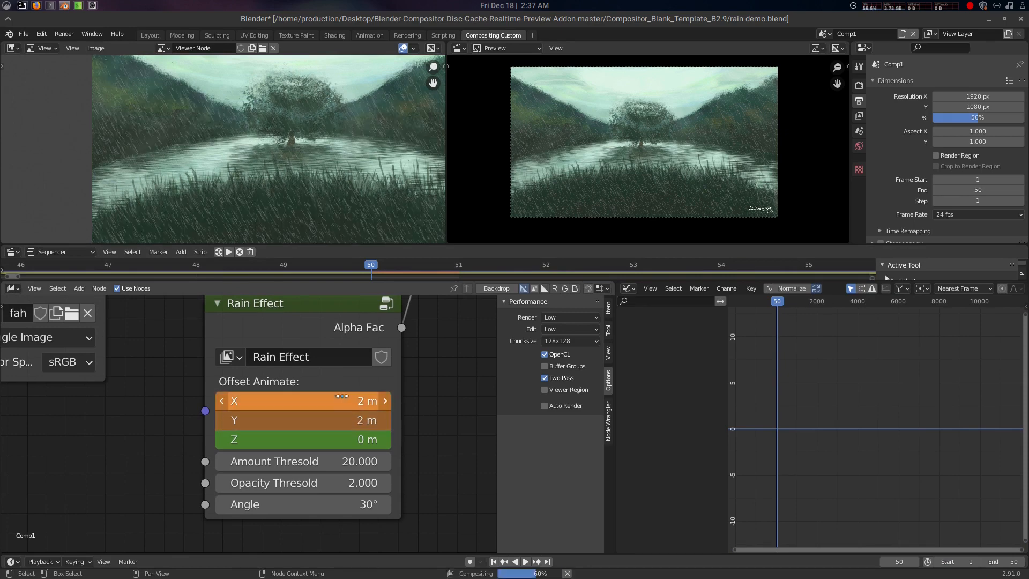
{"action": "key", "text": "i"}
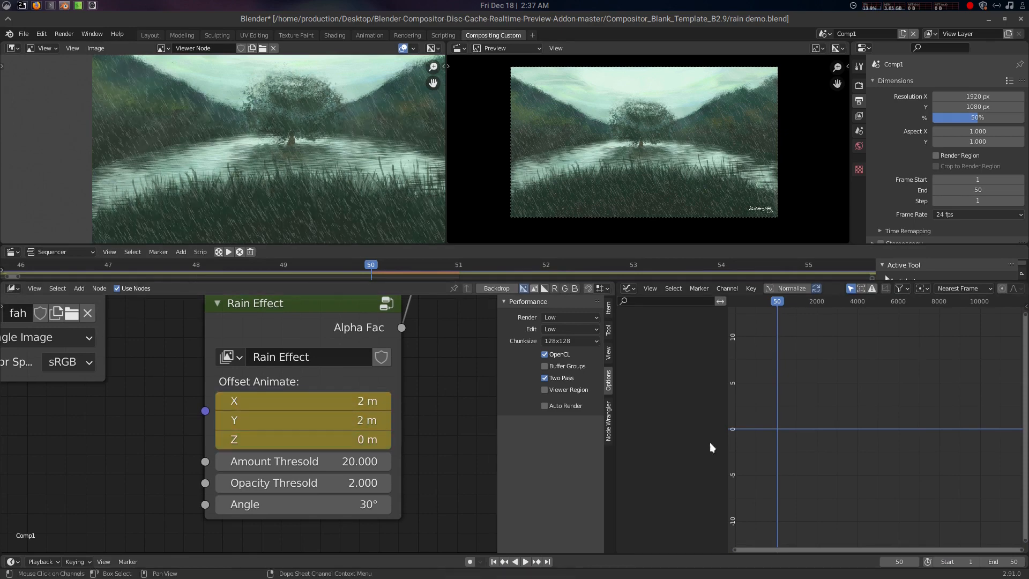
Select the Rain Effect node and fit its offset animation curves in the Graph Editor view
{"action": "scroll", "coordinate": [433, 398], "scroll_direction": "down", "scroll_amount": 1}
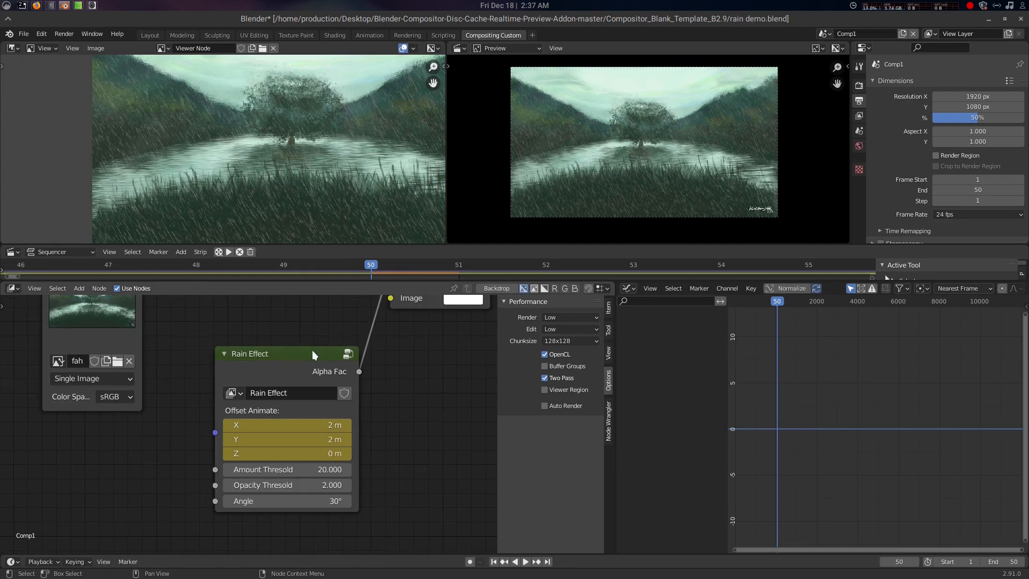
{"action": "left_click", "coordinate": [312, 351]}
{"action": "scroll", "coordinate": [793, 424], "scroll_direction": "up", "scroll_amount": 2}
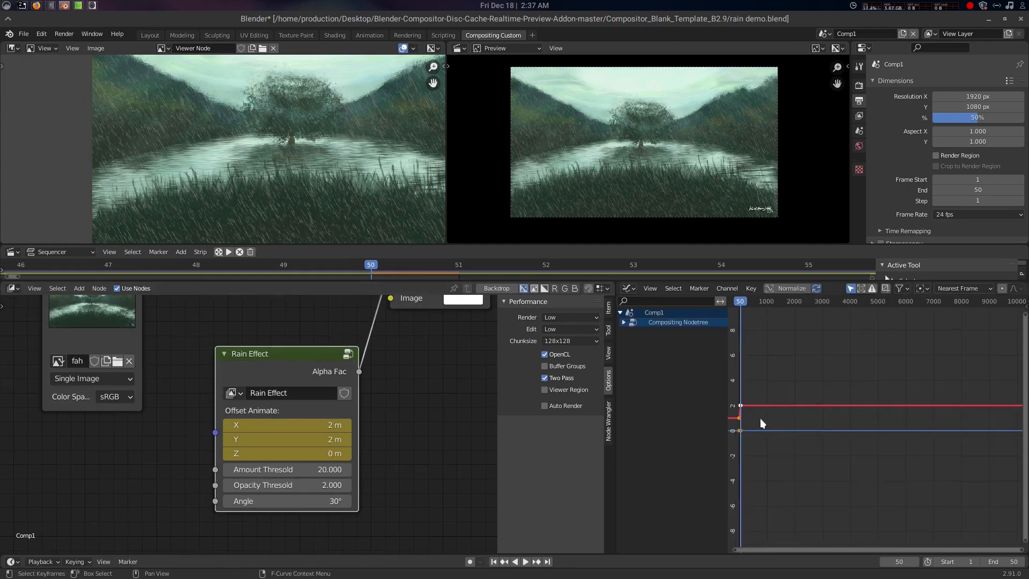
{"action": "key", "text": "Home"}
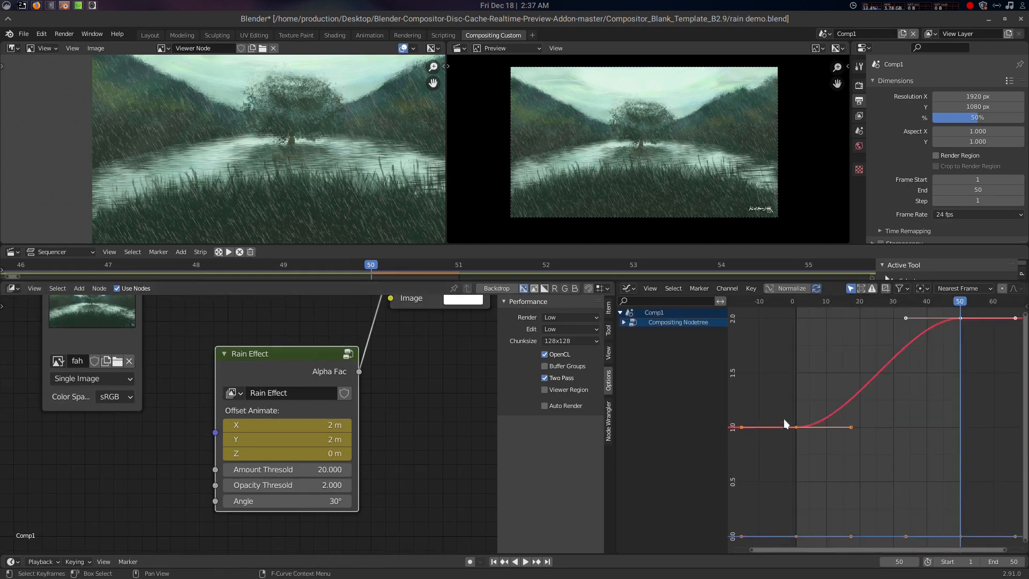
{"action": "scroll", "coordinate": [865, 422], "scroll_direction": "down", "scroll_amount": 1}
Set the interpolation of the offset curves' keyframes to Linear
{"action": "left_click", "coordinate": [868, 432]}
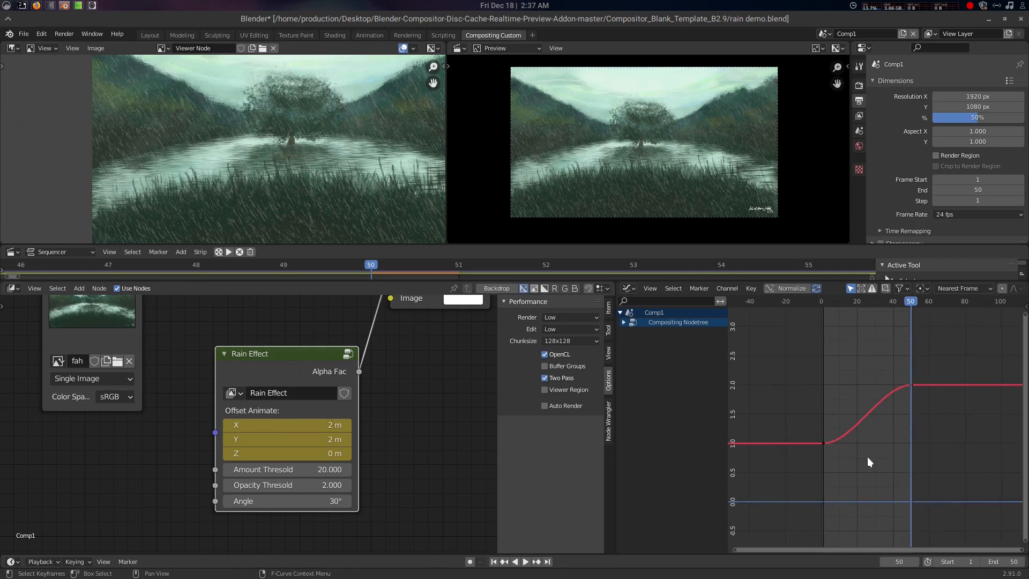
{"action": "left_click", "coordinate": [853, 427]}
{"action": "left_click", "coordinate": [893, 419]}
{"action": "key", "text": "t"}
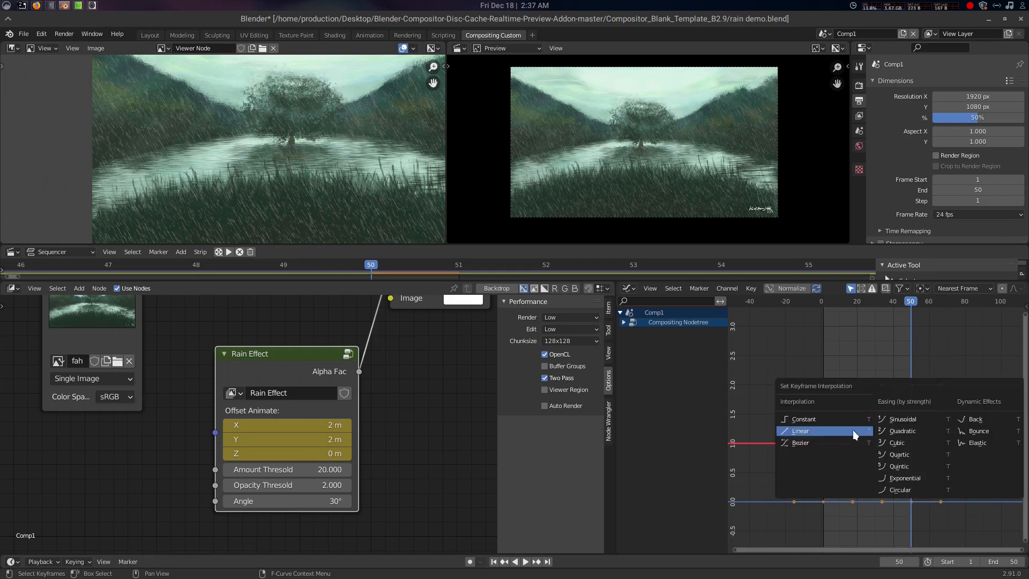
{"action": "left_click", "coordinate": [853, 430]}
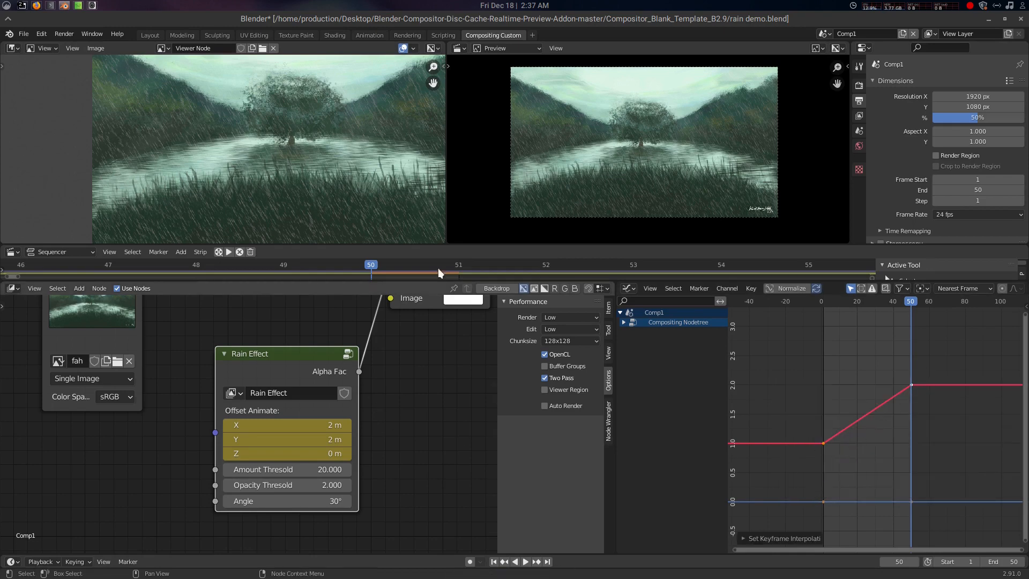
Play the linear rain animation briefly, stop it and return to frame 1
{"action": "key", "text": "space"}
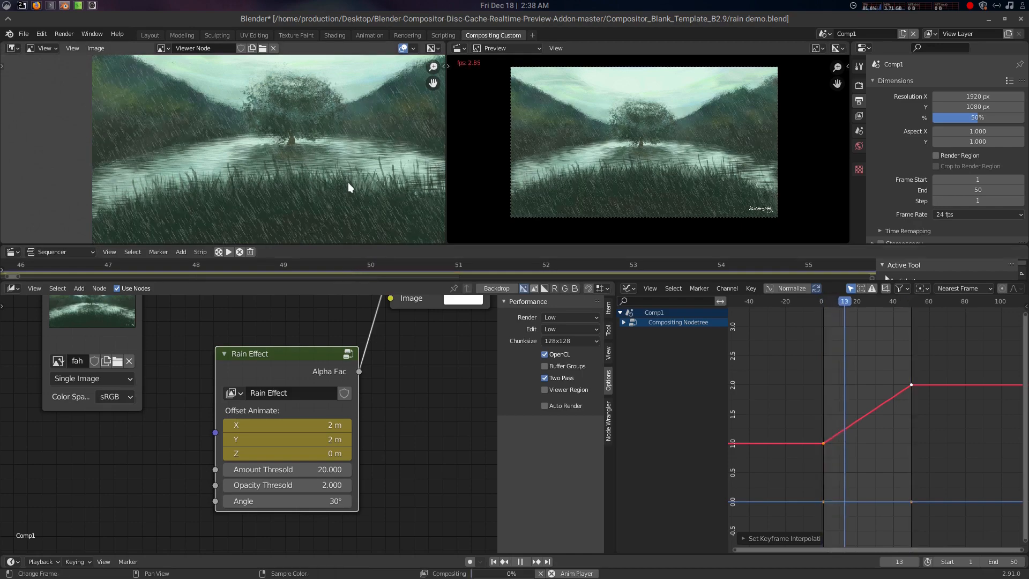
{"action": "key", "text": "space"}
{"action": "key", "text": "shift+Left"}
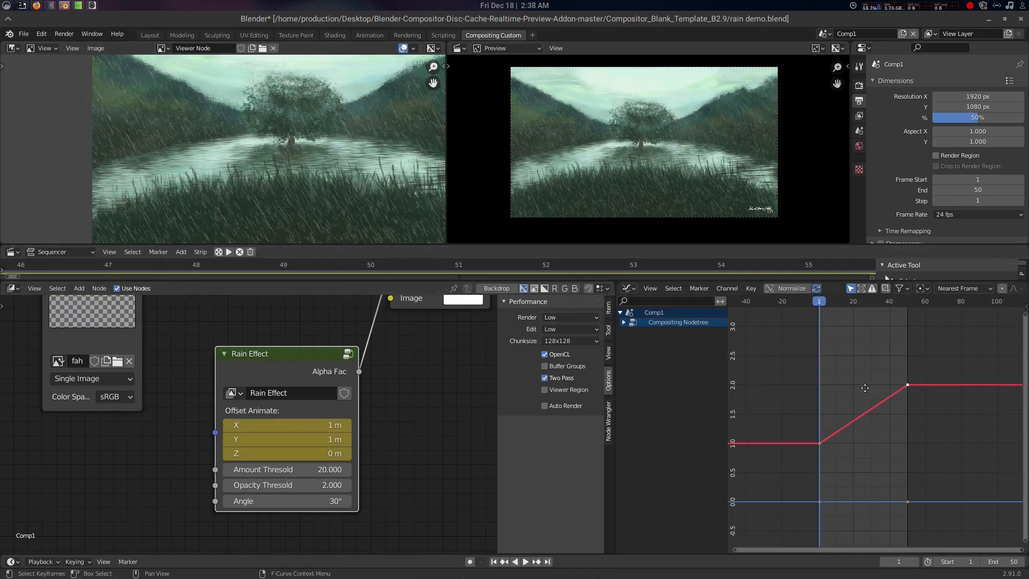
Add a Cycles modifier to the Offset Animate X curve in the Graph Editor
{"action": "middle_click_drag", "start_coordinate": [883, 403], "coordinate": [857, 408]}
{"action": "left_click", "coordinate": [844, 426]}
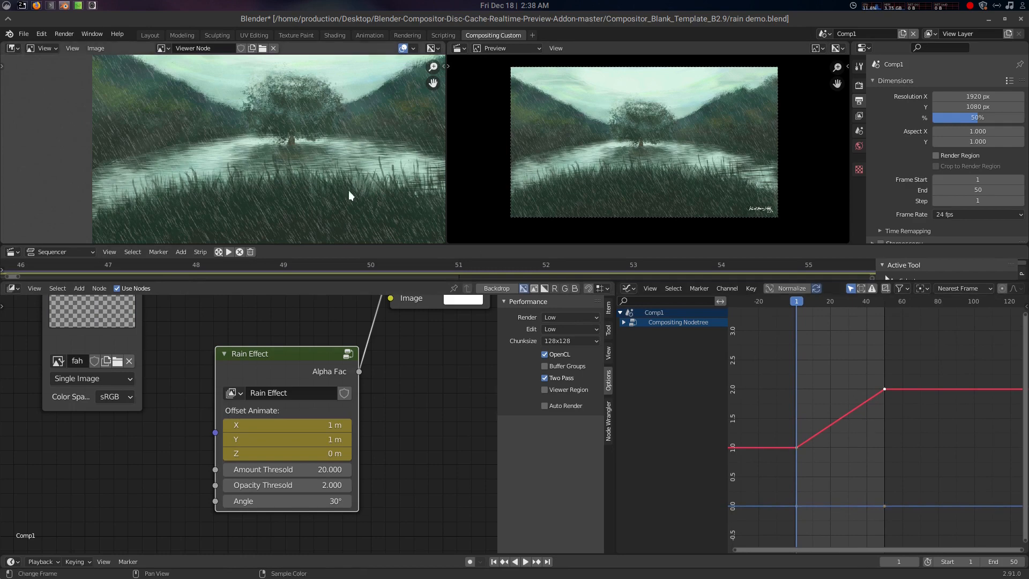
{"action": "key", "text": "t"}
{"action": "key", "text": "l"}
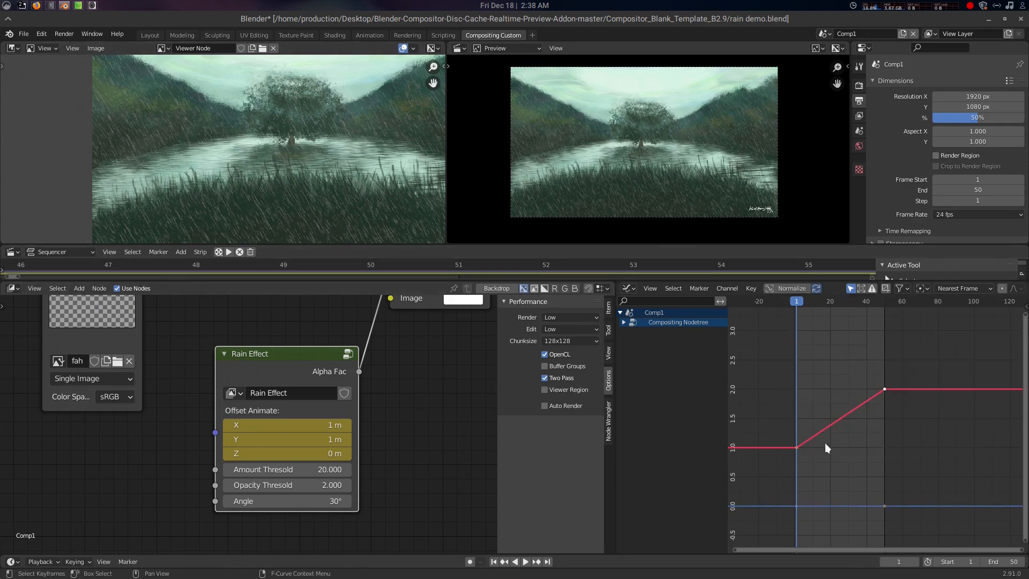
{"action": "key", "text": "n"}
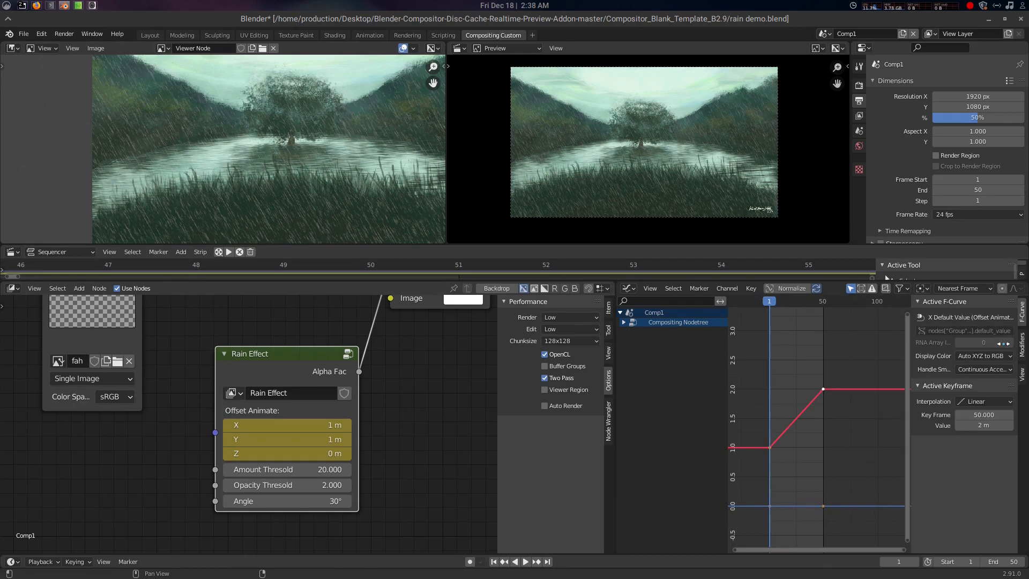
{"action": "left_click", "coordinate": [1022, 345]}
{"action": "left_click", "coordinate": [949, 317]}
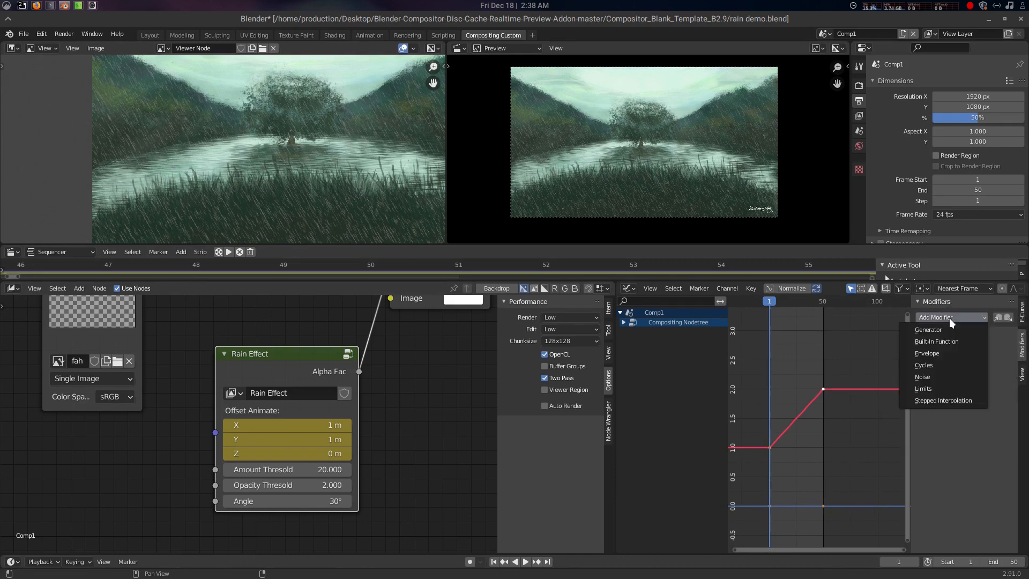
{"action": "left_click", "coordinate": [945, 364]}
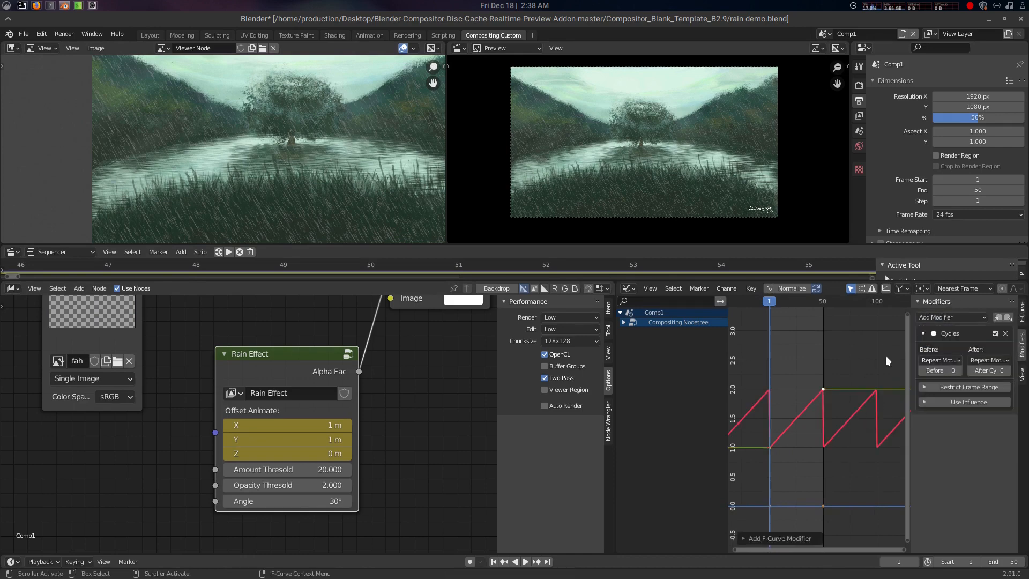
Set both the Before and After modes of the Cycles modifier to Repeat with Offset
{"action": "left_click", "coordinate": [934, 360]}
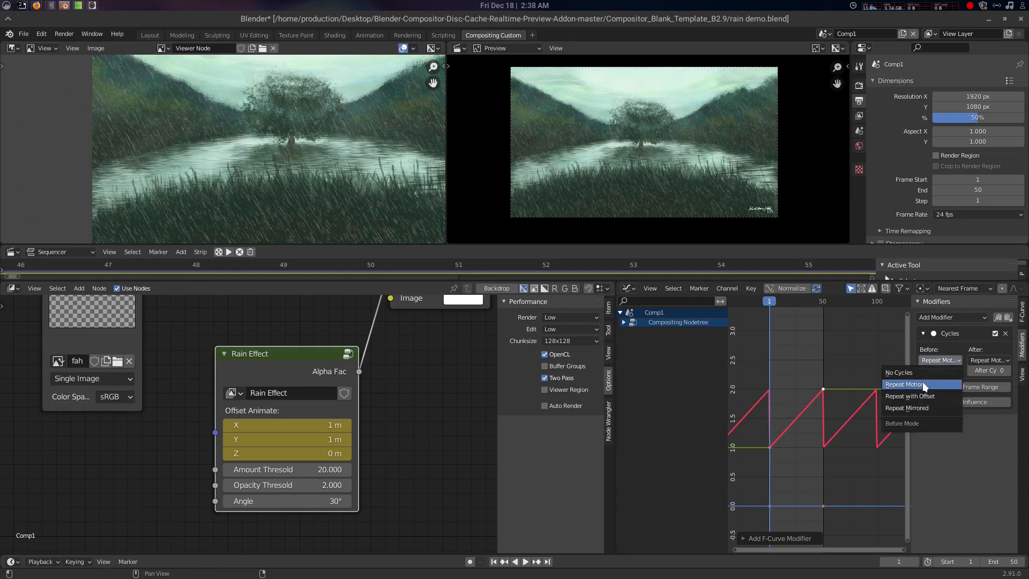
{"action": "left_click", "coordinate": [928, 383]}
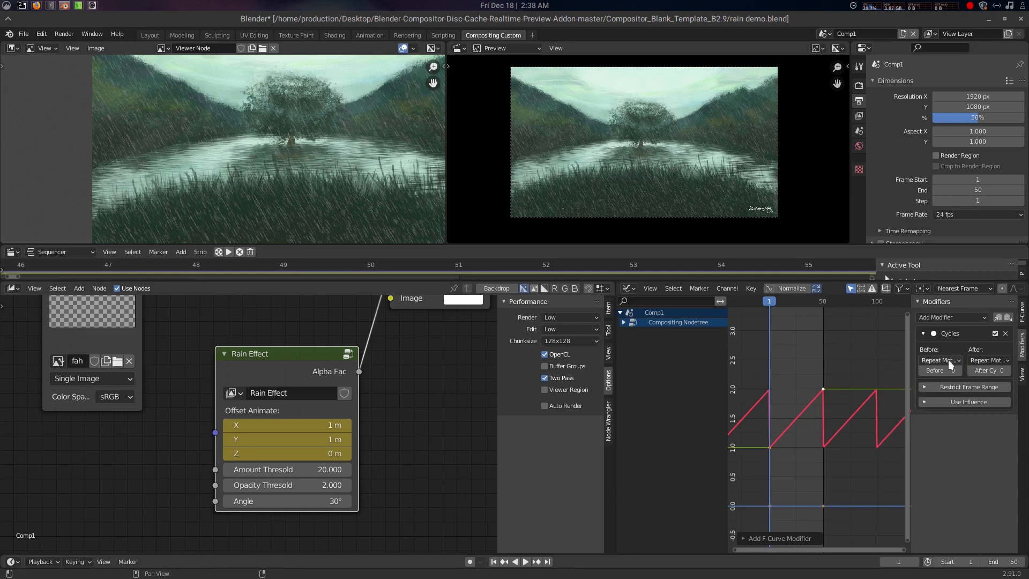
{"action": "left_click", "coordinate": [948, 361]}
{"action": "left_click", "coordinate": [938, 397]}
{"action": "left_click", "coordinate": [986, 356]}
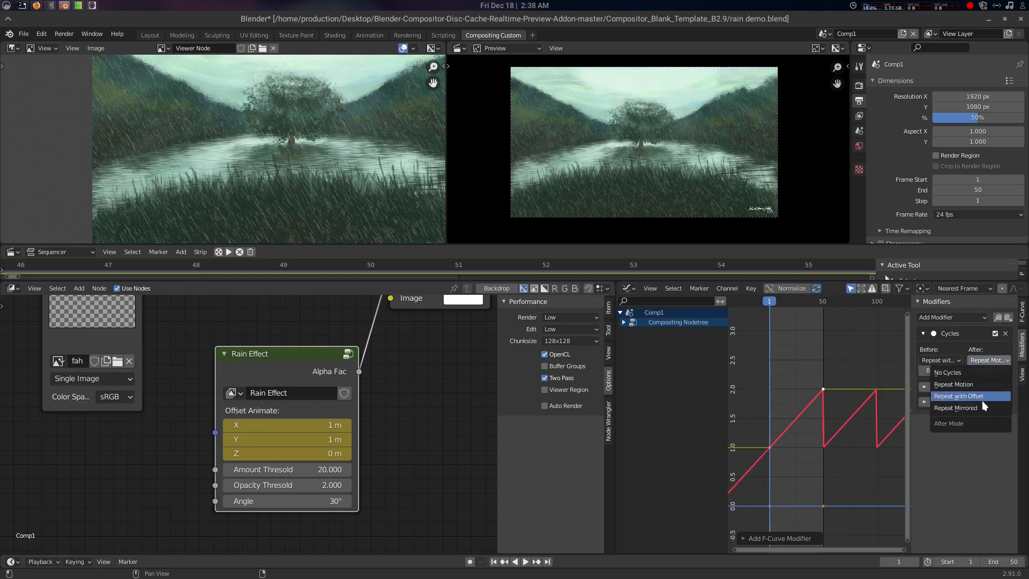
{"action": "left_click", "coordinate": [982, 400]}
{"action": "scroll", "coordinate": [829, 420], "scroll_direction": "down", "scroll_amount": 5}
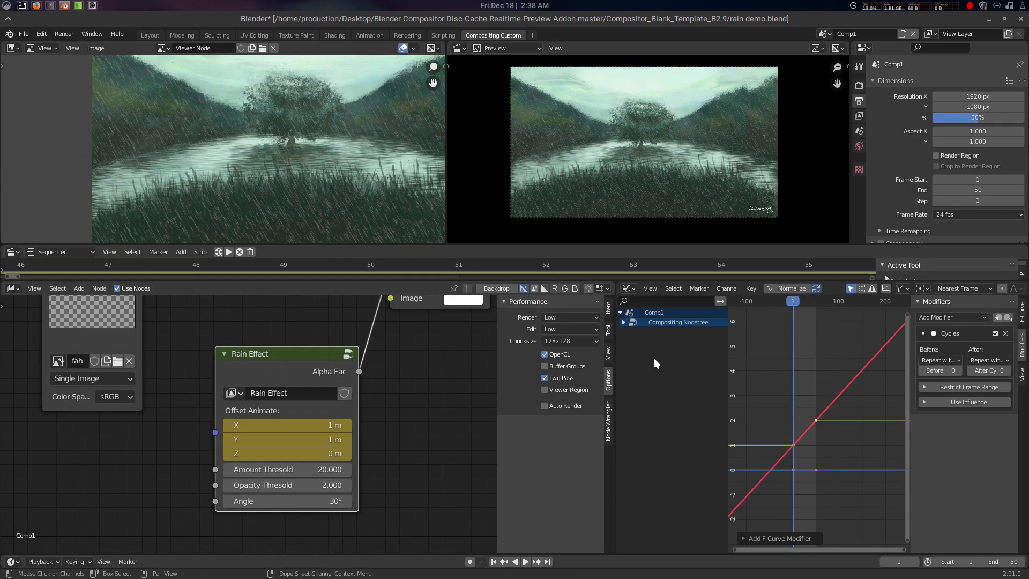
Deselect the Rain Effect node, enlarge the sequencer area slightly and start the sequencer's preview playback
{"action": "middle_click_drag", "start_coordinate": [384, 399], "coordinate": [385, 391]}
{"action": "scroll", "coordinate": [387, 395], "scroll_direction": "down", "scroll_amount": 3}
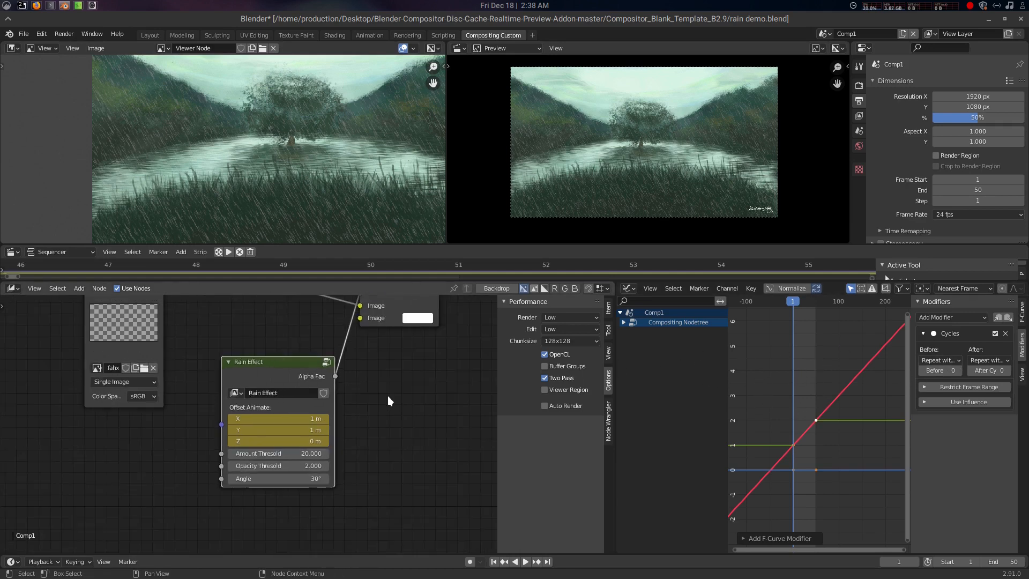
{"action": "left_click", "coordinate": [388, 396]}
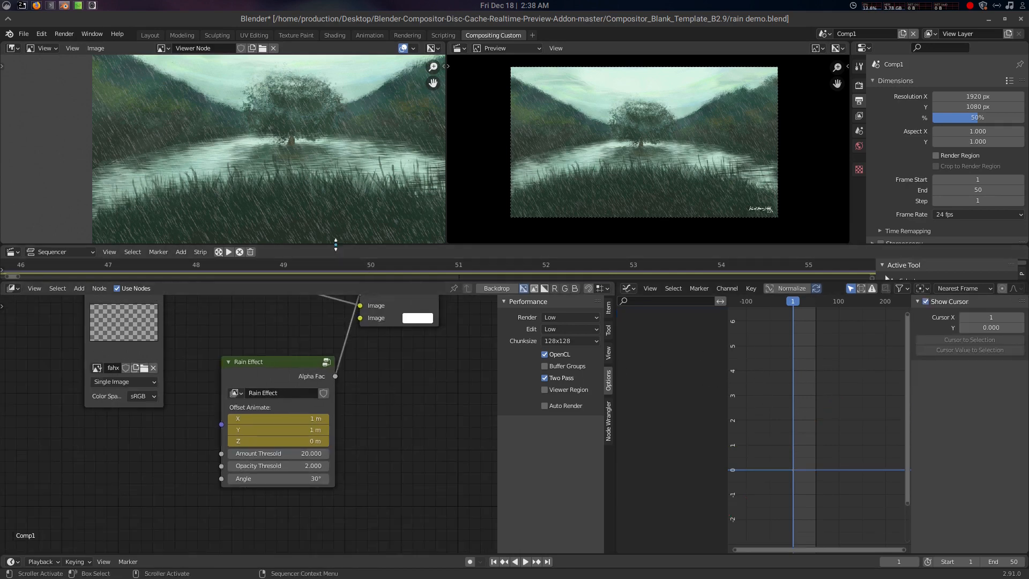
{"action": "mouse_move", "coordinate": [335, 244]}
{"action": "left_mouse_down"}
{"action": "mouse_move", "coordinate": [345, 212]}
{"action": "mouse_move", "coordinate": [347, 240]}
{"action": "left_mouse_up"}
{"action": "scroll", "coordinate": [368, 194], "scroll_direction": "down", "scroll_amount": 1}
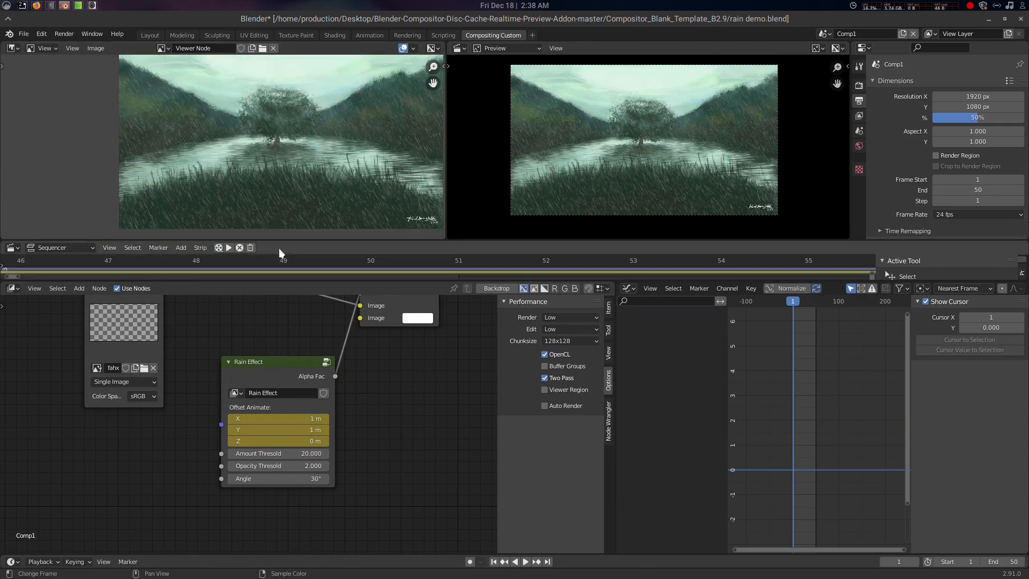
{"action": "left_click", "coordinate": [229, 247]}
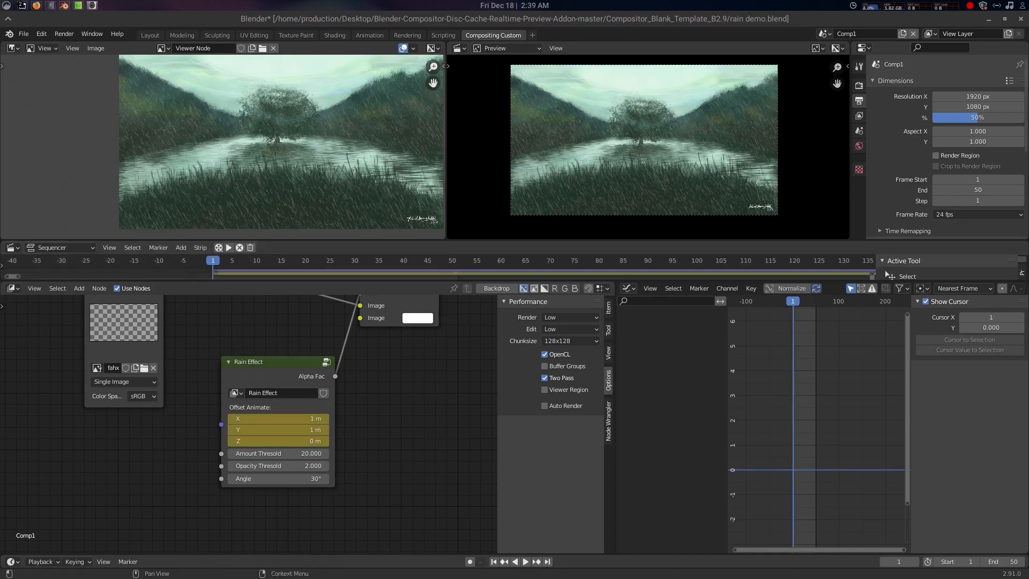
Play the cached rain animation in the sequencer preview, viewing it maximized before restoring the layout
{"action": "middle_click_drag", "start_coordinate": [645, 138], "coordinate": [650, 141]}
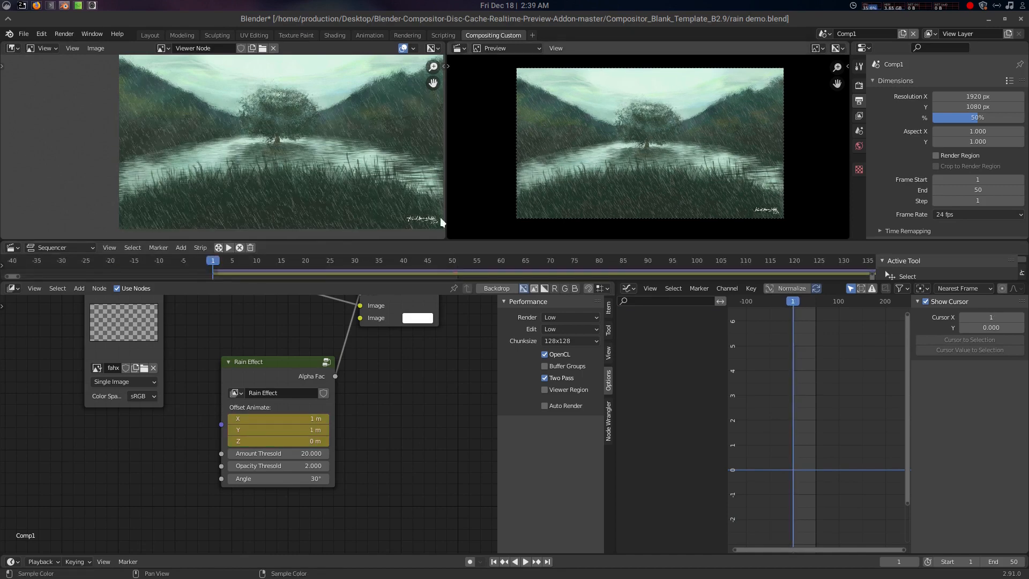
{"action": "left_click", "coordinate": [229, 247]}
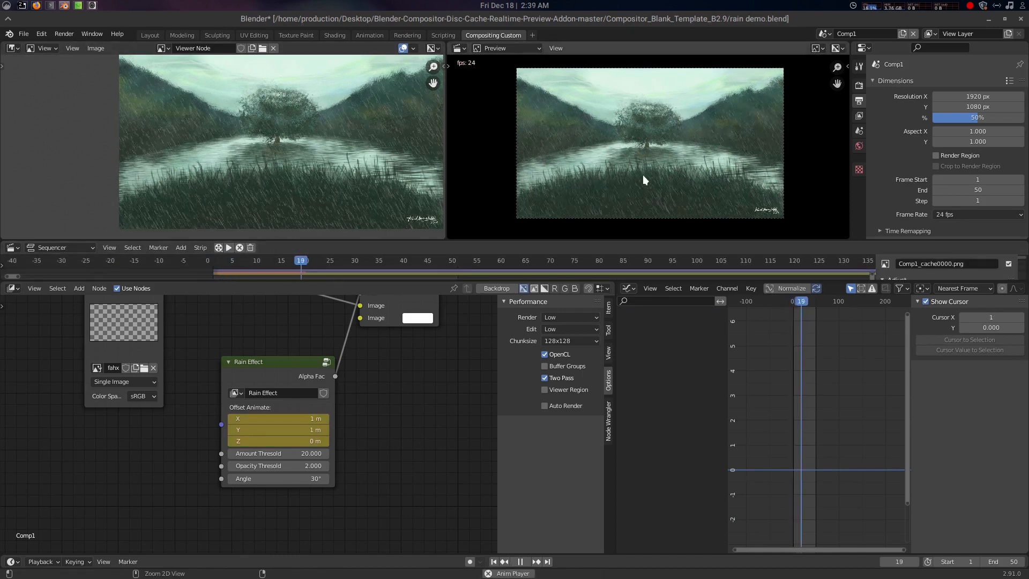
{"action": "key", "text": "ctrl+space"}
{"action": "scroll", "coordinate": [570, 304], "scroll_direction": "up", "scroll_amount": 3}
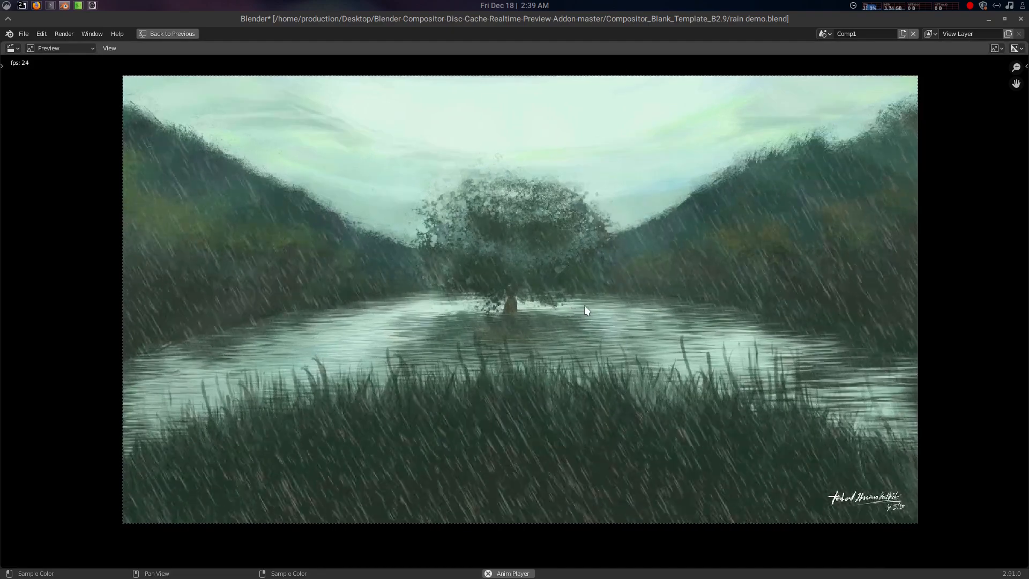
{"action": "scroll", "coordinate": [584, 304], "scroll_direction": "down", "scroll_amount": 1}
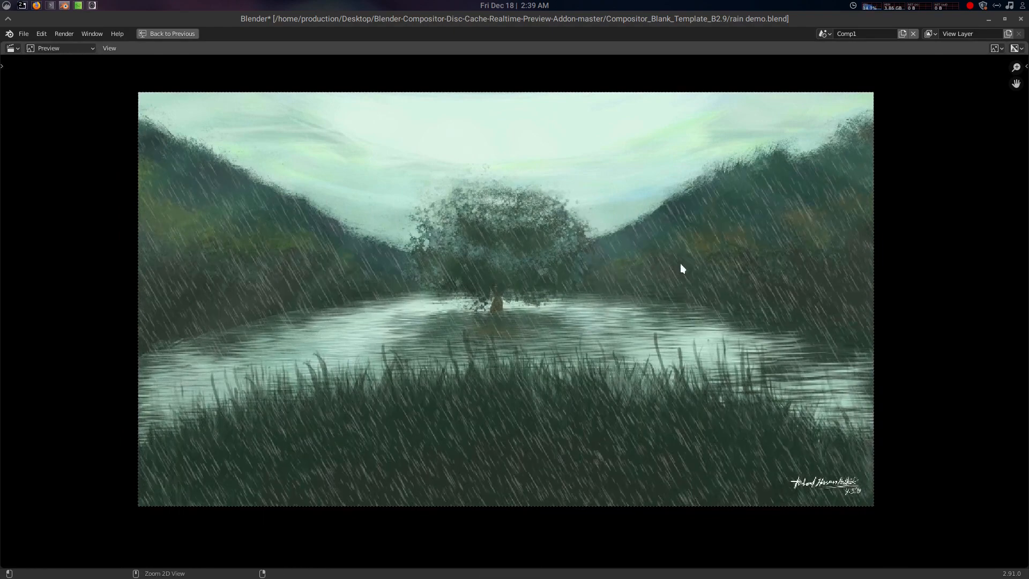
{"action": "key", "text": "ctrl+space"}
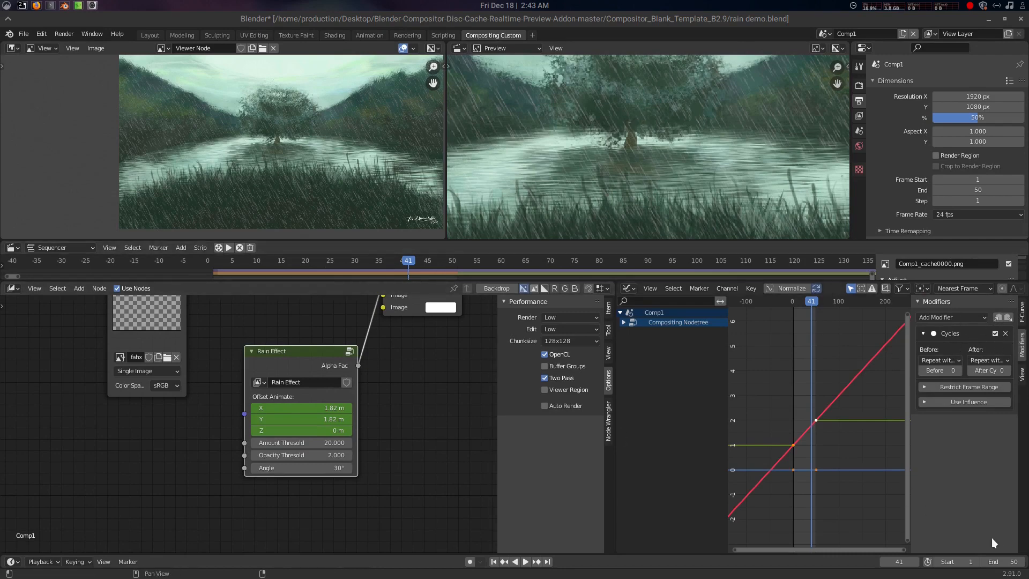
Set the scene's end frame to 71 and briefly play the animation from just before frame 60
{"action": "left_click_drag", "start_coordinate": [1010, 560], "coordinate": [1020, 561]}
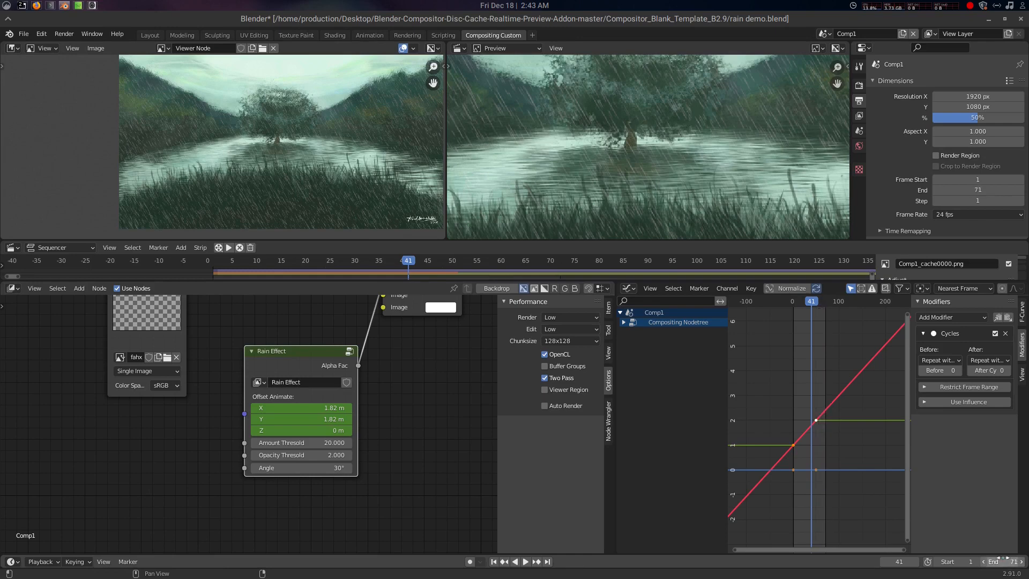
{"action": "left_click", "coordinate": [496, 260]}
{"action": "key", "text": "space"}
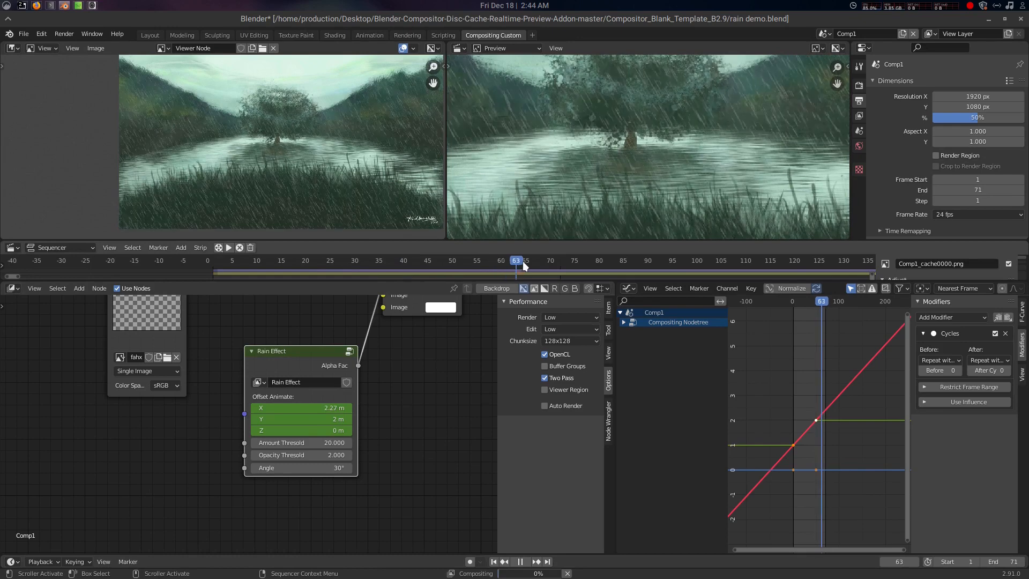
{"action": "key", "text": "space"}
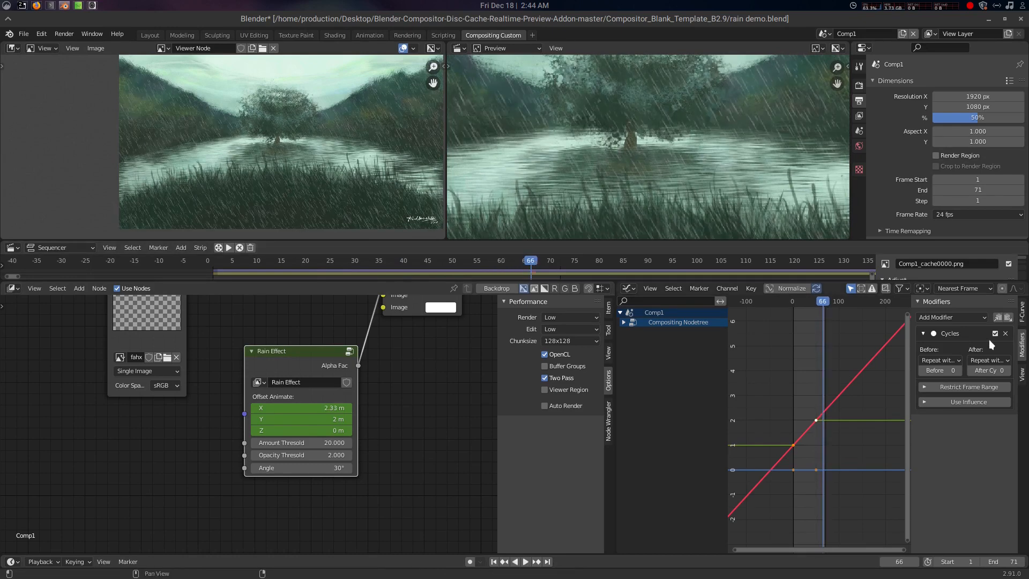
Remove the Cycles modifier from the Offset Animate X curve and check the rain past frame 50
{"action": "left_click", "coordinate": [1004, 333]}
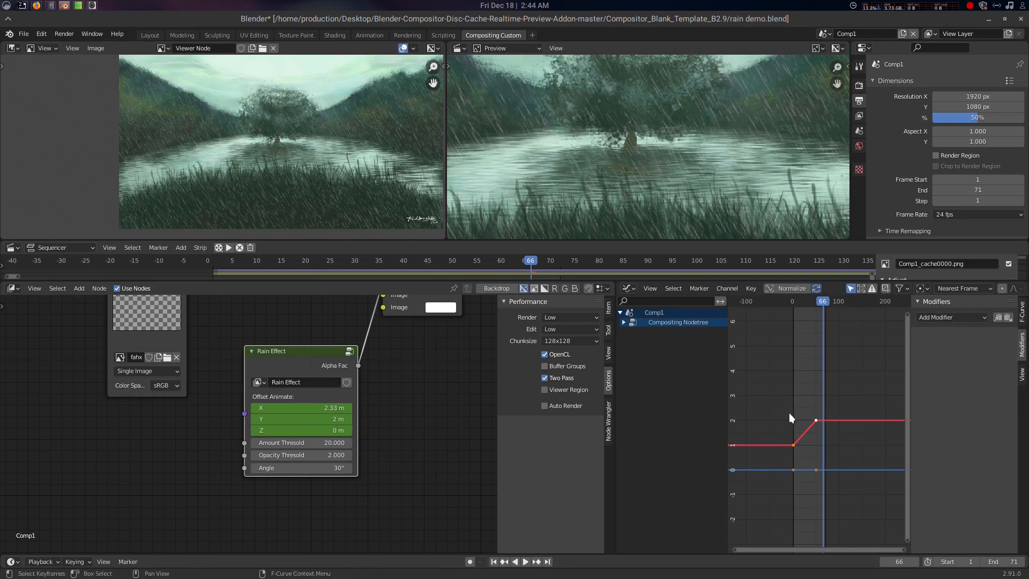
{"action": "scroll", "coordinate": [830, 435], "scroll_direction": "up", "scroll_amount": 2}
{"action": "scroll", "coordinate": [831, 429], "scroll_direction": "up", "scroll_amount": 1}
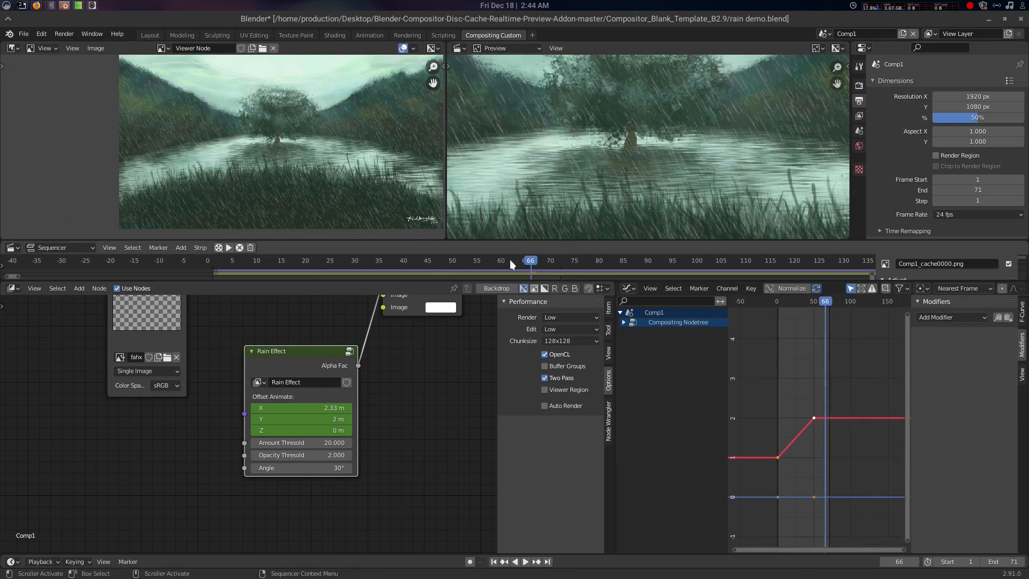
{"action": "left_click_drag", "start_coordinate": [510, 259], "coordinate": [494, 260]}
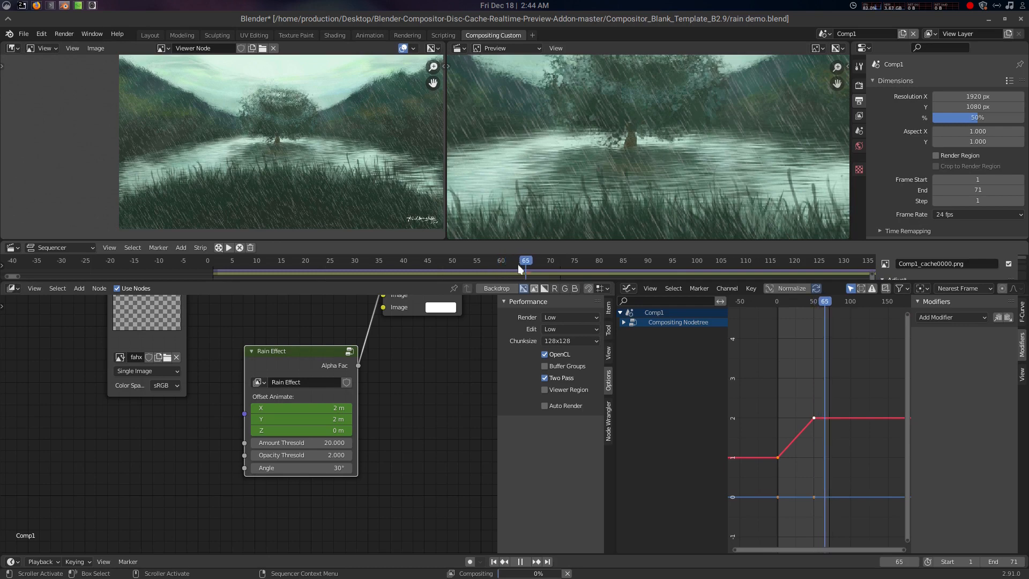
{"action": "left_click", "coordinate": [517, 265]}
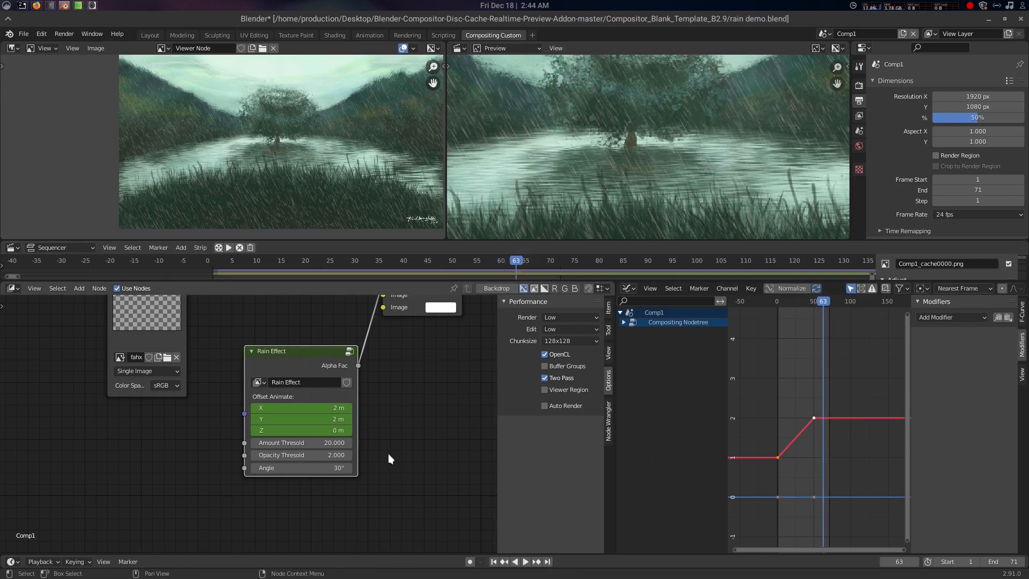
Add a Cycles modifier to the Offset Animate X curve again, with Before and After both set to Repeat with Offset
{"action": "left_click", "coordinate": [975, 317]}
{"action": "left_click", "coordinate": [941, 363]}
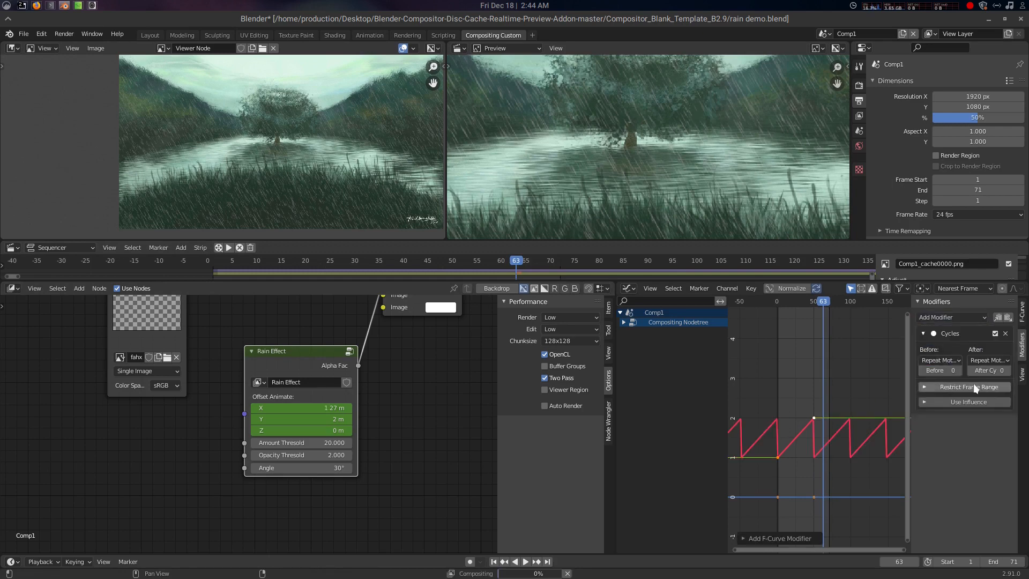
{"action": "left_click", "coordinate": [943, 360]}
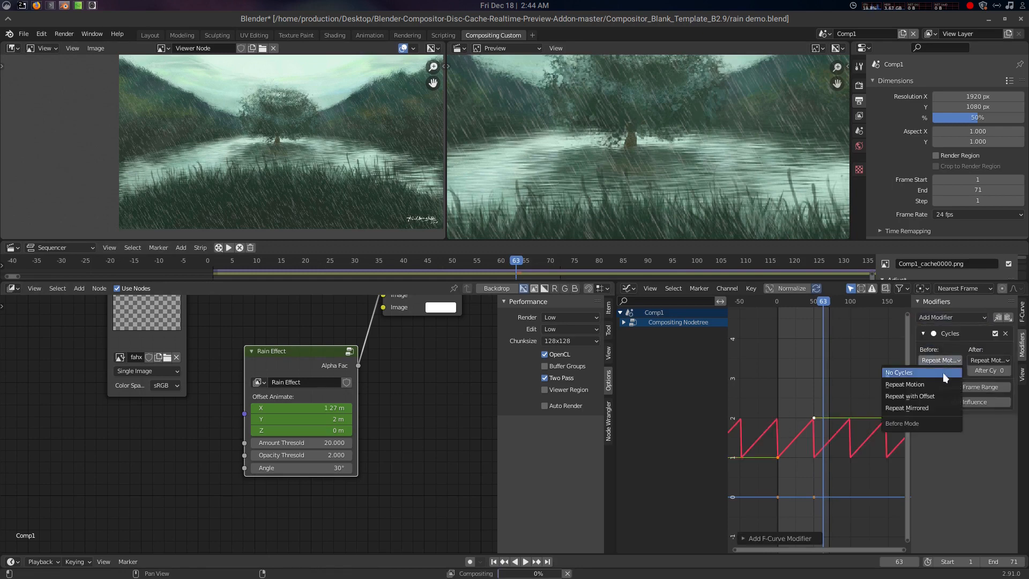
{"action": "left_click", "coordinate": [930, 399]}
{"action": "left_click", "coordinate": [990, 360]}
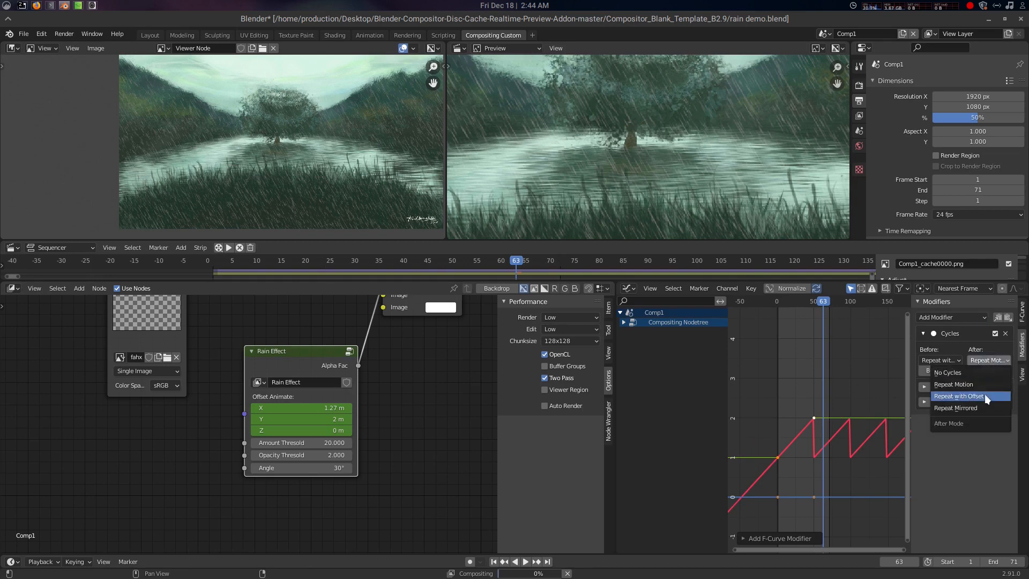
{"action": "left_click", "coordinate": [984, 396]}
Play the rain animation briefly from frame 63 and stop it
{"action": "middle_click_drag", "start_coordinate": [806, 462], "coordinate": [803, 452]}
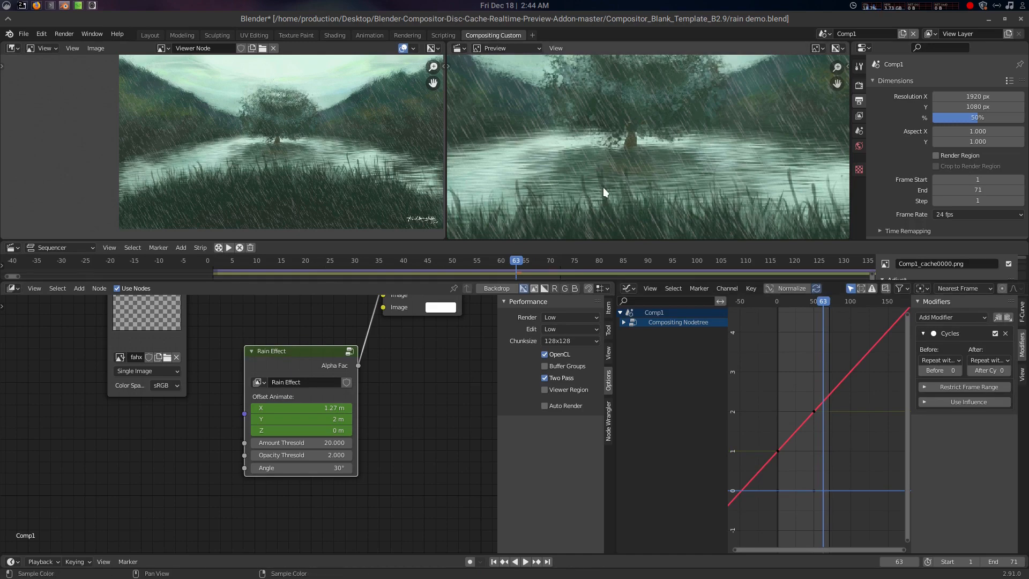
{"action": "key", "text": "space"}
{"action": "key", "text": "space"}
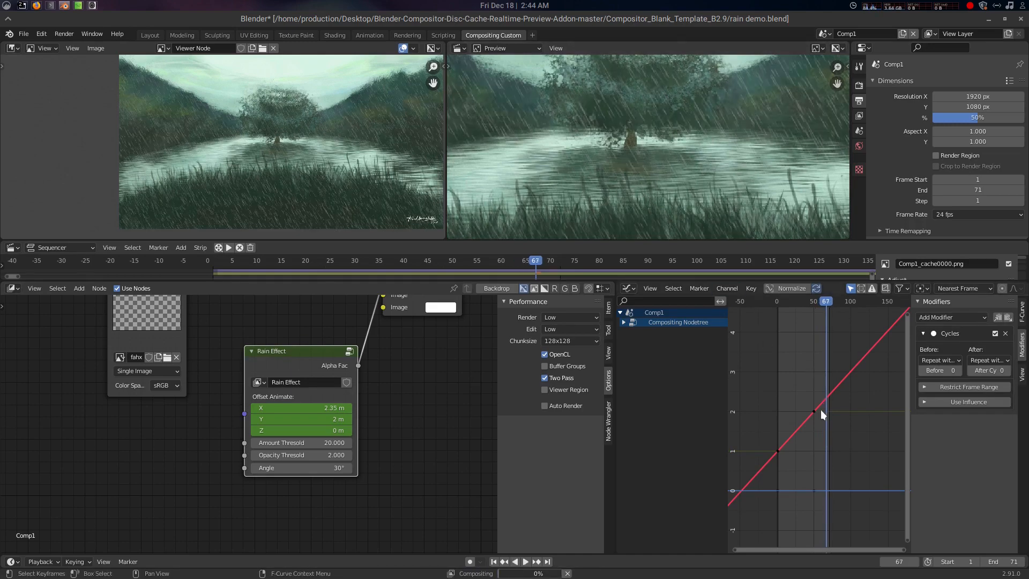
Expand the Compositing Nodetree channels and add a Cycles modifier to the Offset Animate Y curve
{"action": "key", "text": "a"}
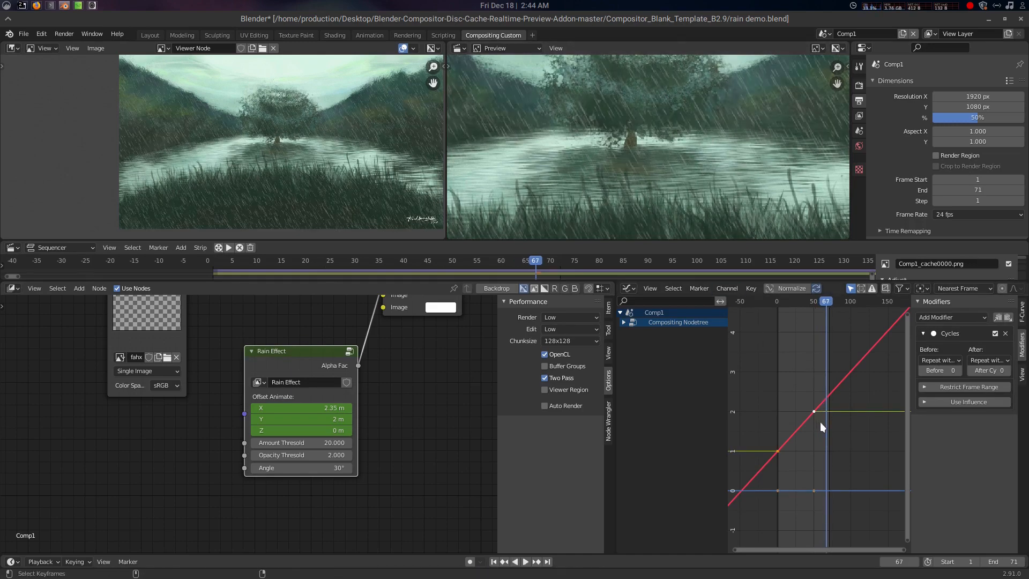
{"action": "key", "text": "alt+a"}
{"action": "right_click_drag", "start_coordinate": [824, 395], "coordinate": [809, 420], "text": "ctrl"}
{"action": "left_click", "coordinate": [624, 321]}
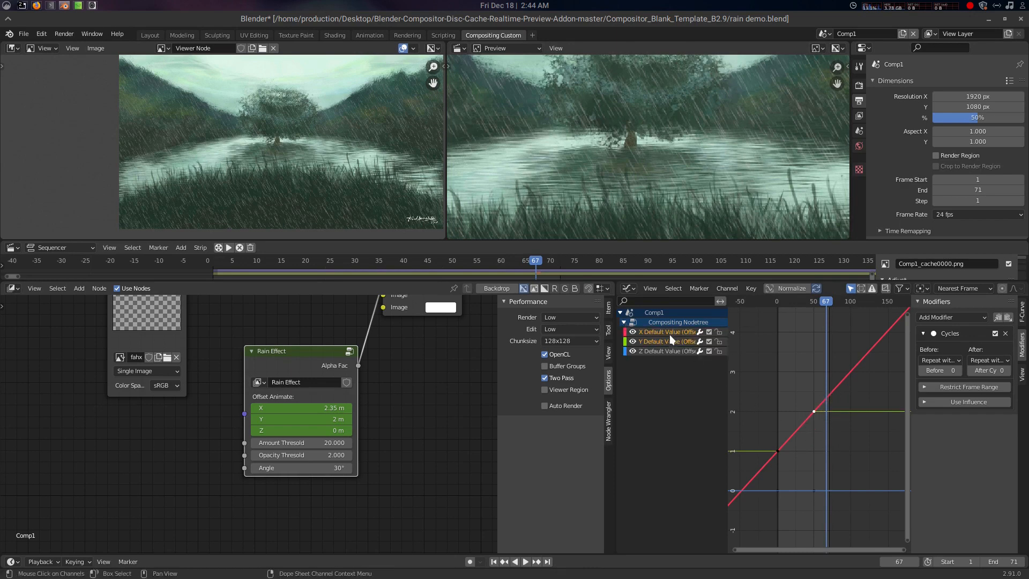
{"action": "left_click", "coordinate": [670, 339]}
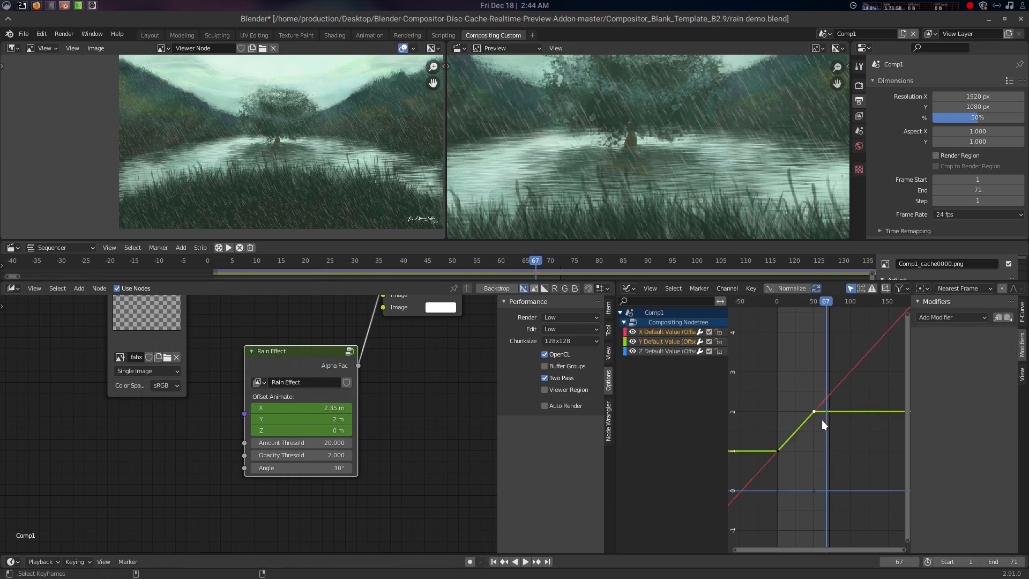
{"action": "left_click", "coordinate": [831, 406]}
{"action": "left_click", "coordinate": [958, 318]}
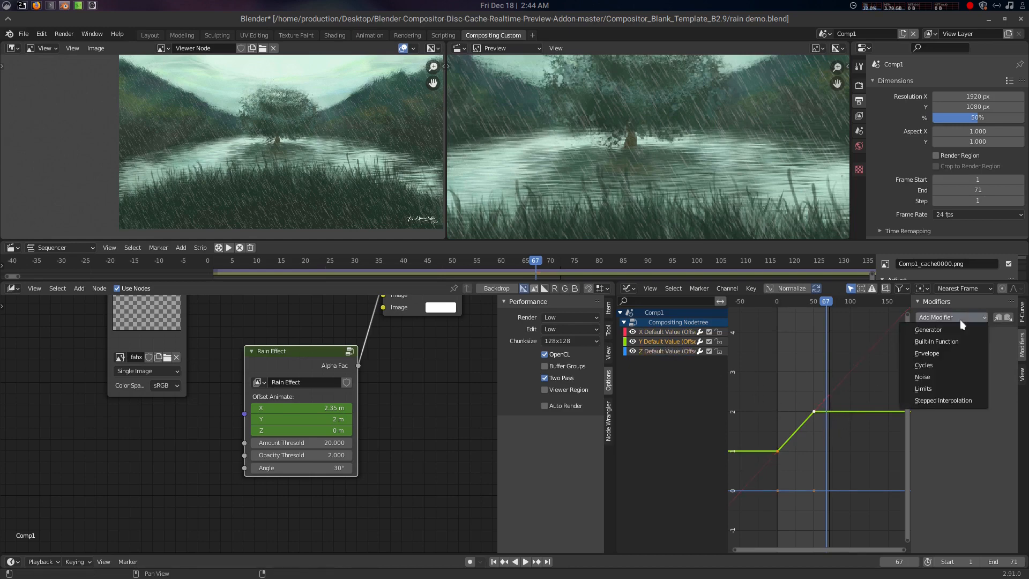
{"action": "left_click", "coordinate": [934, 365]}
Set the Y curve's Cycles modifier to Repeat with Offset for both Before and After
{"action": "left_click", "coordinate": [945, 361]}
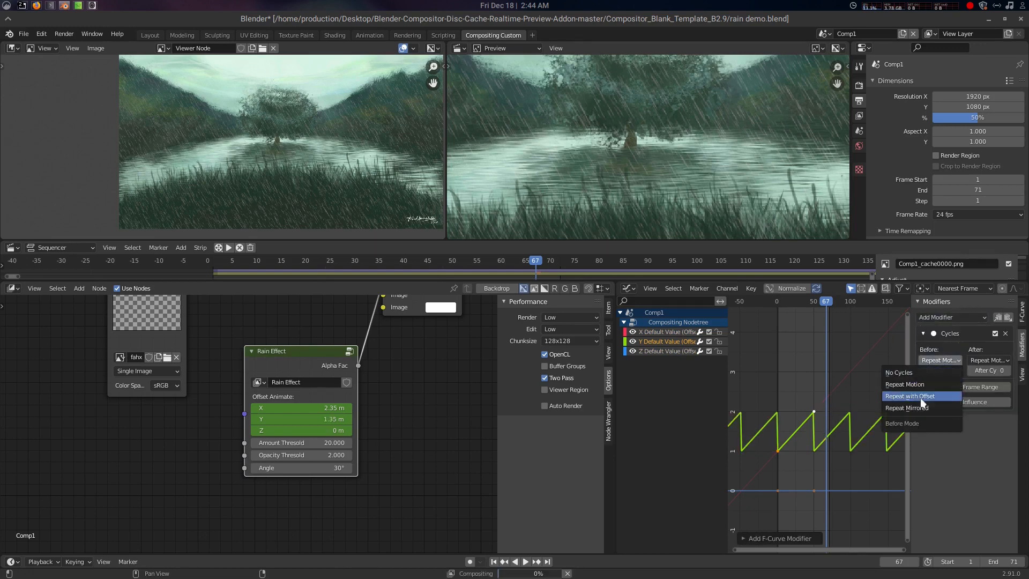
{"action": "left_click", "coordinate": [931, 397]}
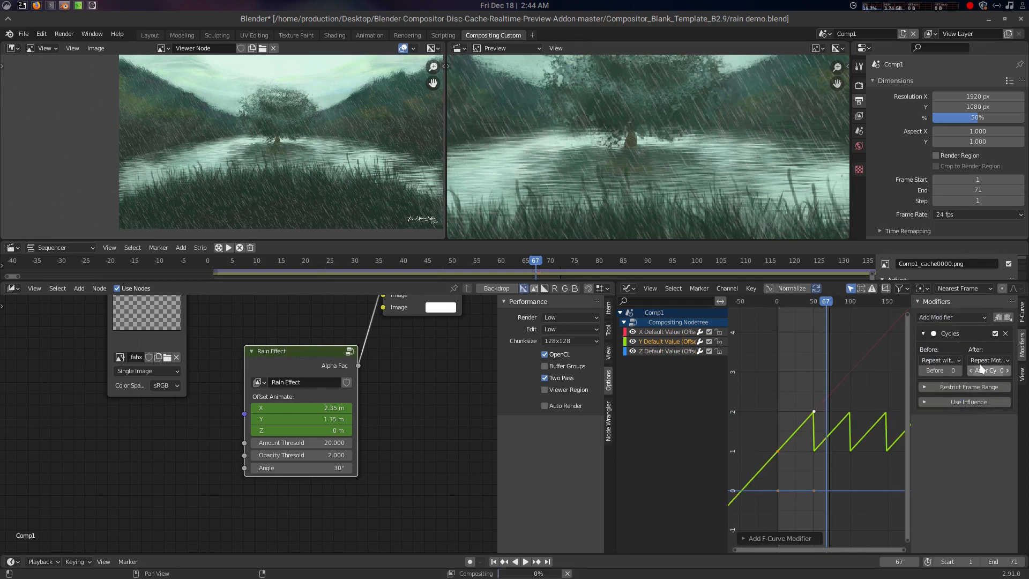
{"action": "left_click", "coordinate": [986, 361]}
{"action": "left_click", "coordinate": [978, 402]}
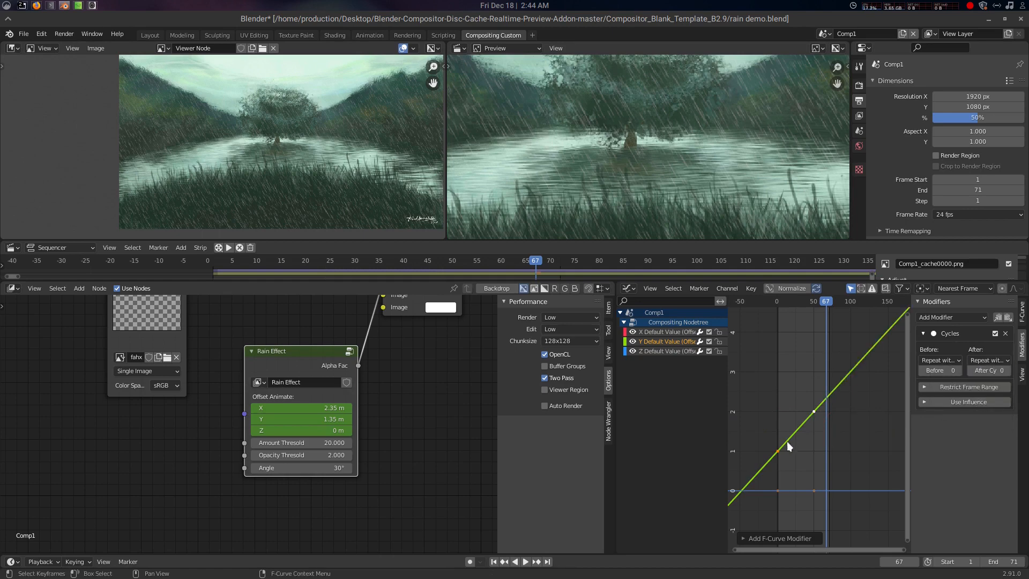
Select the X and Y offset curves and lower their second keyframes by about 0.83 along the value axis
{"action": "left_click", "coordinate": [684, 333]}
{"action": "left_click", "coordinate": [680, 340]}
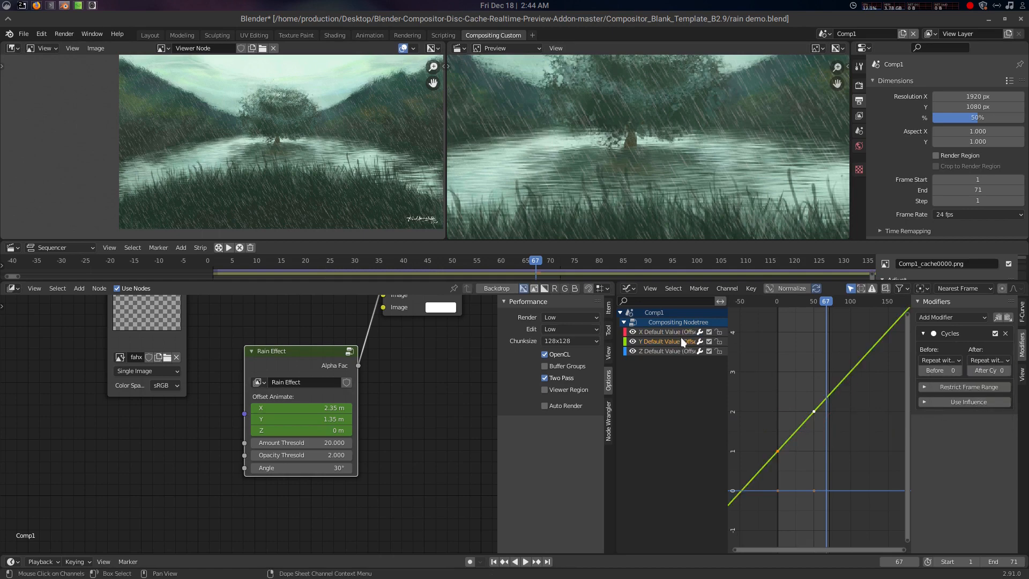
{"action": "left_click", "coordinate": [682, 334]}
{"action": "left_click", "coordinate": [685, 341], "text": "shift"}
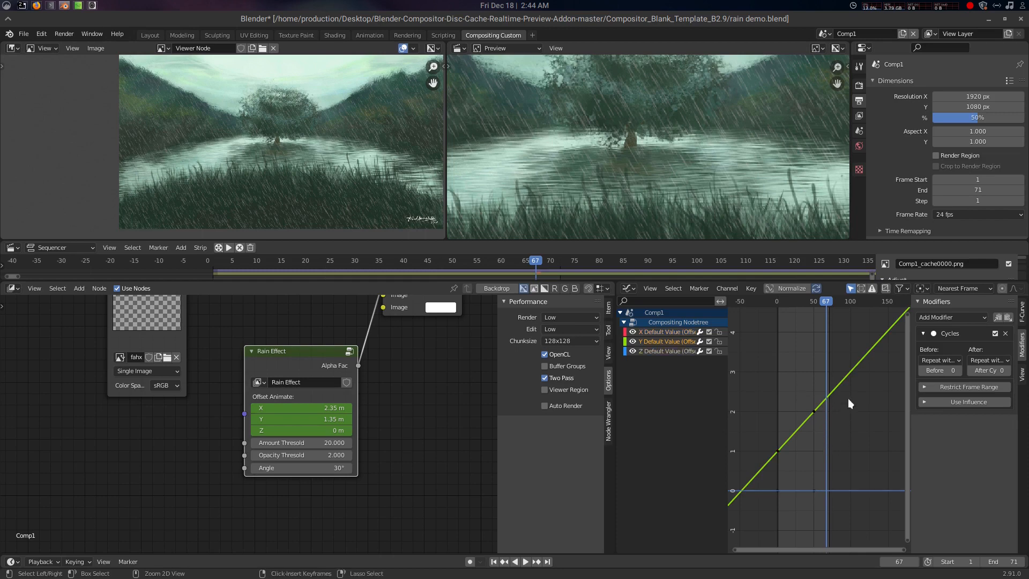
{"action": "left_click", "coordinate": [814, 412]}
{"action": "key", "text": "g"}
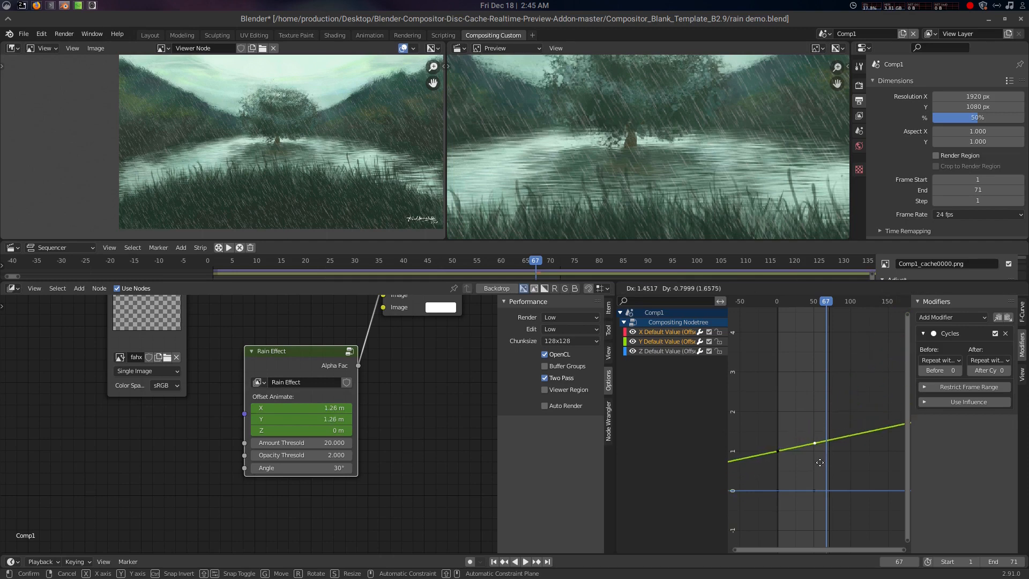
{"action": "key", "text": "y"}
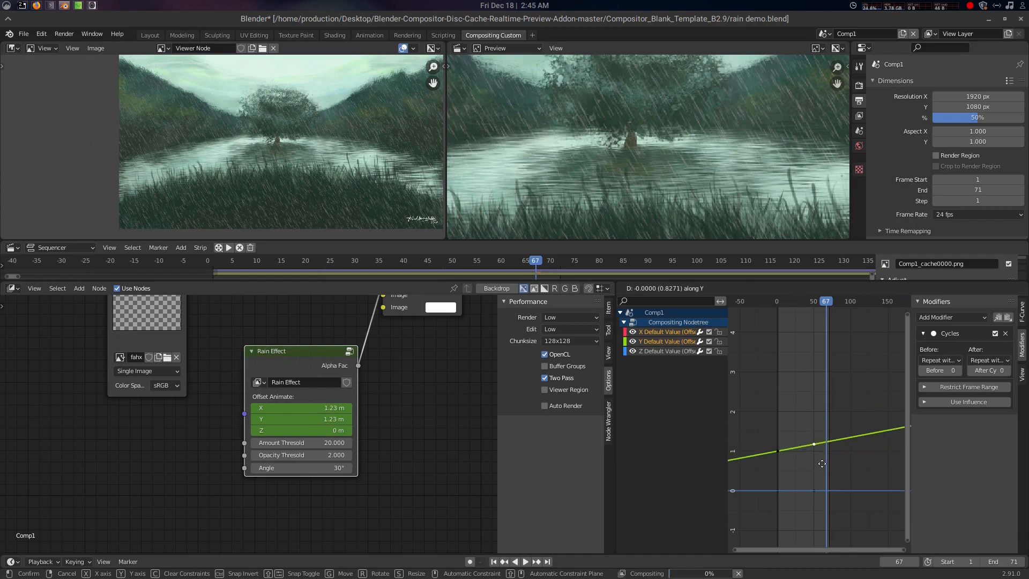
{"action": "left_click", "coordinate": [821, 463]}
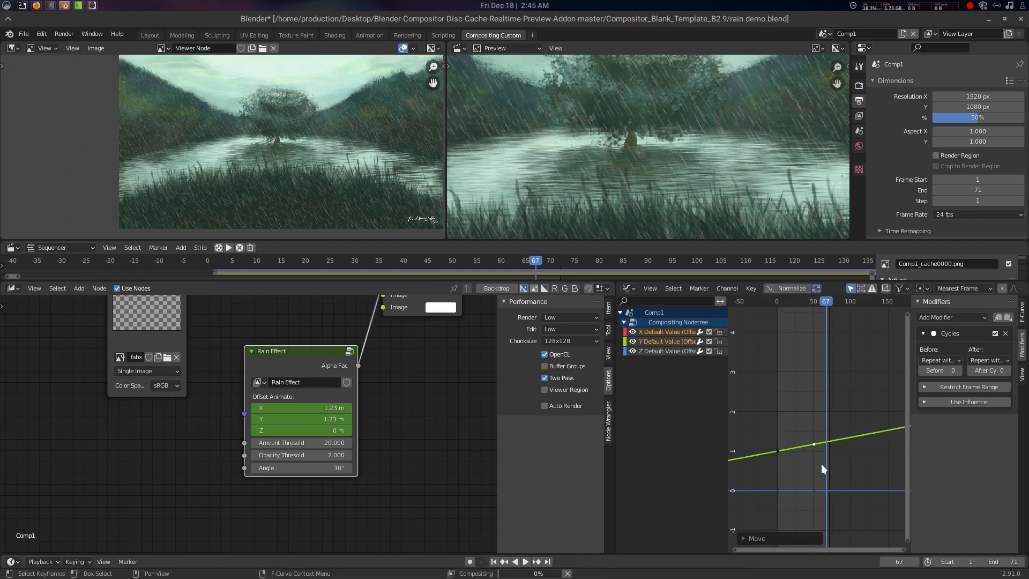
Play the slowed rain animation, then replay it from around frame 50 and stop it
{"action": "key", "text": "space"}
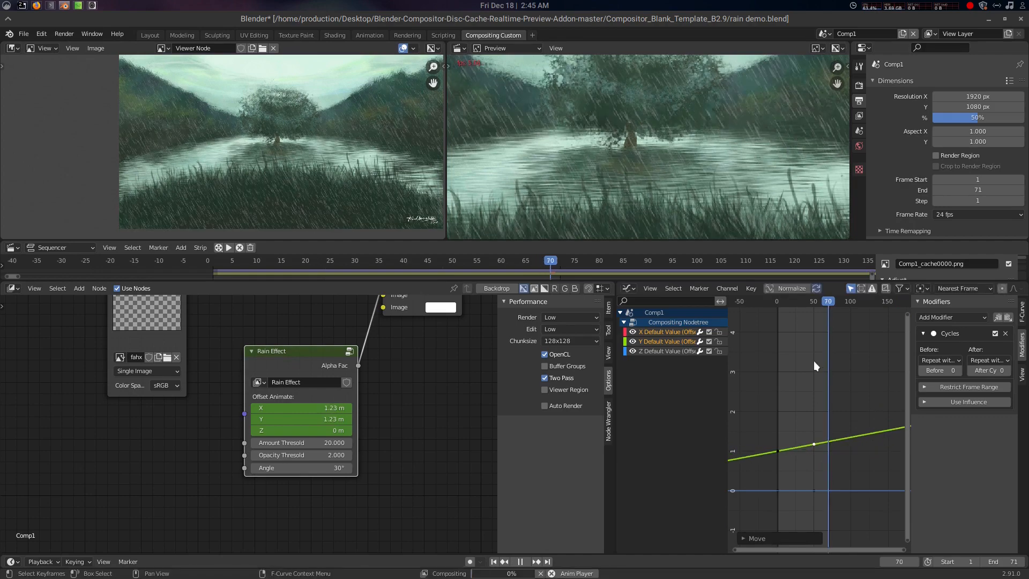
{"action": "key", "text": "space"}
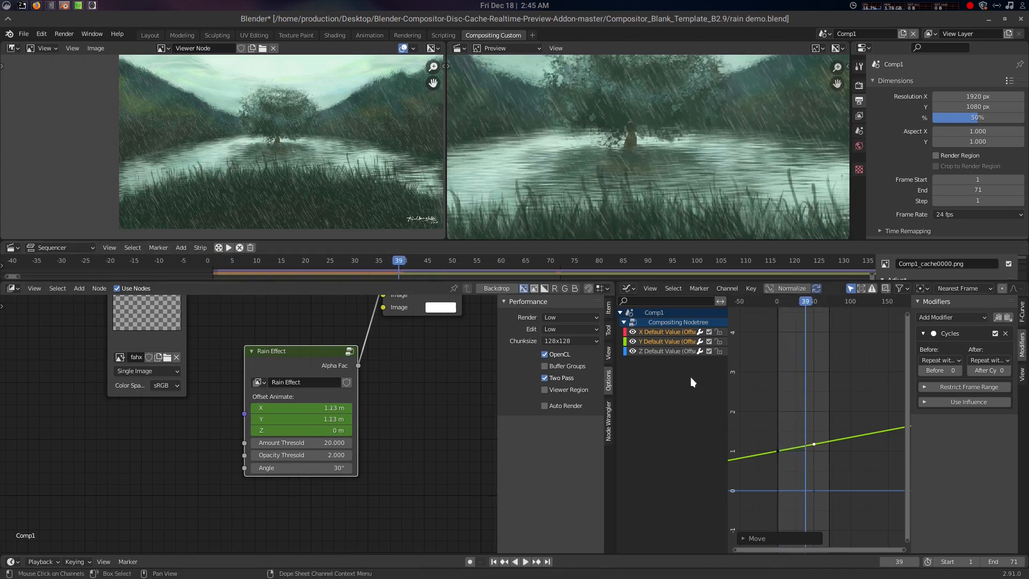
{"action": "left_click", "coordinate": [811, 303]}
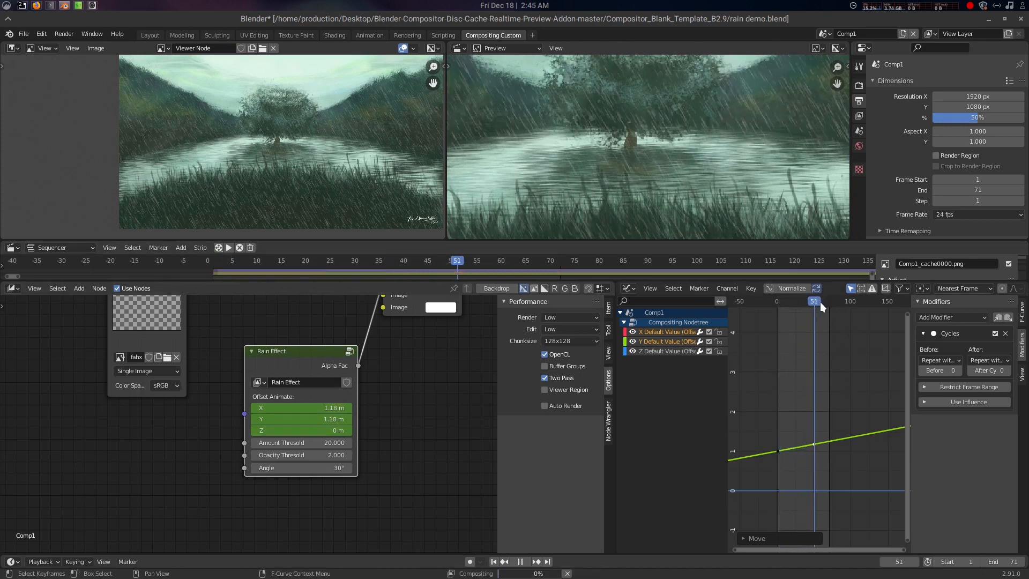
{"action": "key", "text": "space"}
{"action": "key", "text": "space"}
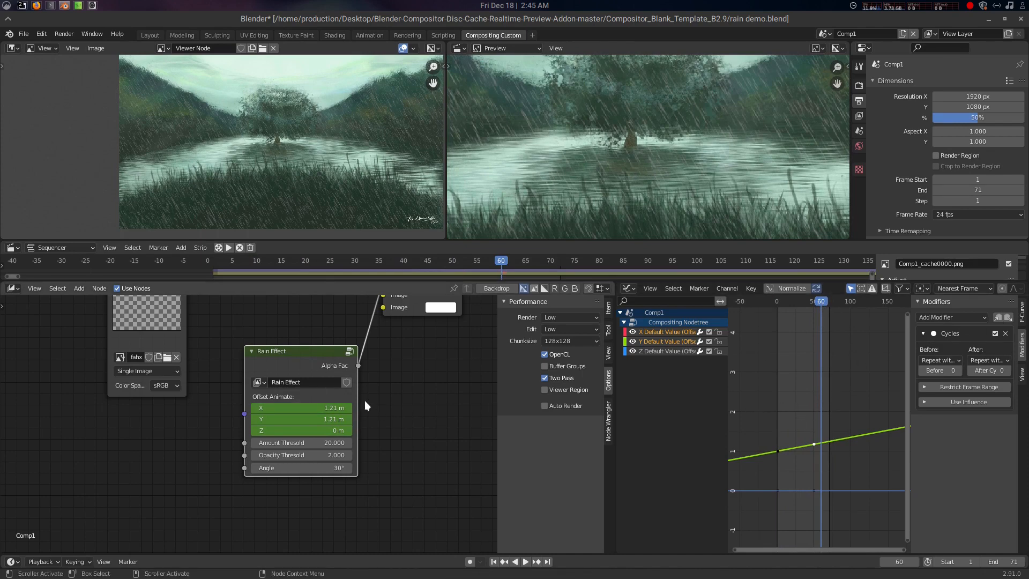
{"action": "scroll", "coordinate": [370, 404], "scroll_direction": "down", "scroll_amount": 1}
{"action": "middle_click_drag", "start_coordinate": [388, 407], "coordinate": [375, 452]}
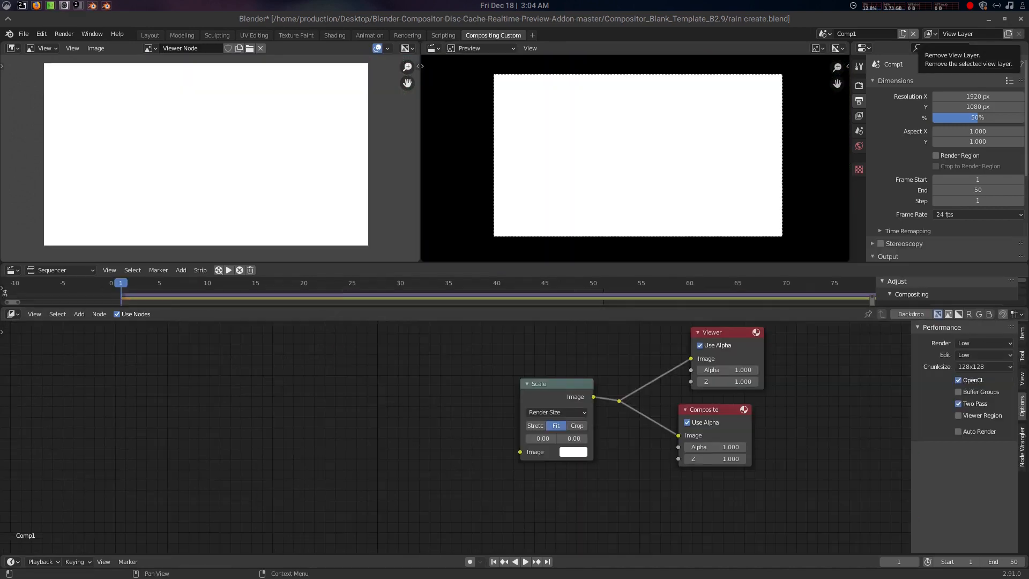
{"action": "scroll", "coordinate": [481, 378], "scroll_direction": "up", "scroll_amount": 1}
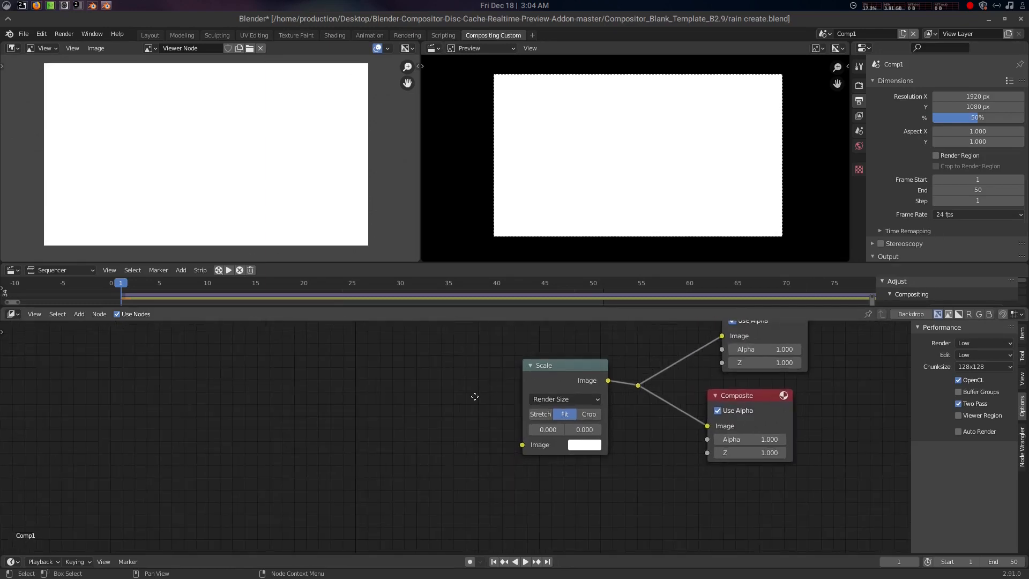
Split the compositor area in two and make the new area a Texture Node Editor set to Brush textures
{"action": "scroll", "coordinate": [475, 396], "scroll_direction": "down", "scroll_amount": 3}
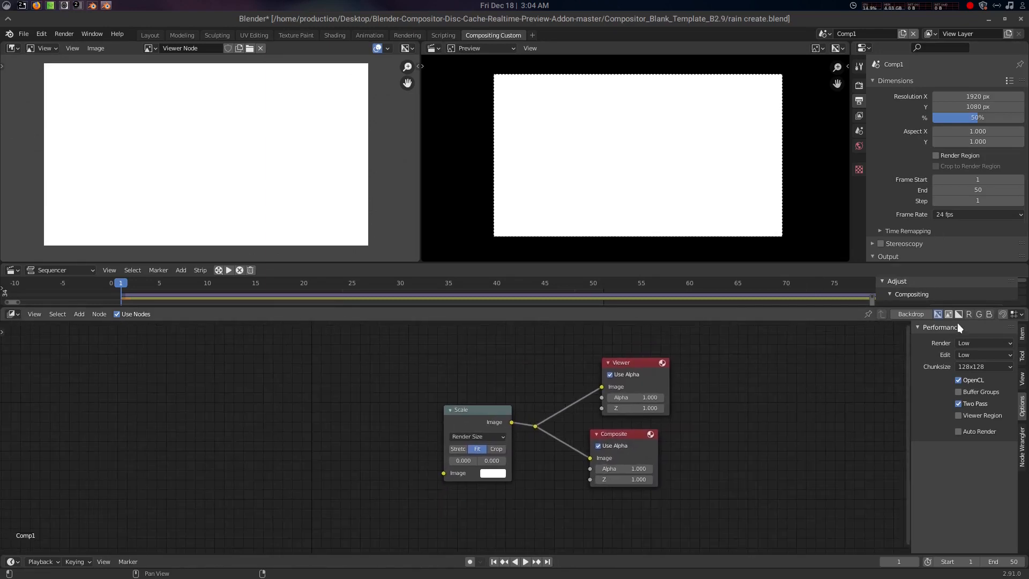
{"action": "left_click_drag", "start_coordinate": [1023, 308], "coordinate": [524, 319]}
{"action": "left_click", "coordinate": [535, 314]}
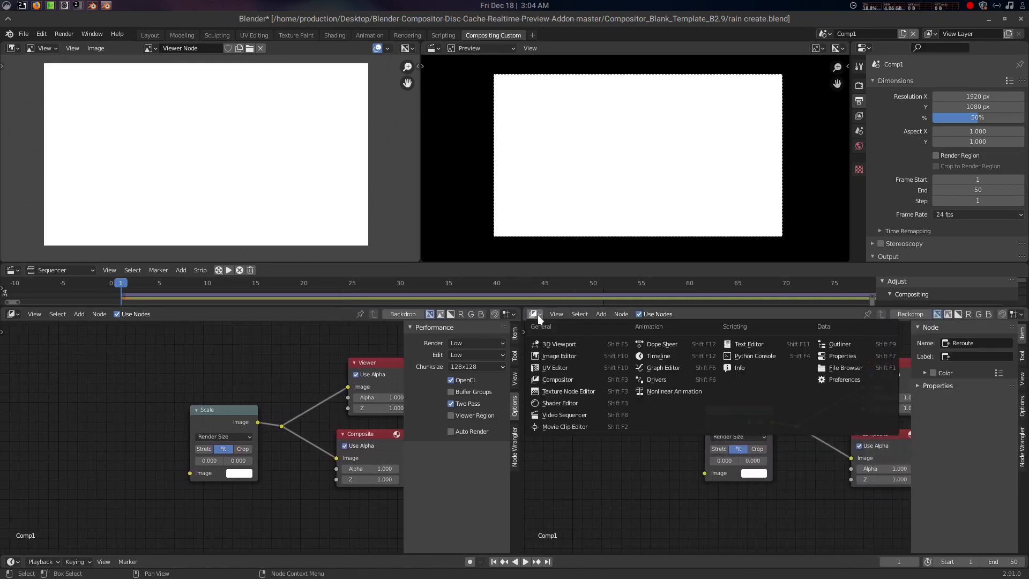
{"action": "left_click", "coordinate": [583, 392]}
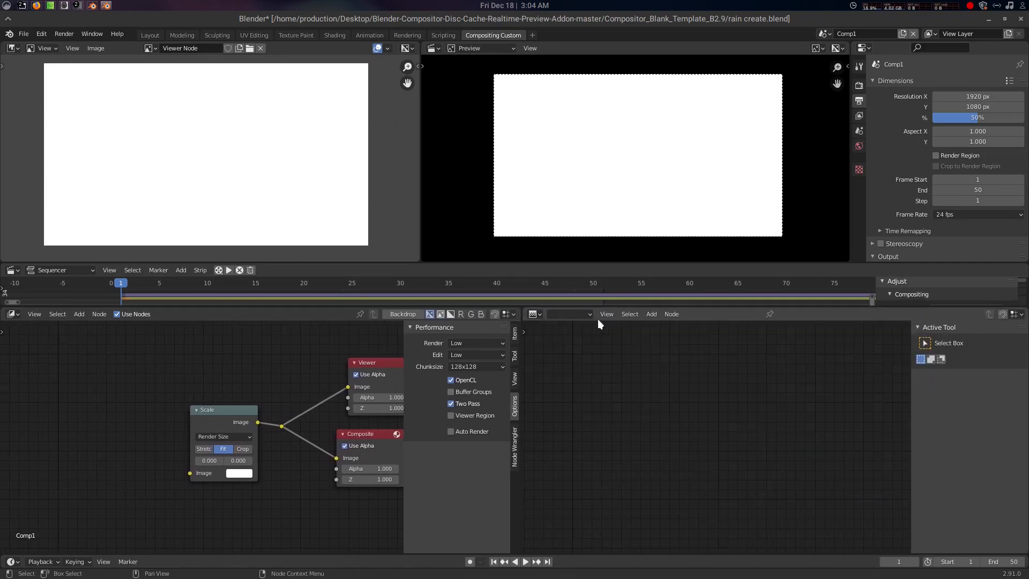
{"action": "left_click", "coordinate": [581, 314]}
{"action": "left_click", "coordinate": [581, 337]}
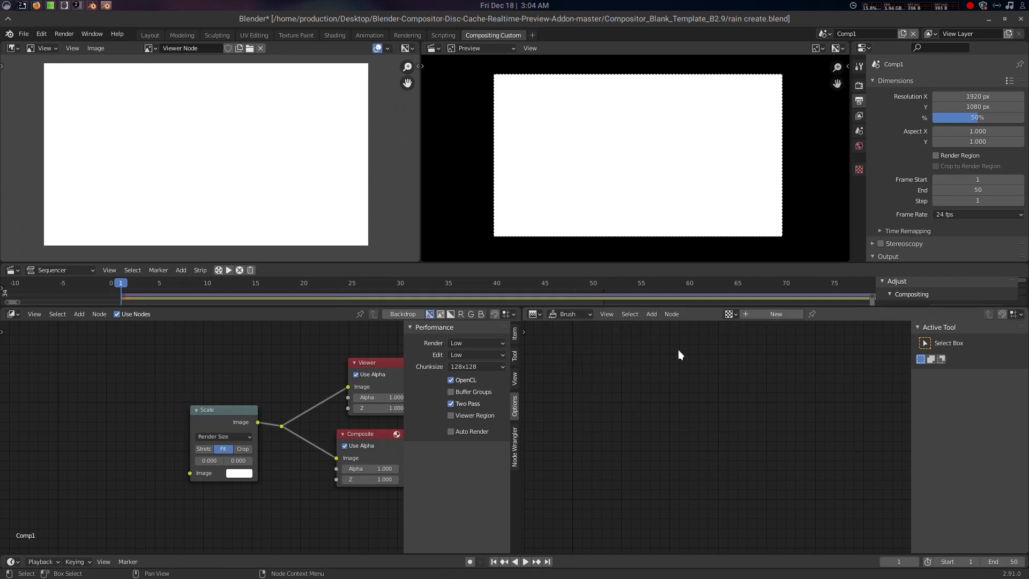
Create a new brush texture named rain and enable nodes for it
{"action": "left_click", "coordinate": [765, 316]}
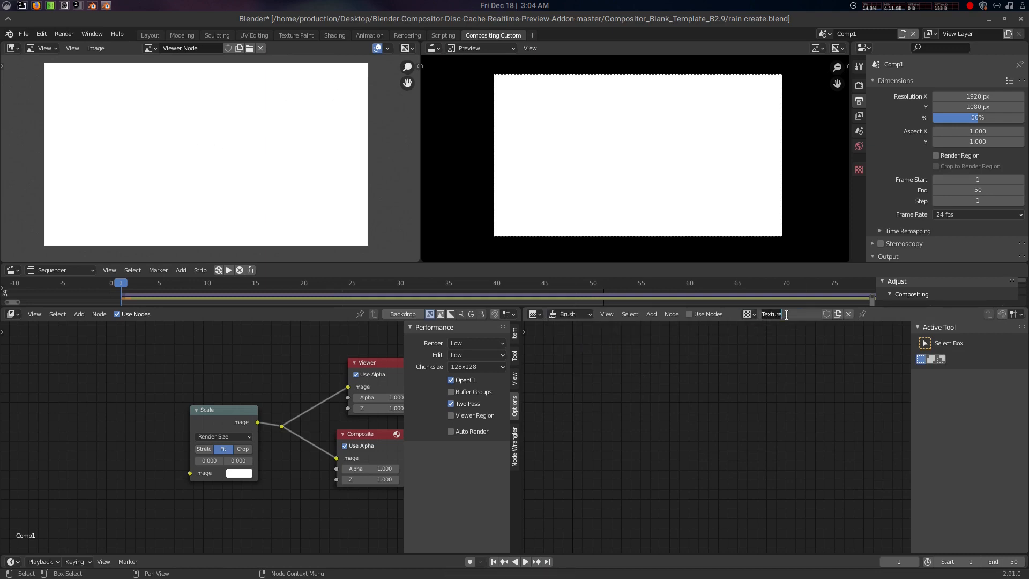
{"action": "type", "text": "rain"}
{"action": "key", "text": "Return"}
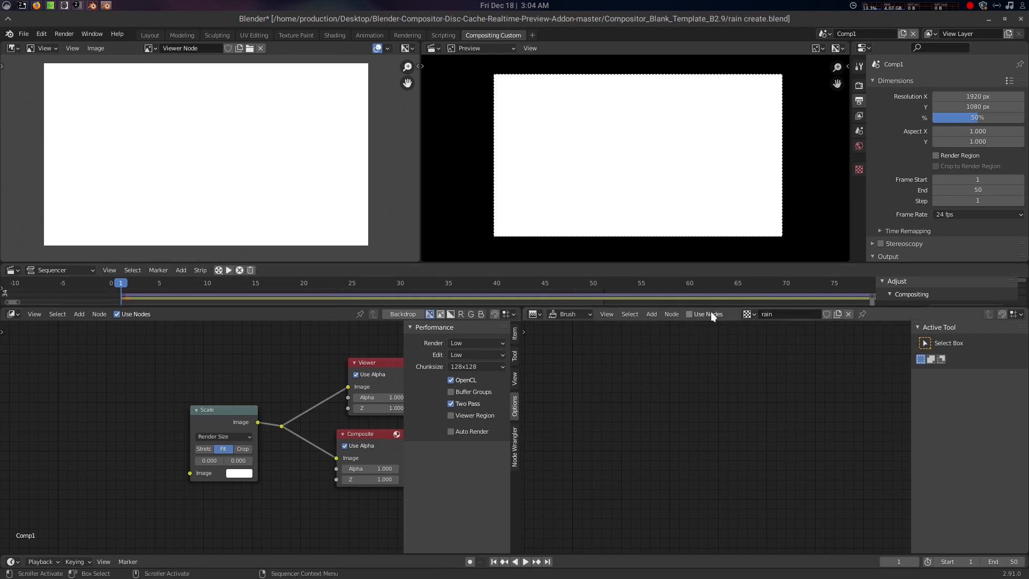
{"action": "left_click", "coordinate": [689, 314]}
{"action": "middle_click_drag", "start_coordinate": [709, 404], "coordinate": [770, 361]}
{"action": "left_click", "coordinate": [746, 429]}
{"action": "middle_click_drag", "start_coordinate": [748, 430], "coordinate": [758, 390]}
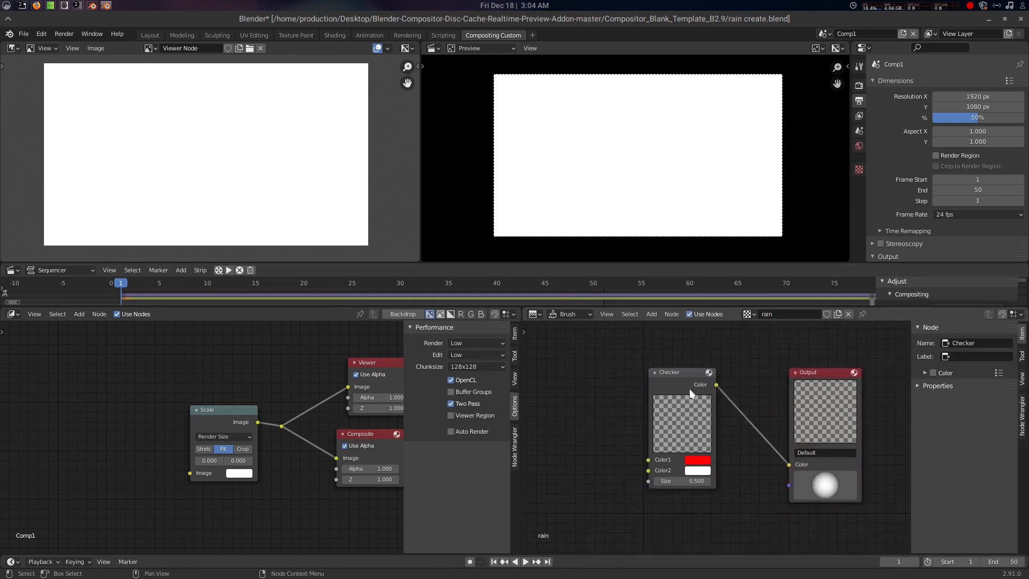
Delete the Checker node from the rain texture and add a Distorted Noise node in its place
{"action": "left_click_drag", "start_coordinate": [677, 380], "coordinate": [652, 403]}
{"action": "key", "text": "x"}
{"action": "key", "text": "shift+a"}
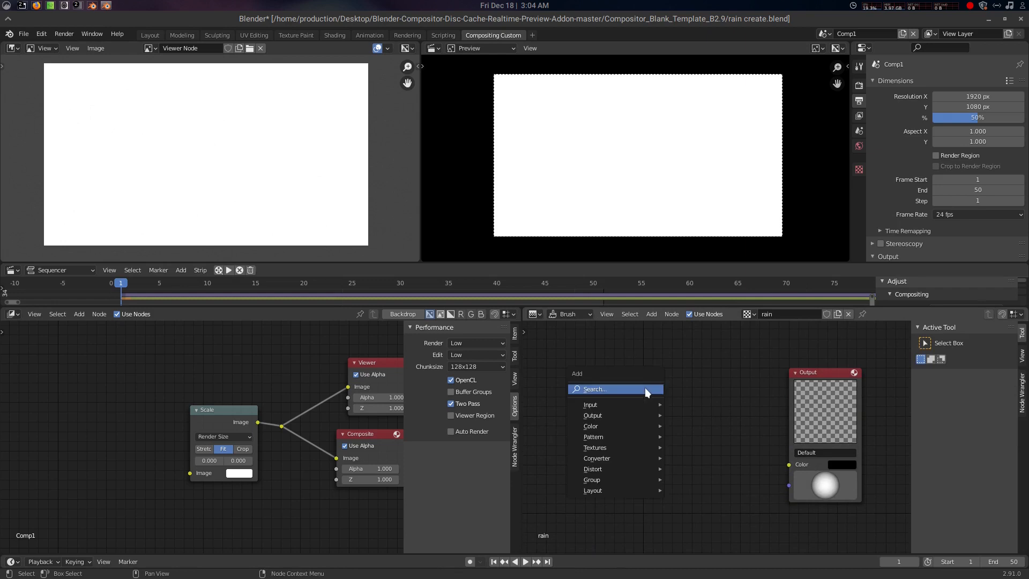
{"action": "left_click", "coordinate": [645, 387]}
{"action": "type", "text": "dis"}
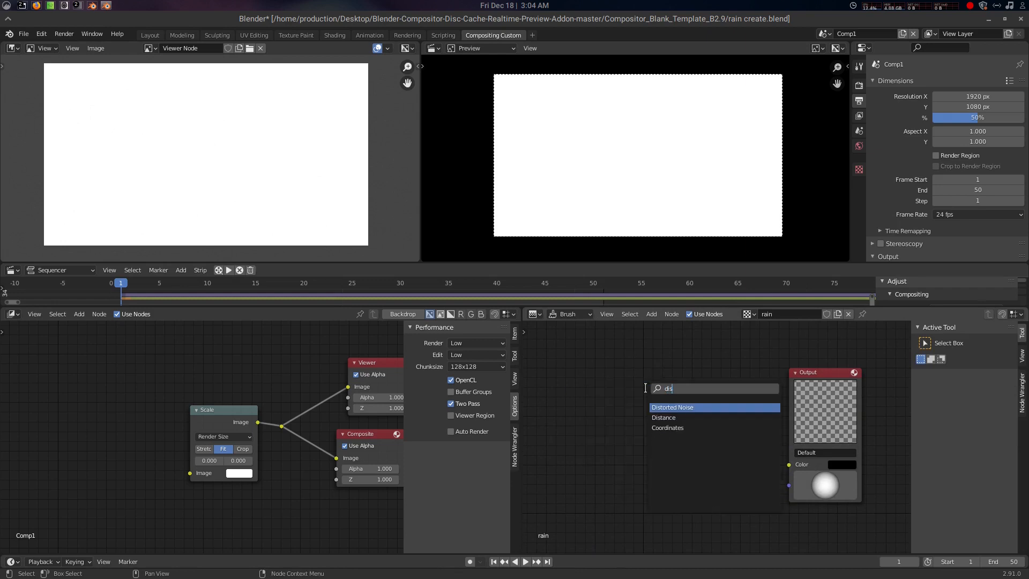
{"action": "key", "text": "Return"}
{"action": "left_click", "coordinate": [692, 378]}
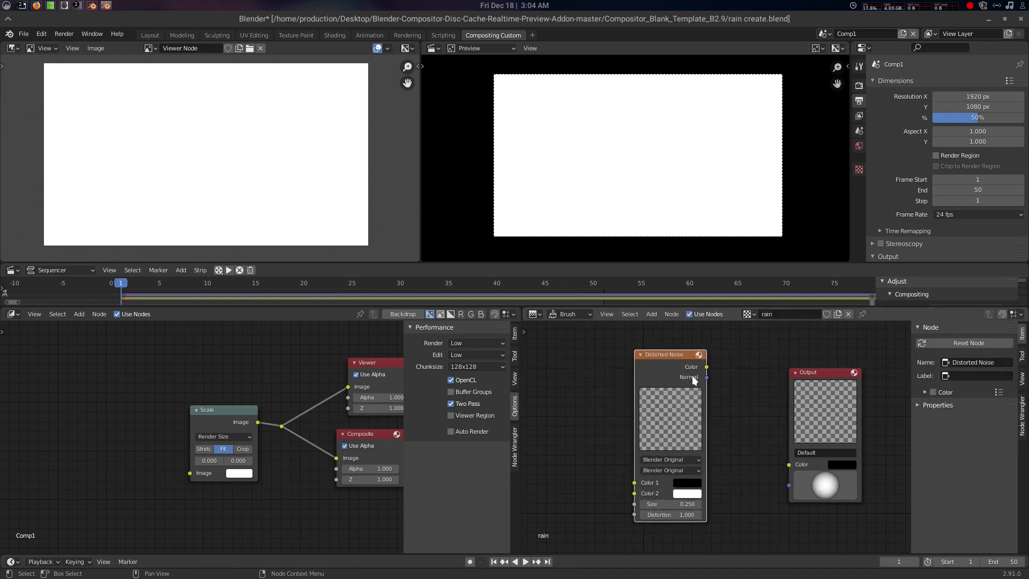
Add a Texture node before the Scale node in the compositor and assign the rain texture to it
{"action": "key", "text": "shift+a"}
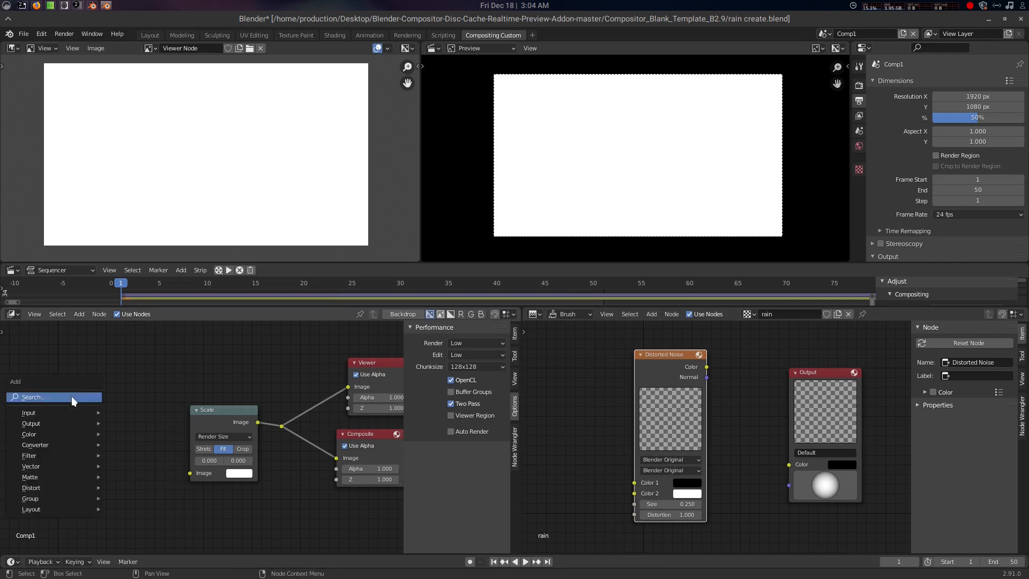
{"action": "left_click", "coordinate": [72, 397]}
{"action": "type", "text": "te"}
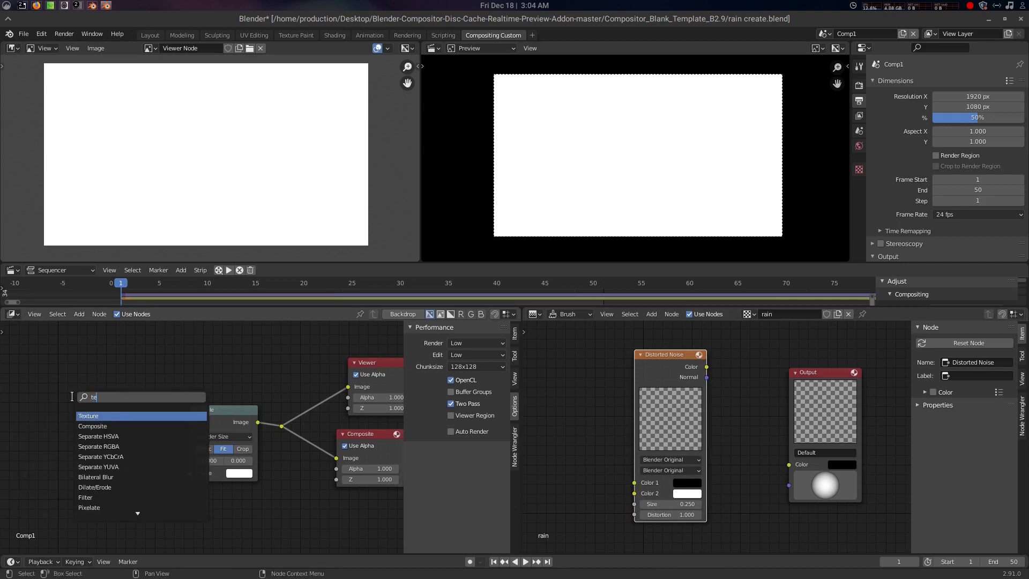
{"action": "key", "text": "Return"}
{"action": "left_click", "coordinate": [96, 454]}
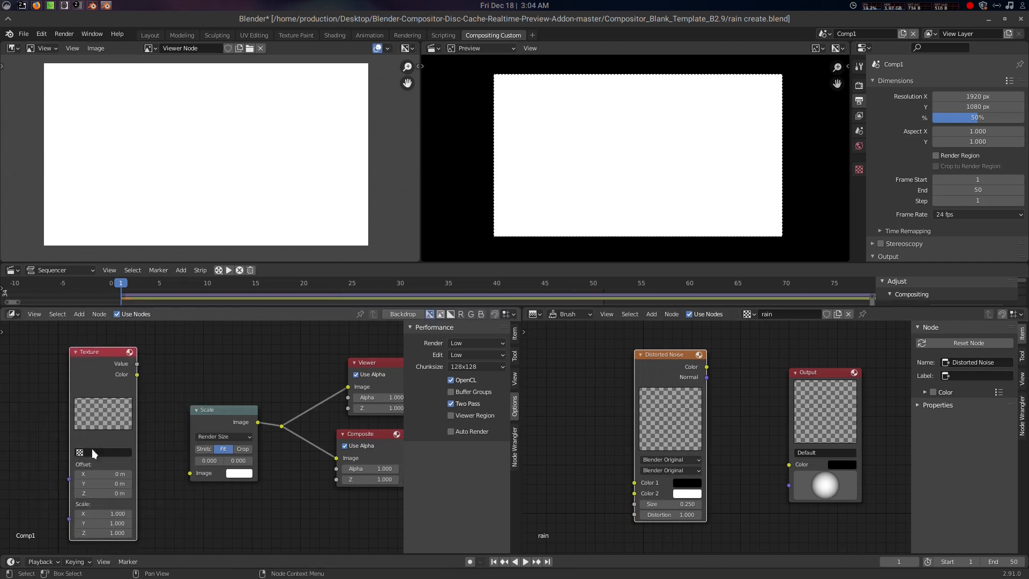
{"action": "left_click", "coordinate": [101, 453]}
{"action": "left_click", "coordinate": [107, 470]}
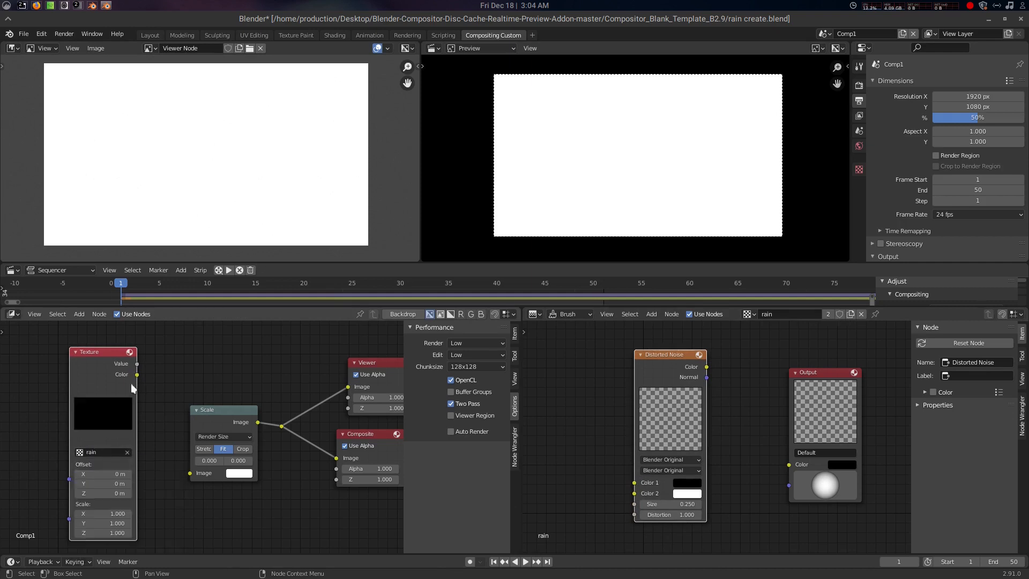
Send the Texture node's Color to the Viewer, connect Distorted Noise Color to the texture Output, and go to frame 4
{"action": "left_click", "coordinate": [117, 356], "text": "ctrl+shift"}
{"action": "left_click", "coordinate": [117, 356], "text": "ctrl+shift"}
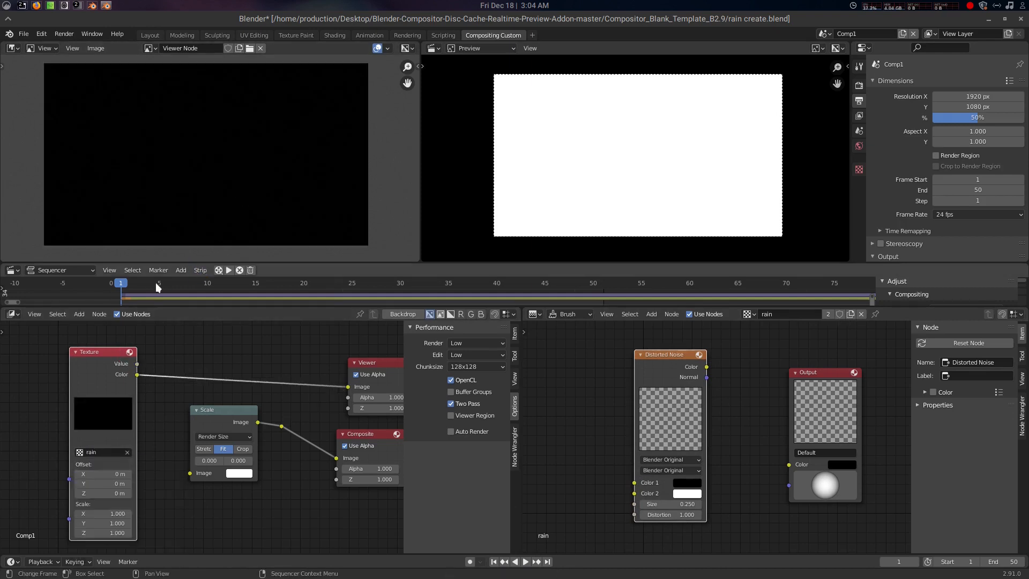
{"action": "key", "text": "space"}
{"action": "key", "text": "space"}
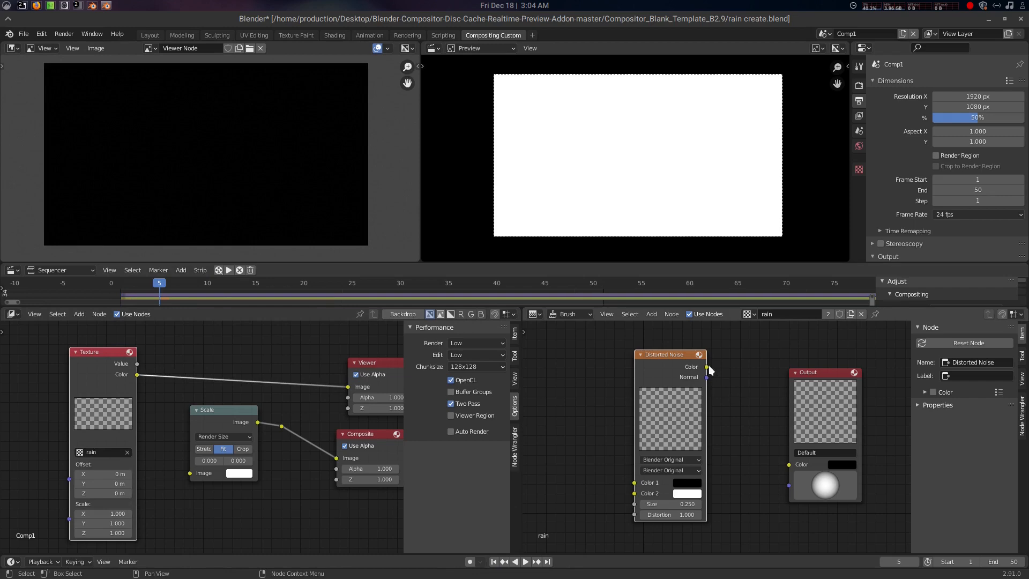
{"action": "left_click_drag", "start_coordinate": [707, 367], "coordinate": [790, 464]}
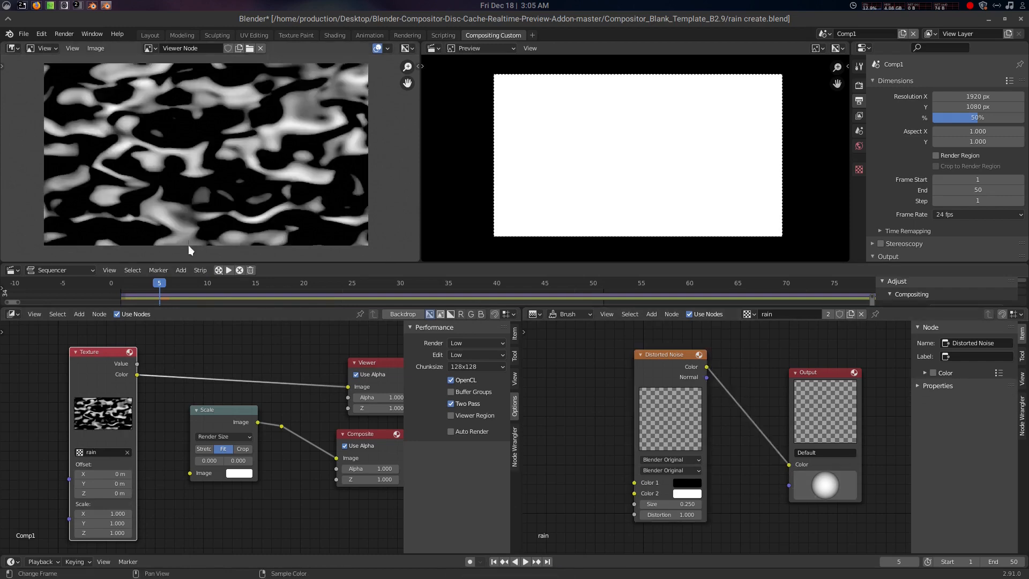
{"action": "left_click", "coordinate": [148, 284]}
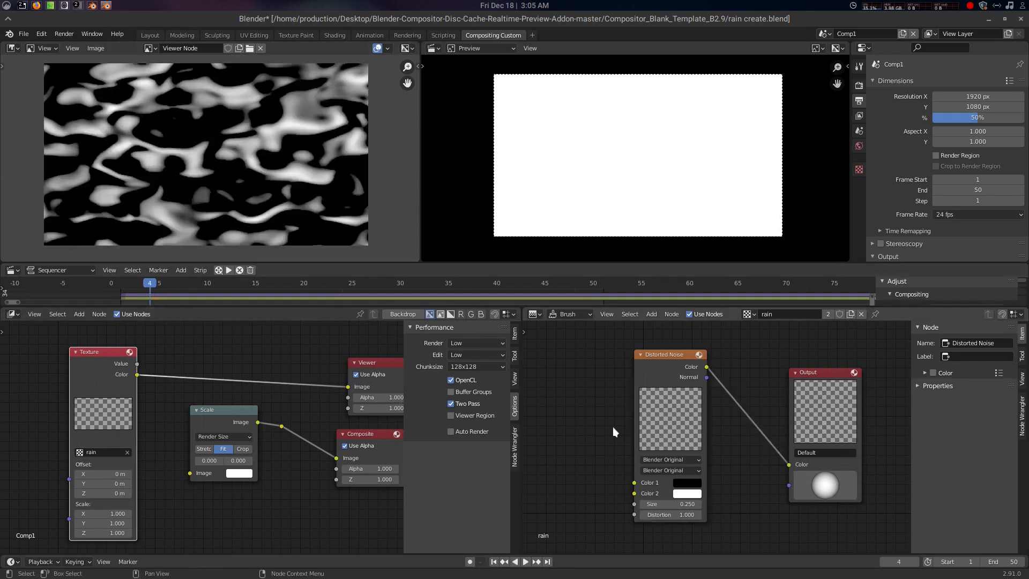
Set the Distorted Noise node's noise basis to Improved Perlin and its noise distortion to Voronoi F2-F1
{"action": "middle_click_drag", "start_coordinate": [622, 427], "coordinate": [638, 400]}
{"action": "scroll", "coordinate": [641, 415], "scroll_direction": "up", "scroll_amount": 2}
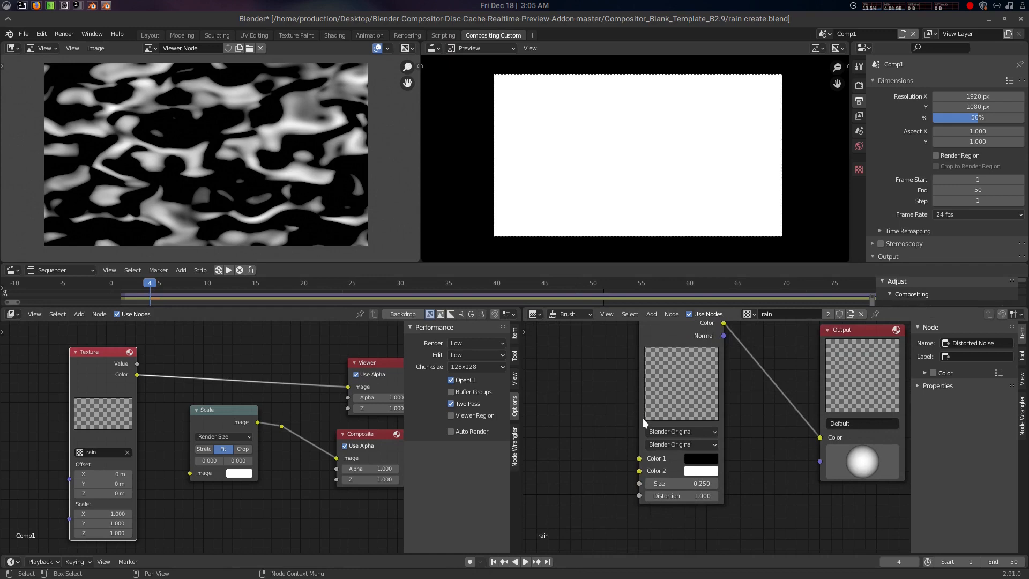
{"action": "left_click", "coordinate": [693, 432]}
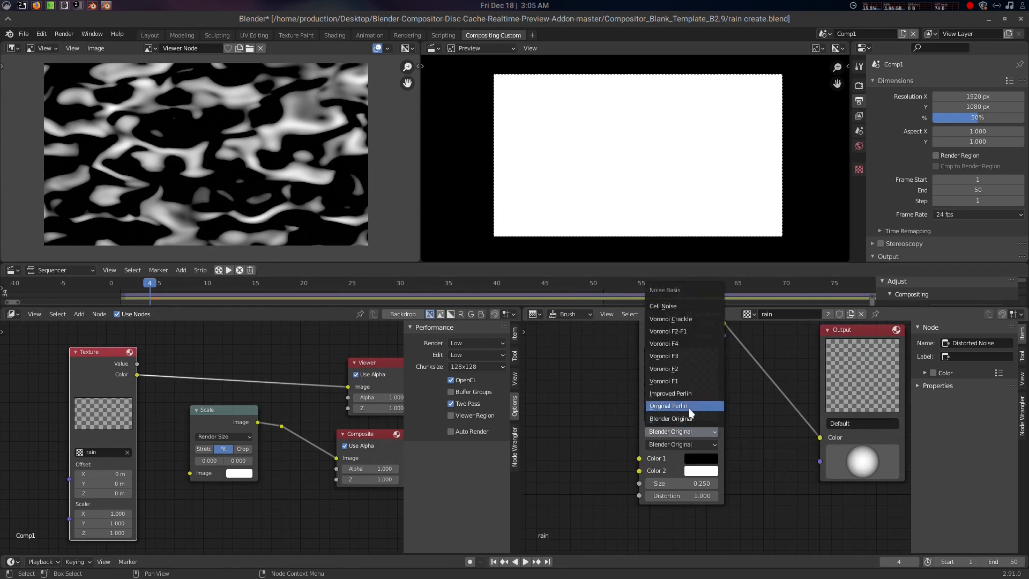
{"action": "left_click", "coordinate": [691, 393]}
{"action": "left_click", "coordinate": [691, 444]}
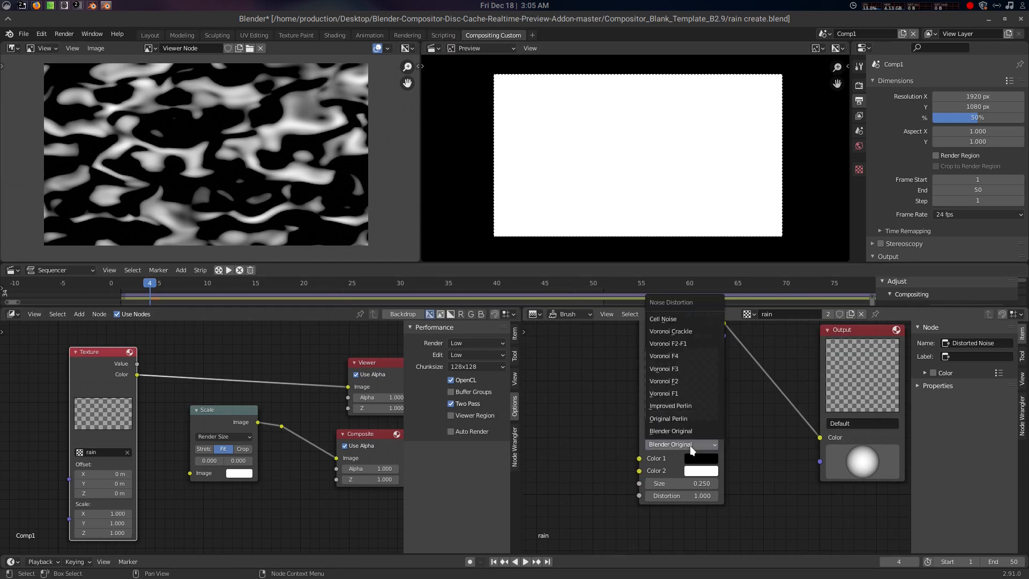
{"action": "left_click", "coordinate": [695, 343]}
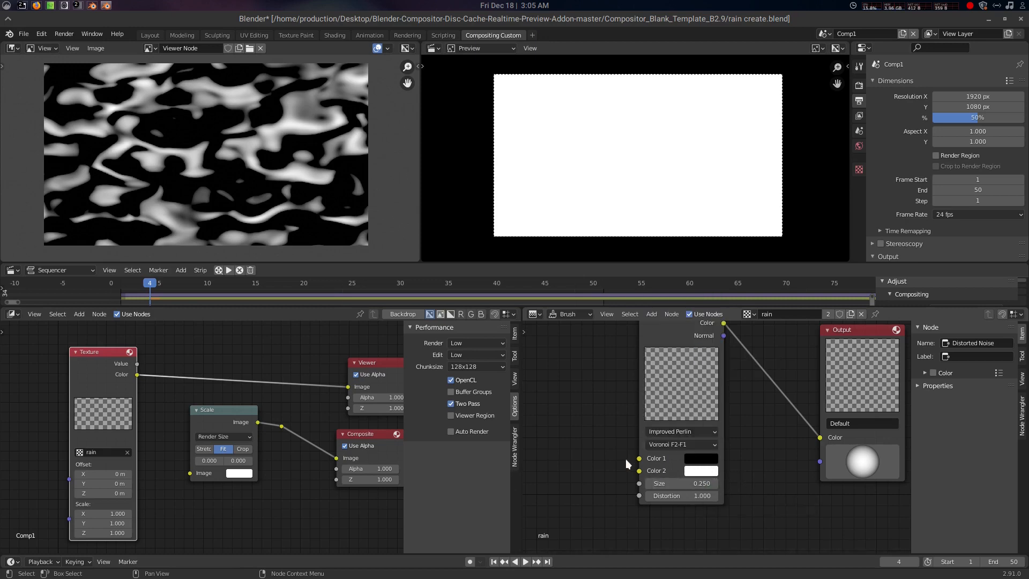
Add a Math node before the Distorted Noise node in the rain texture
{"action": "middle_click_drag", "start_coordinate": [597, 436], "coordinate": [622, 431]}
{"action": "key", "text": "shift+a"}
{"action": "left_click", "coordinate": [605, 413]}
{"action": "type", "text": "math"}
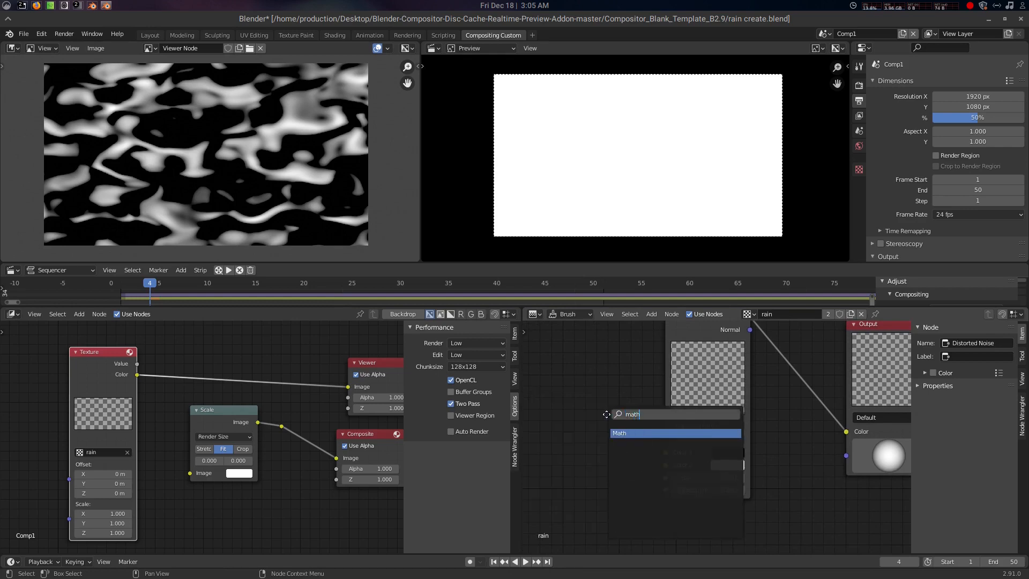
{"action": "key", "text": "Return"}
{"action": "left_click", "coordinate": [545, 415]}
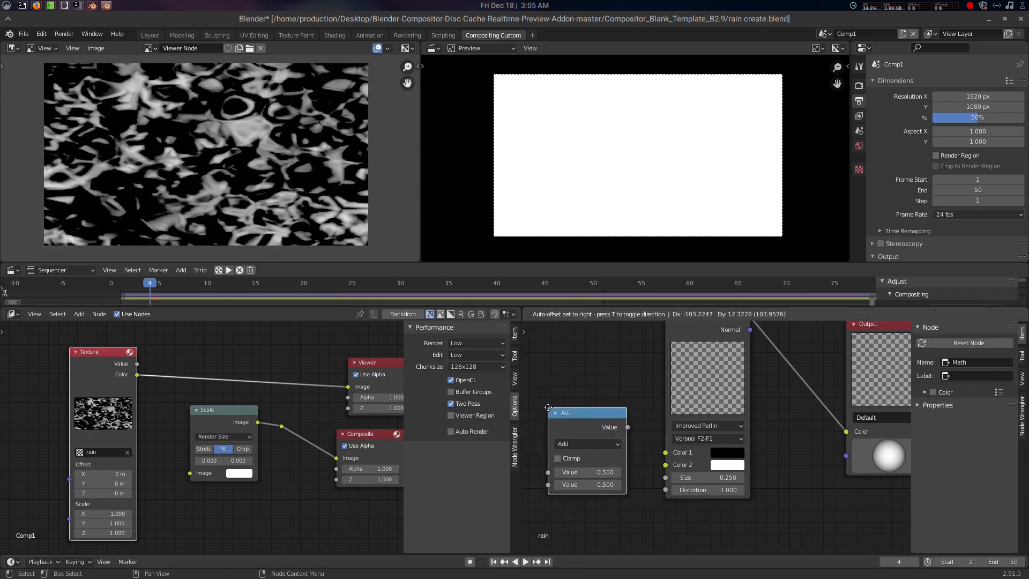
Hide the sidebars of both node editors and change the Math node's operation to Multiply
{"action": "key", "text": "n"}
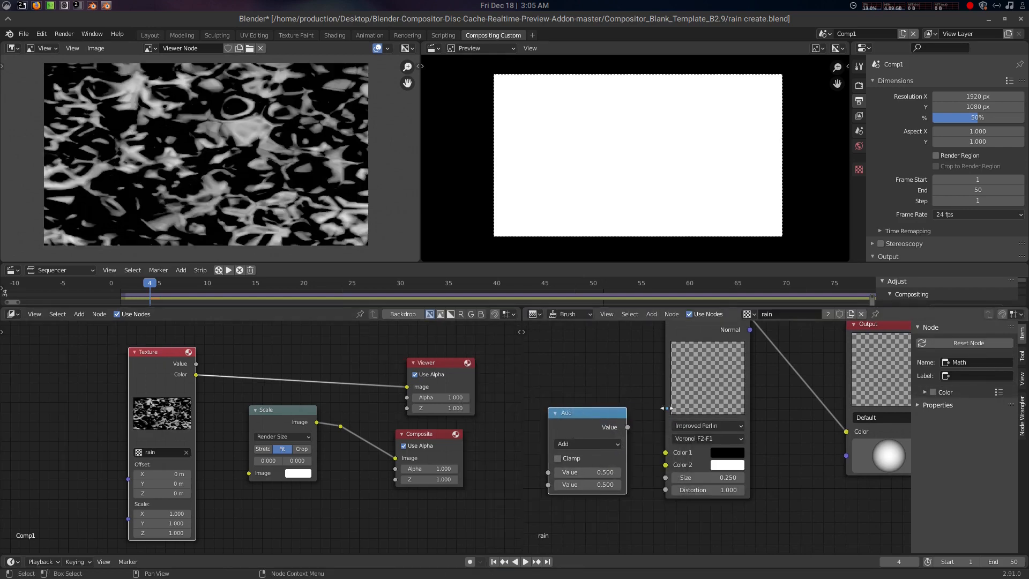
{"action": "key", "text": "n"}
{"action": "middle_click_drag", "start_coordinate": [783, 455], "coordinate": [792, 433]}
{"action": "scroll", "coordinate": [775, 435], "scroll_direction": "up", "scroll_amount": 1}
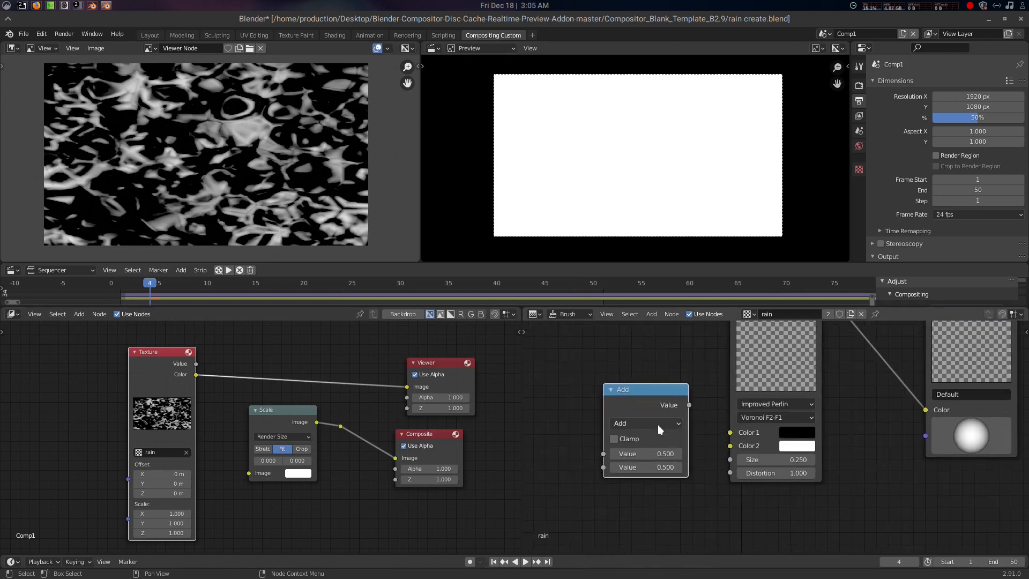
{"action": "middle_click_drag", "start_coordinate": [665, 419], "coordinate": [676, 432]}
{"action": "left_click_drag", "start_coordinate": [661, 413], "coordinate": [647, 406]}
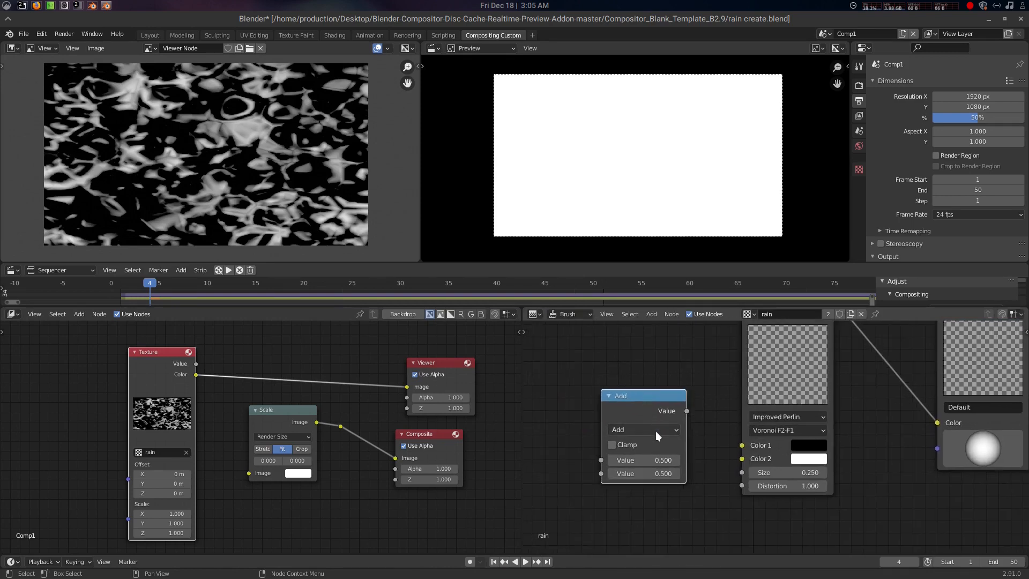
{"action": "left_click", "coordinate": [654, 431]}
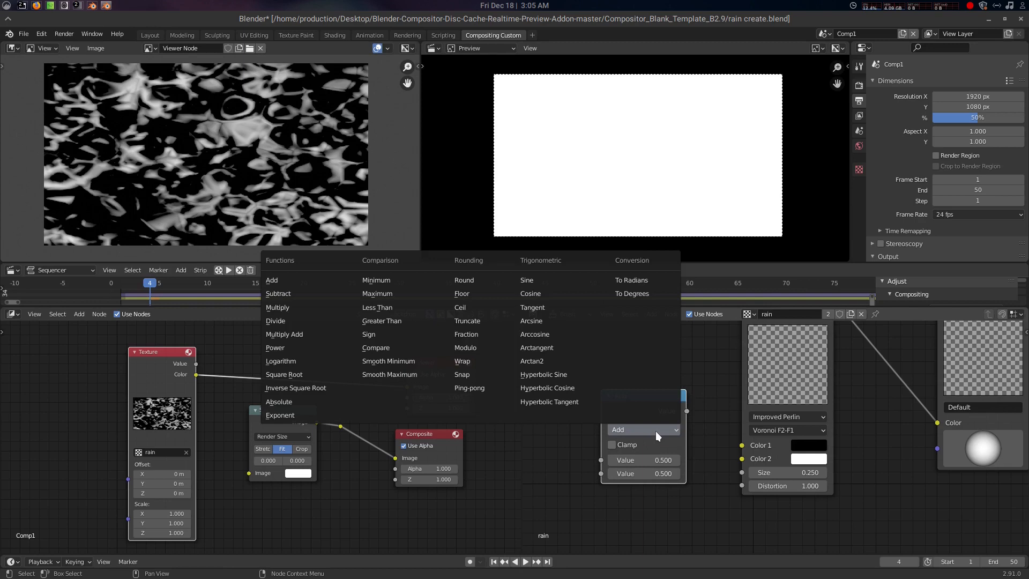
{"action": "left_click", "coordinate": [301, 309]}
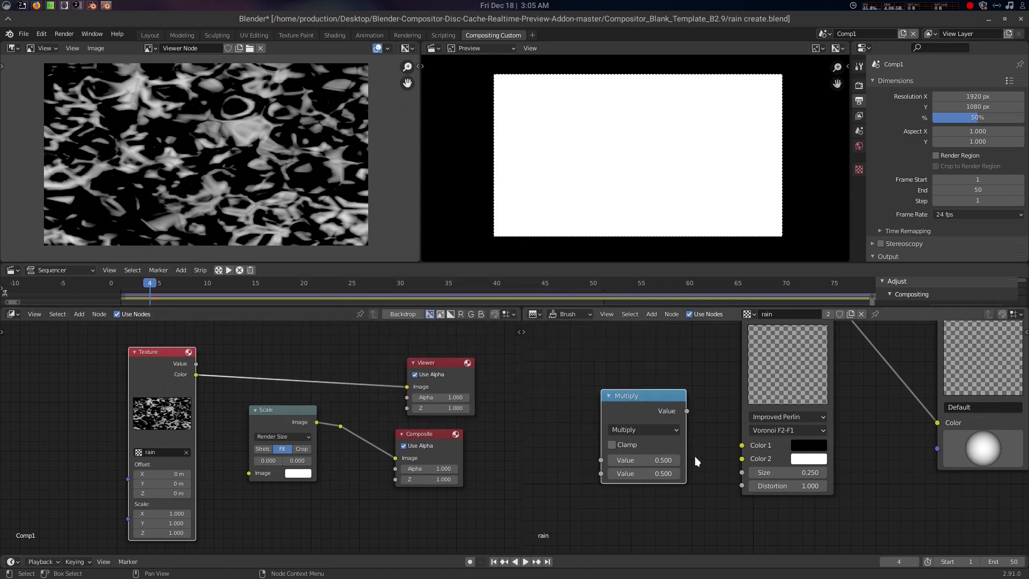
Set the Multiply node's values to 10 and 0.01 and connect its output to the Distorted Noise Size input
{"action": "double_click", "coordinate": [665, 473]}
{"action": "key", "text": "BackSpace"}
{"action": "key", "text": "Return"}
{"action": "left_click_drag", "start_coordinate": [687, 411], "coordinate": [699, 424]}
{"action": "left_click_drag", "start_coordinate": [720, 470], "coordinate": [741, 473]}
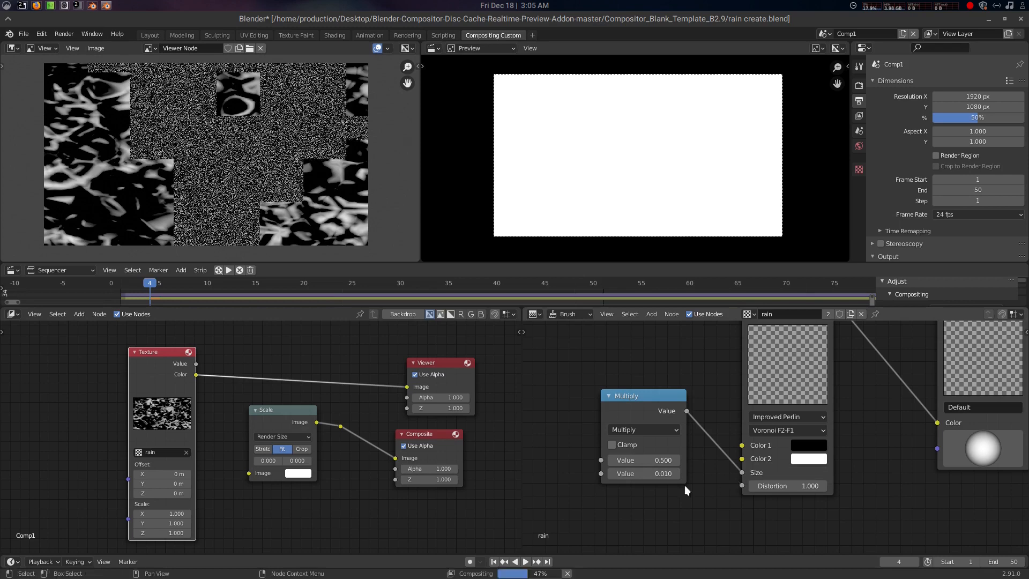
{"action": "left_click", "coordinate": [666, 460]}
{"action": "type", "text": "10"}
{"action": "key", "text": "Return"}
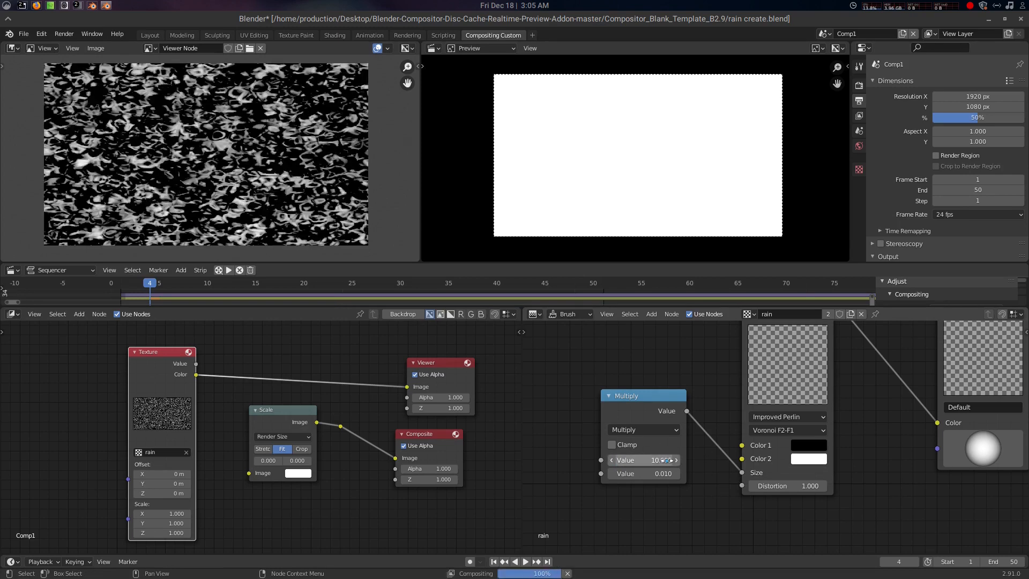
Set the X scale of the rain Texture node in the compositor to 100
{"action": "middle_click_drag", "start_coordinate": [670, 376], "coordinate": [684, 393]}
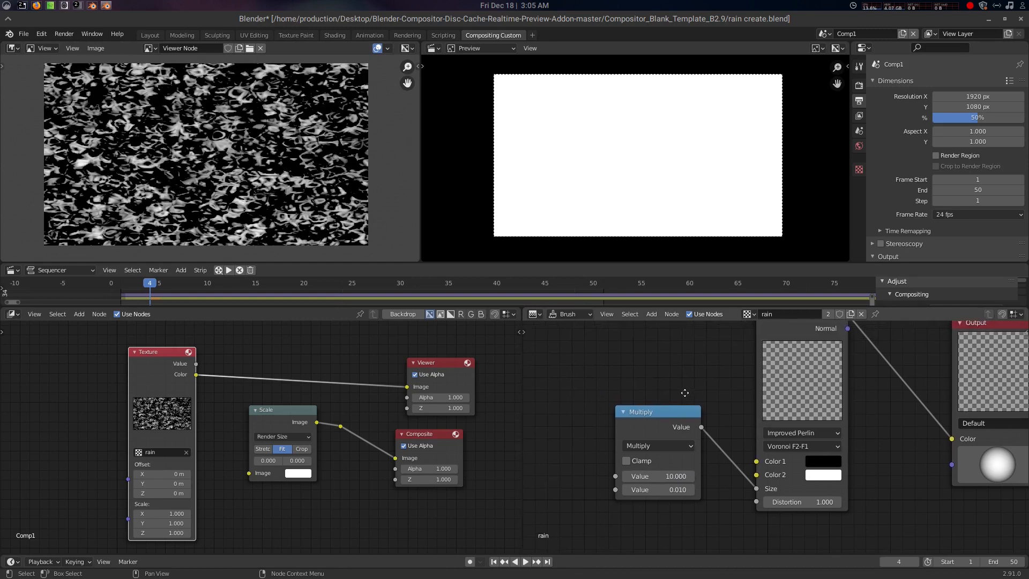
{"action": "scroll", "coordinate": [305, 433], "scroll_direction": "down", "scroll_amount": 1}
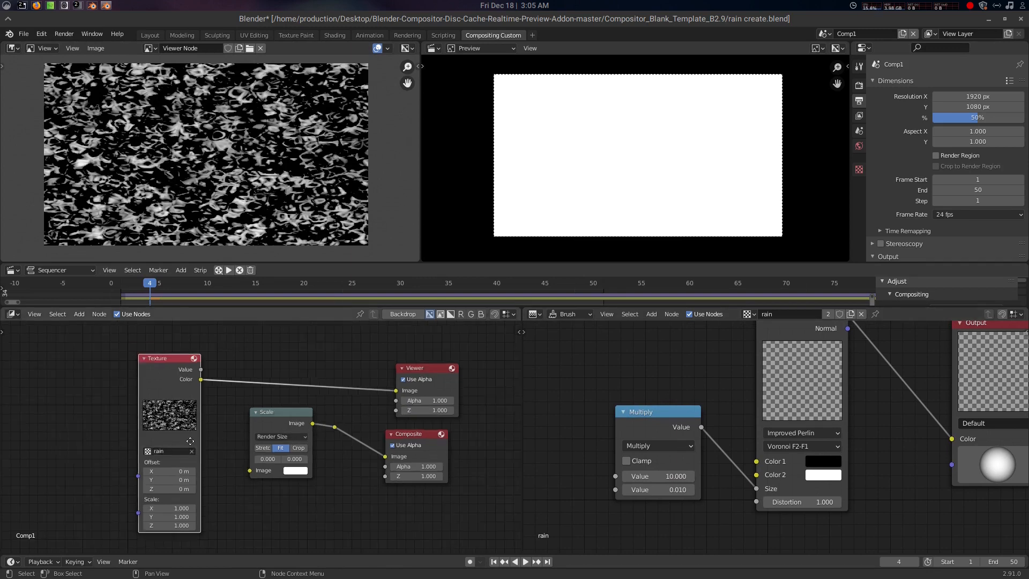
{"action": "middle_click_drag", "start_coordinate": [153, 451], "coordinate": [247, 407]}
{"action": "scroll", "coordinate": [280, 421], "scroll_direction": "up", "scroll_amount": 3}
{"action": "scroll", "coordinate": [279, 421], "scroll_direction": "up", "scroll_amount": 2}
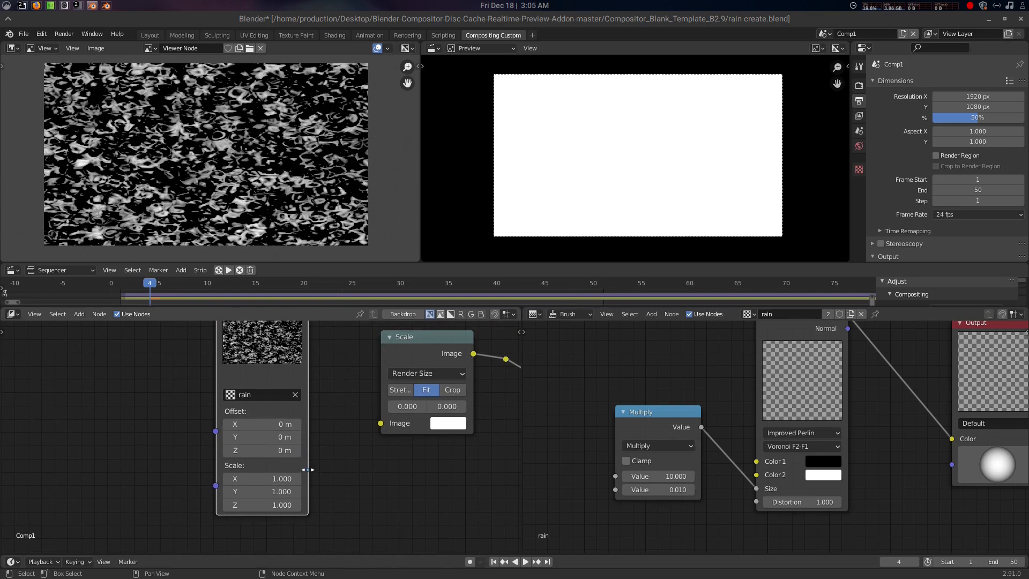
{"action": "middle_click_drag", "start_coordinate": [320, 476], "coordinate": [325, 461]}
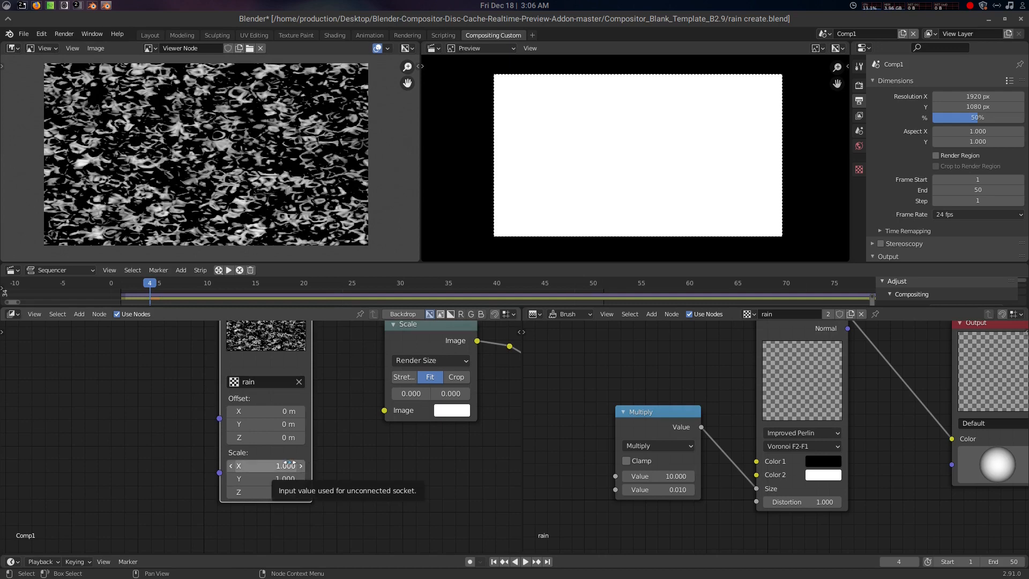
{"action": "left_click", "coordinate": [290, 465]}
{"action": "type", "text": "1"}
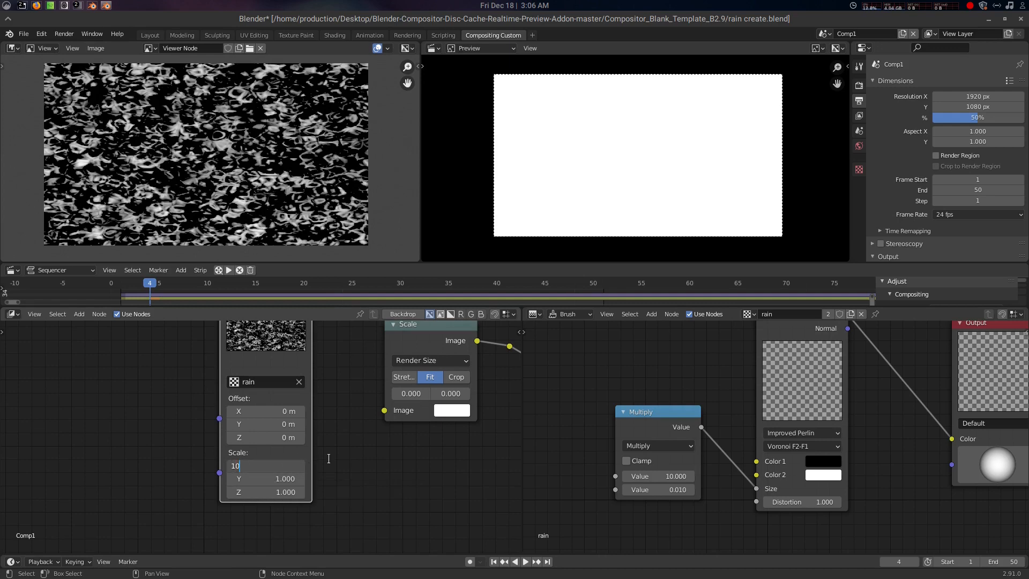
{"action": "key", "text": "Tab"}
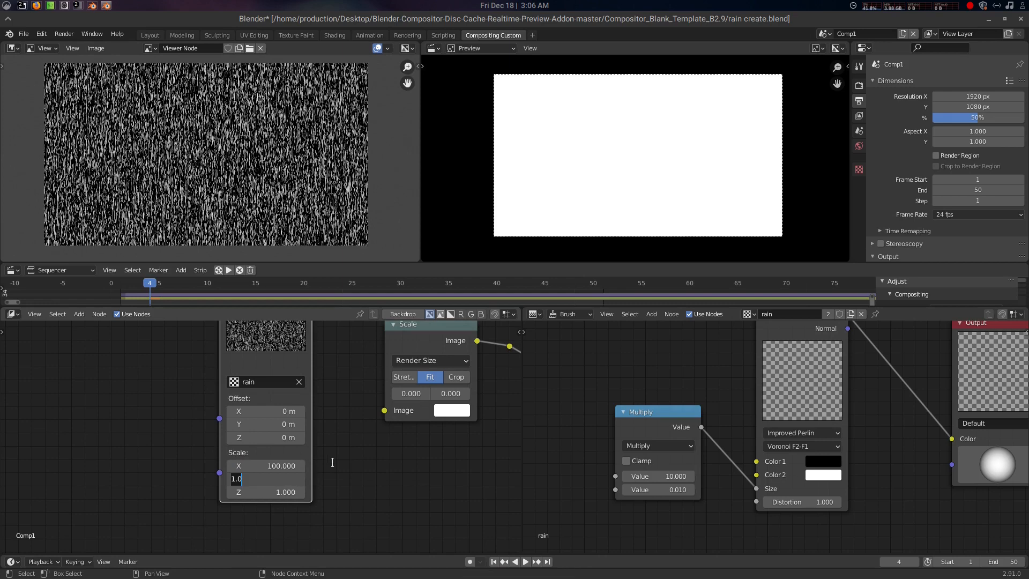
Set both the Y scale and the Z scale of the rain Texture node to 0.1
{"action": "key", "text": "BackSpace"}
{"action": "type", "text": ".1"}
{"action": "key", "text": "Return"}
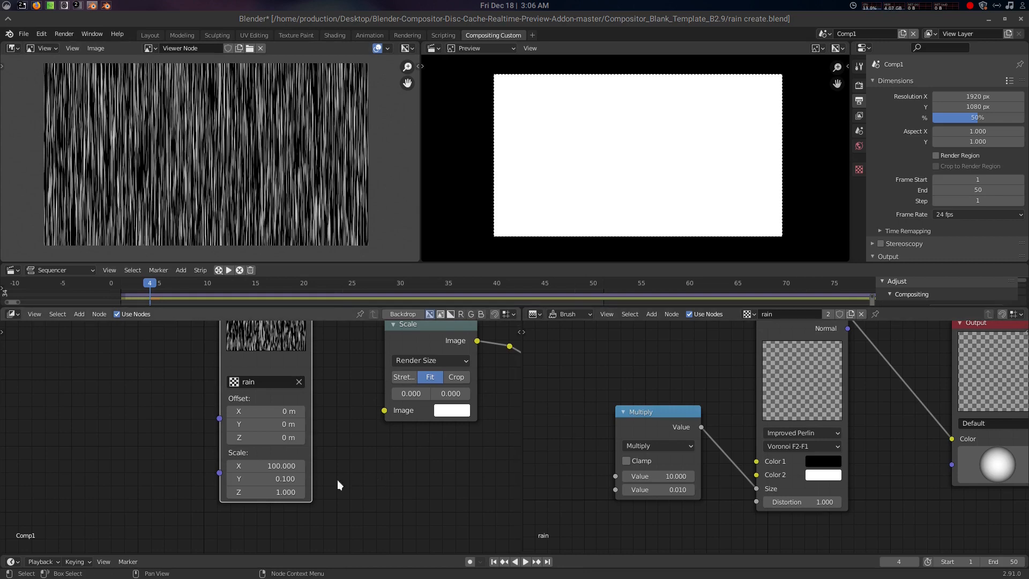
{"action": "left_click", "coordinate": [288, 492]}
{"action": "type", "text": ".1"}
{"action": "key", "text": "Return"}
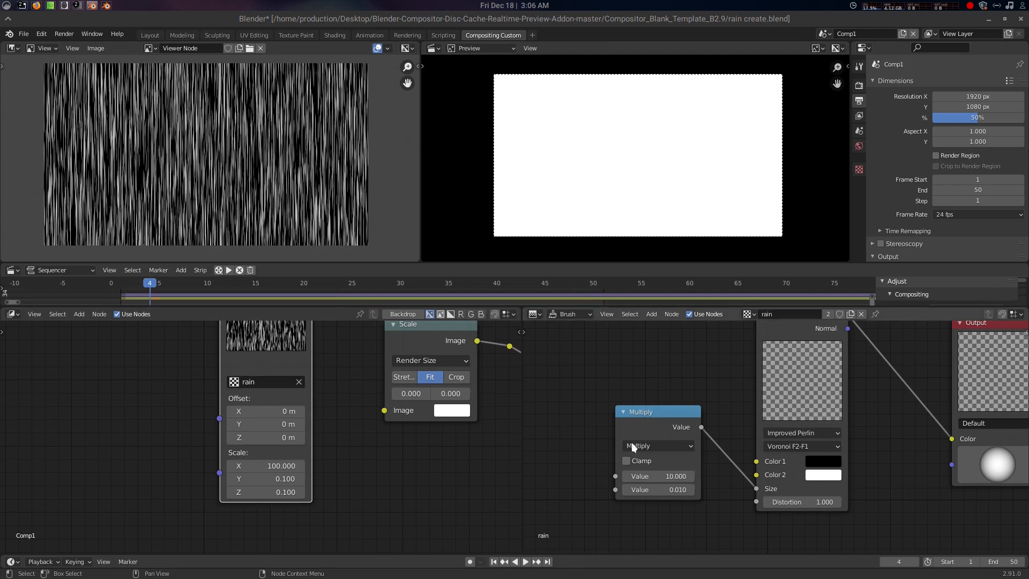
Move the Texture node farther away from the Scale node to make room for more nodes
{"action": "scroll", "coordinate": [377, 421], "scroll_direction": "down", "scroll_amount": 2}
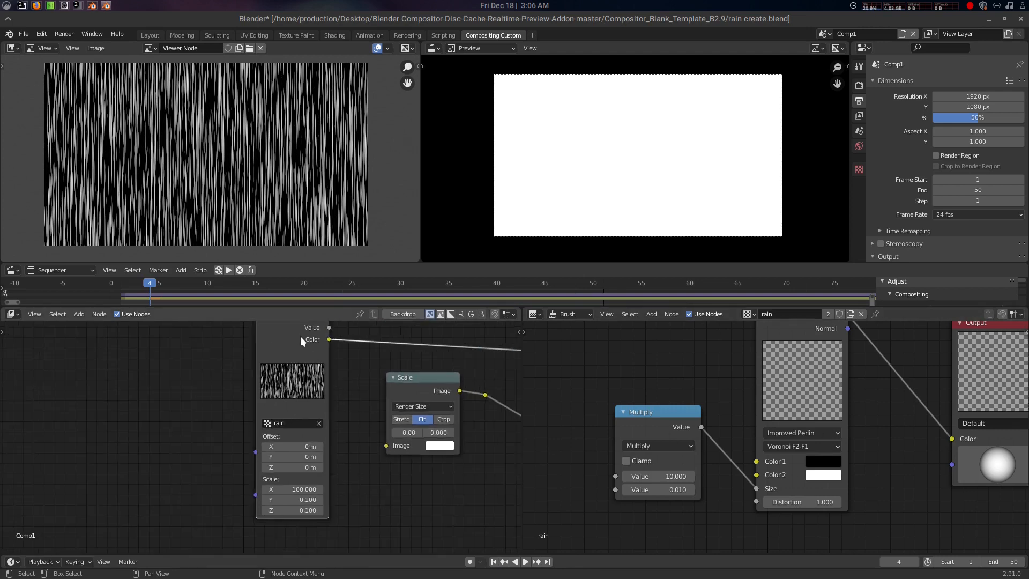
{"action": "middle_click_drag", "start_coordinate": [364, 383], "coordinate": [383, 423]}
{"action": "left_click_drag", "start_coordinate": [319, 355], "coordinate": [80, 324]}
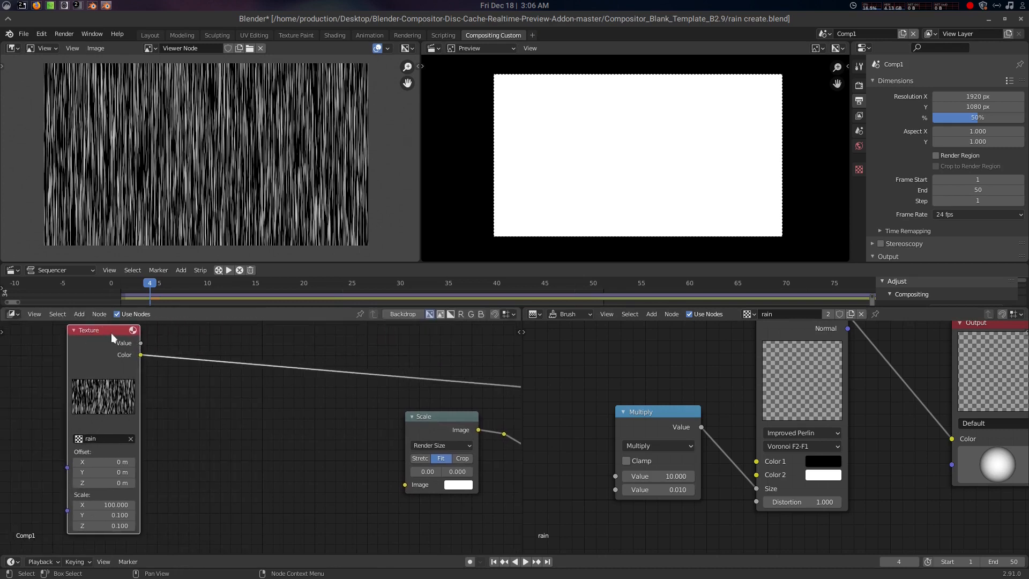
Insert a Map Range node on the link between the Texture and Viewer nodes and enable its Clamp option
{"action": "middle_click_drag", "start_coordinate": [228, 395], "coordinate": [254, 394]}
{"action": "left_click", "coordinate": [255, 395]}
{"action": "key", "text": "shift+a"}
{"action": "left_click", "coordinate": [282, 410]}
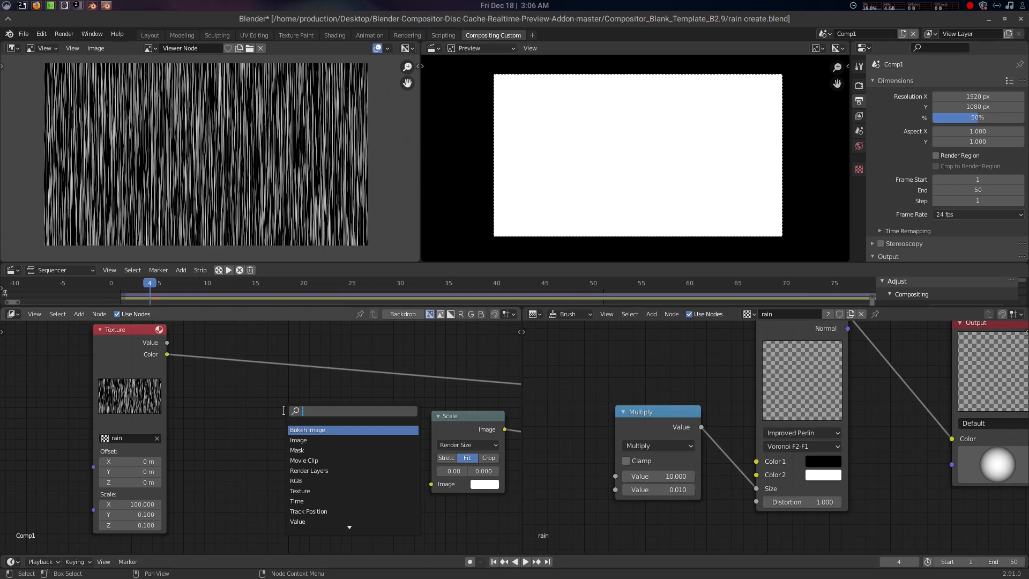
{"action": "key", "text": "Escape"}
{"action": "key", "text": "shift+a"}
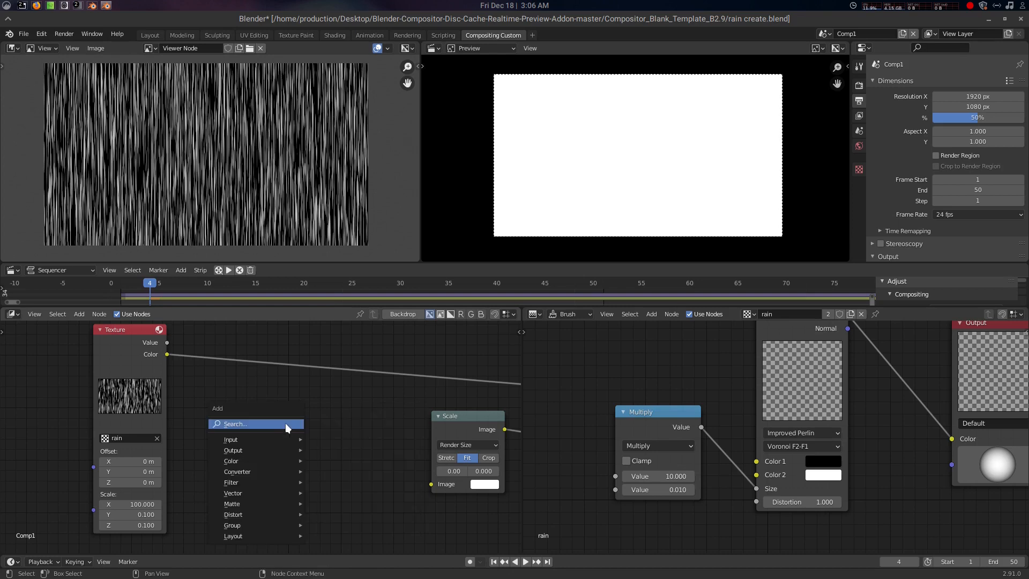
{"action": "left_click", "coordinate": [285, 423]}
{"action": "type", "text": "map"}
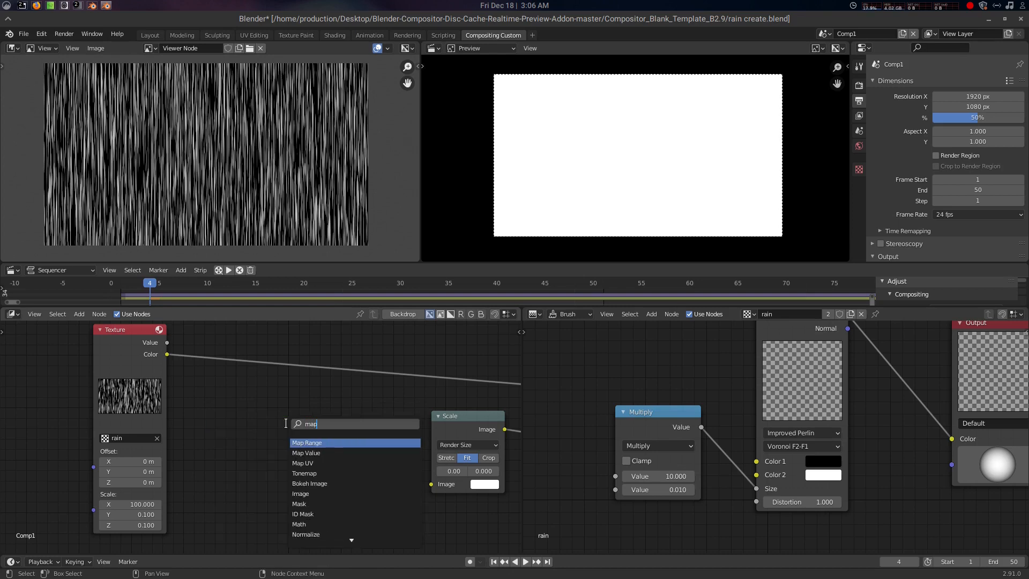
{"action": "key", "text": "Return"}
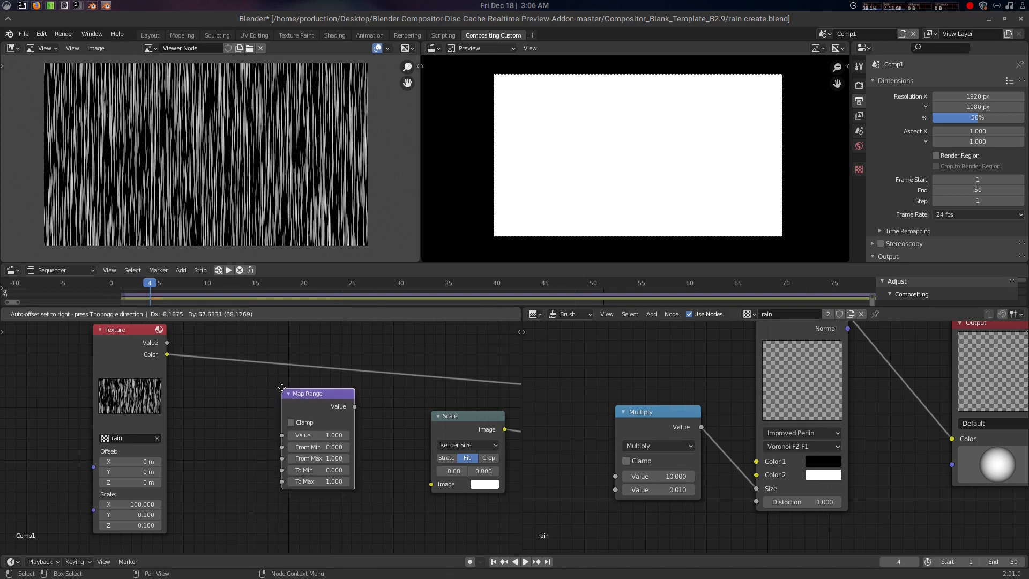
{"action": "left_click", "coordinate": [287, 343]}
{"action": "left_click", "coordinate": [305, 377]}
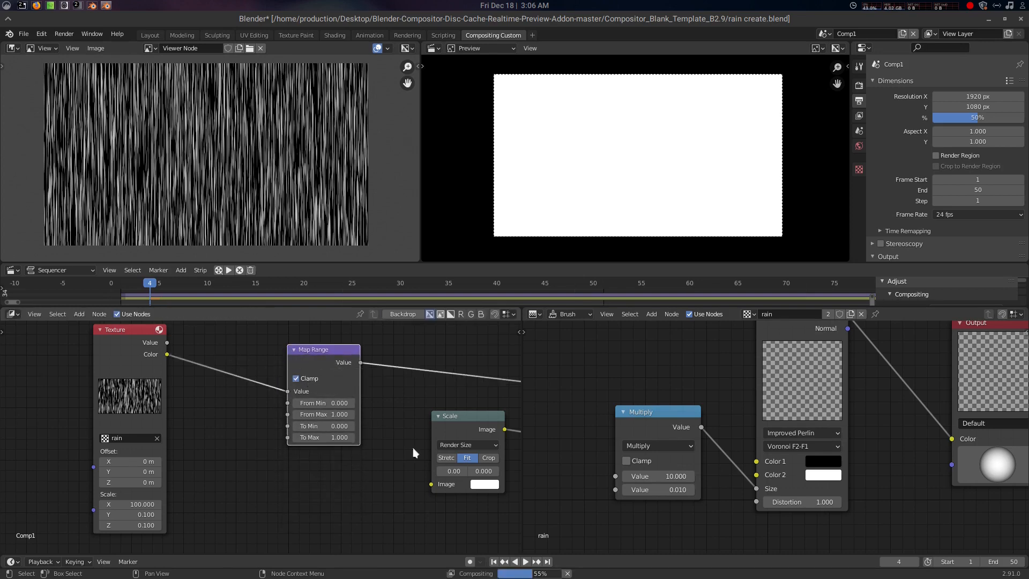
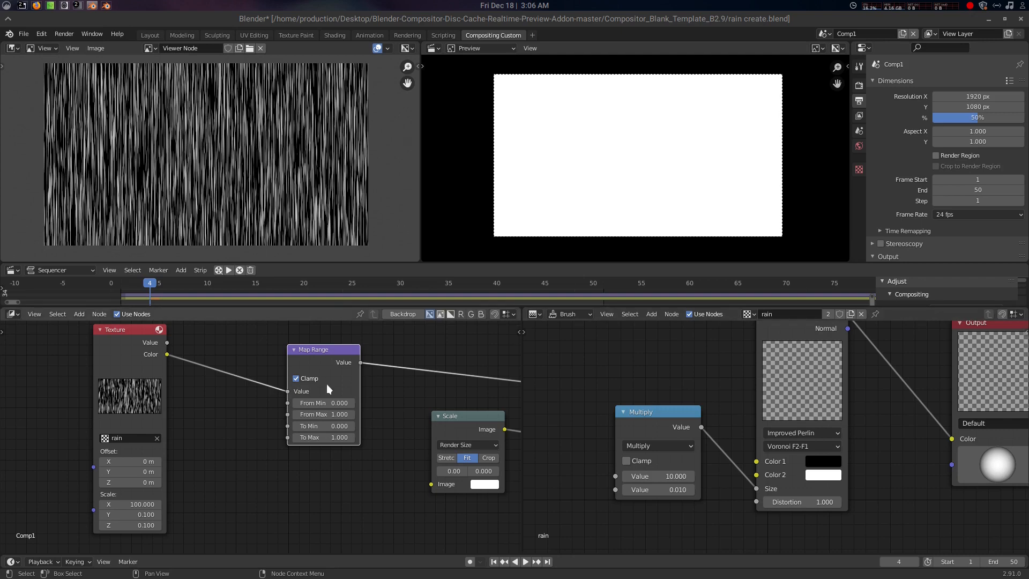
Move Map Range closer to the Texture node, insert a Translate node after it and set wrapping to Both Axes
{"action": "middle_click_drag", "start_coordinate": [343, 369], "coordinate": [373, 392]}
{"action": "left_click_drag", "start_coordinate": [359, 379], "coordinate": [294, 382]}
{"action": "left_click", "coordinate": [349, 411]}
{"action": "key", "text": "shift+a"}
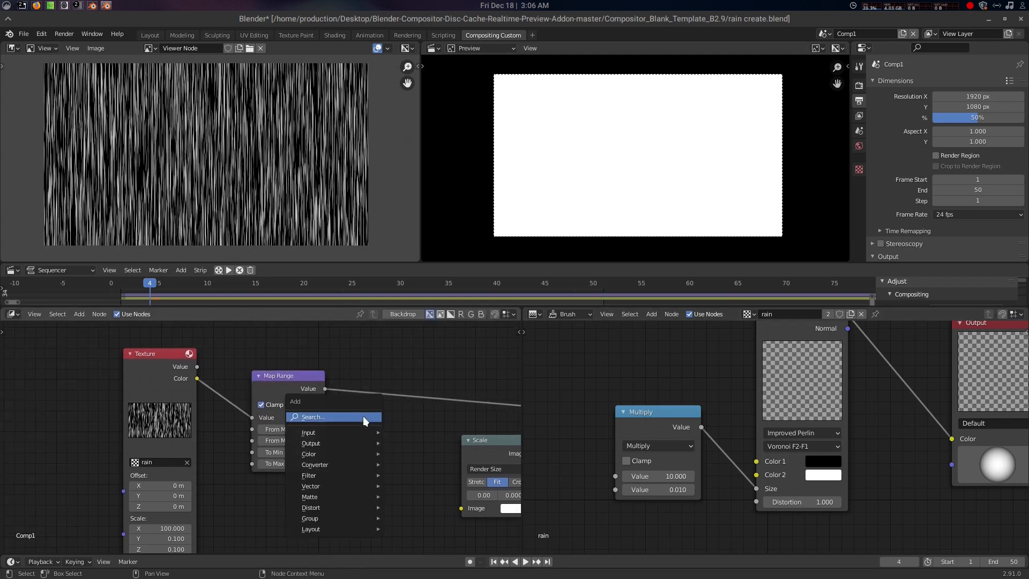
{"action": "left_click", "coordinate": [363, 416]}
{"action": "type", "text": "tra"}
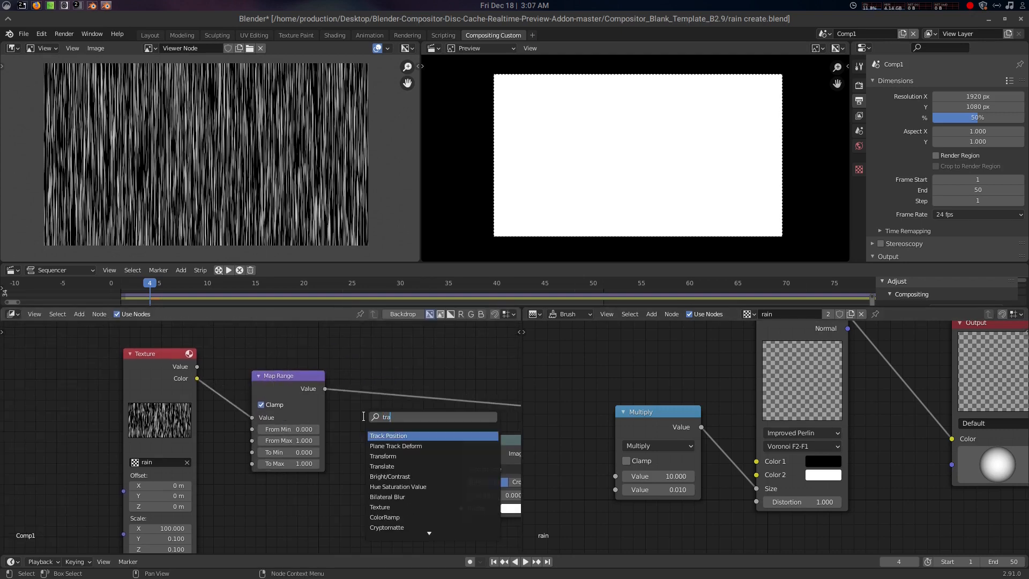
{"action": "key", "text": "Down"}
{"action": "key", "text": "Down"}
{"action": "key", "text": "Down"}
{"action": "key", "text": "Return"}
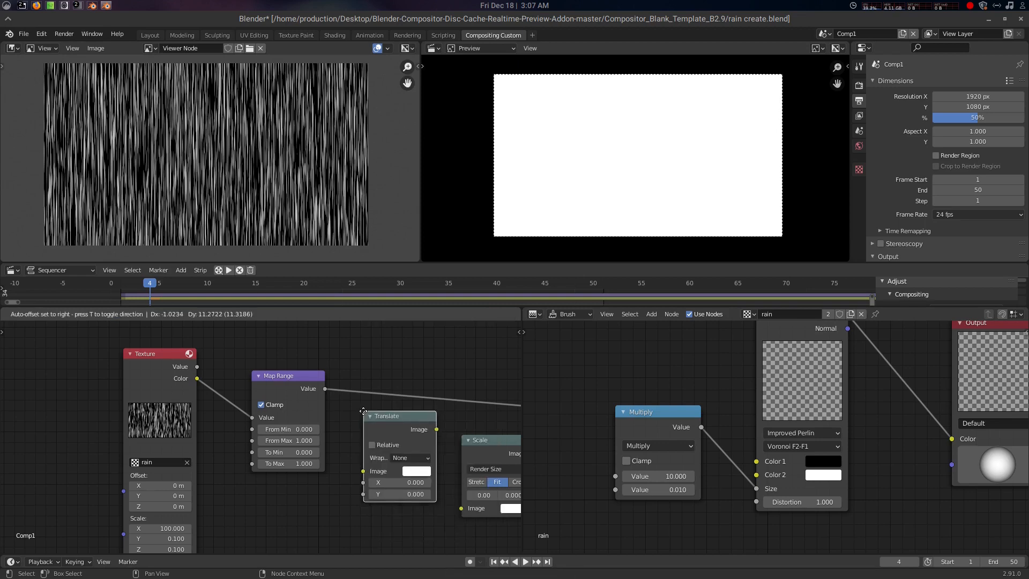
{"action": "left_click", "coordinate": [371, 380]}
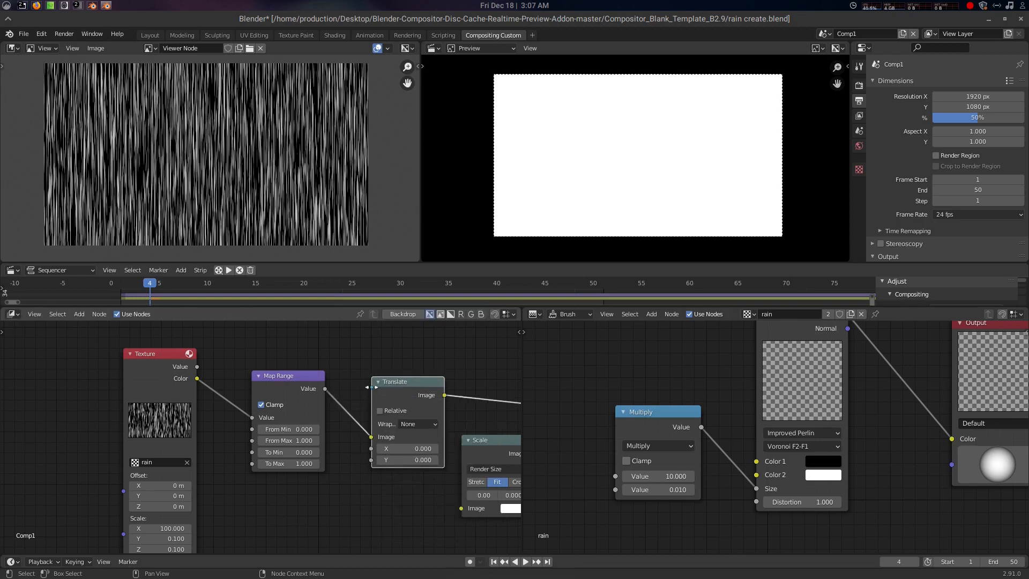
{"action": "left_click", "coordinate": [427, 424]}
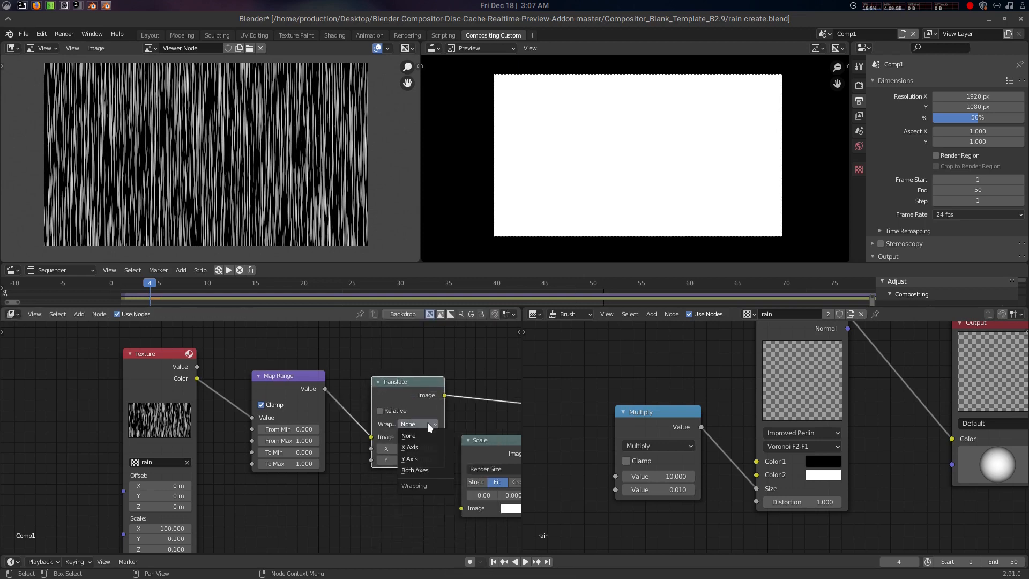
{"action": "left_click", "coordinate": [428, 470]}
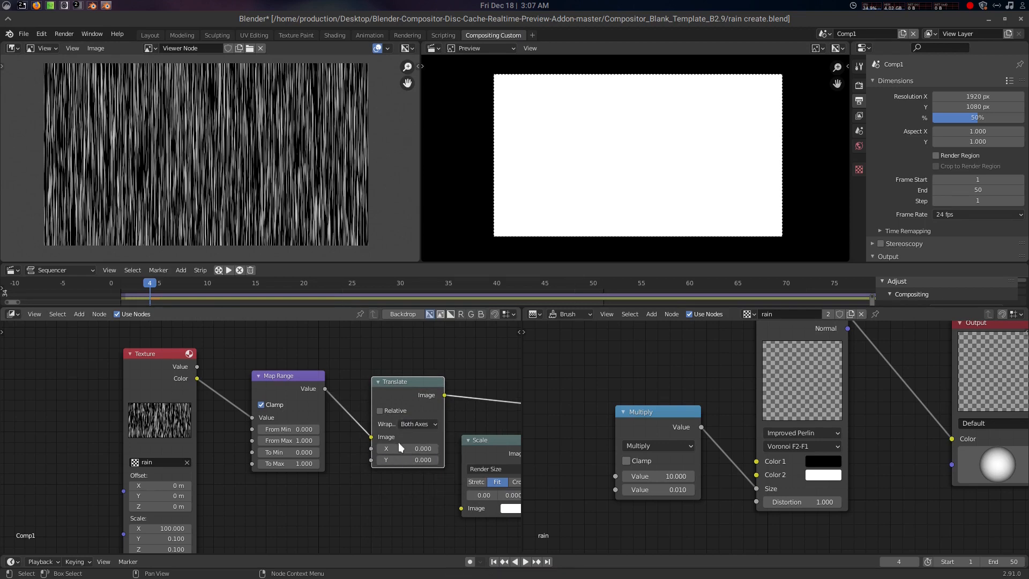
Move the Texture, Map Range and Translate nodes together, farther away from the Scale node
{"action": "middle_click_drag", "start_coordinate": [449, 426], "coordinate": [299, 408]}
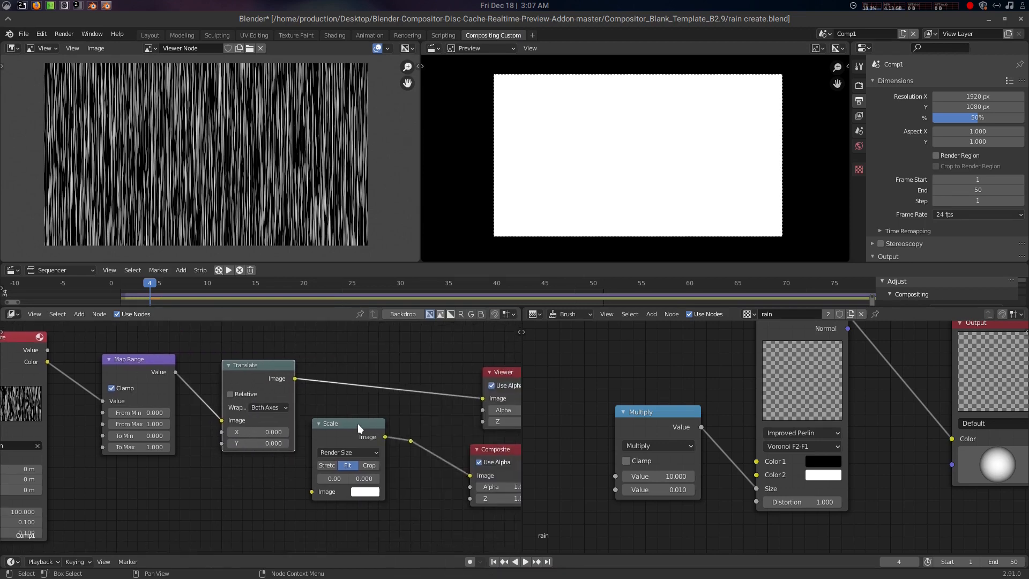
{"action": "middle_click_drag", "start_coordinate": [354, 426], "coordinate": [579, 460]}
{"action": "scroll", "coordinate": [291, 408], "scroll_direction": "down", "scroll_amount": 5}
{"action": "left_click_drag", "start_coordinate": [186, 365], "coordinate": [389, 466]}
{"action": "key", "text": "g"}
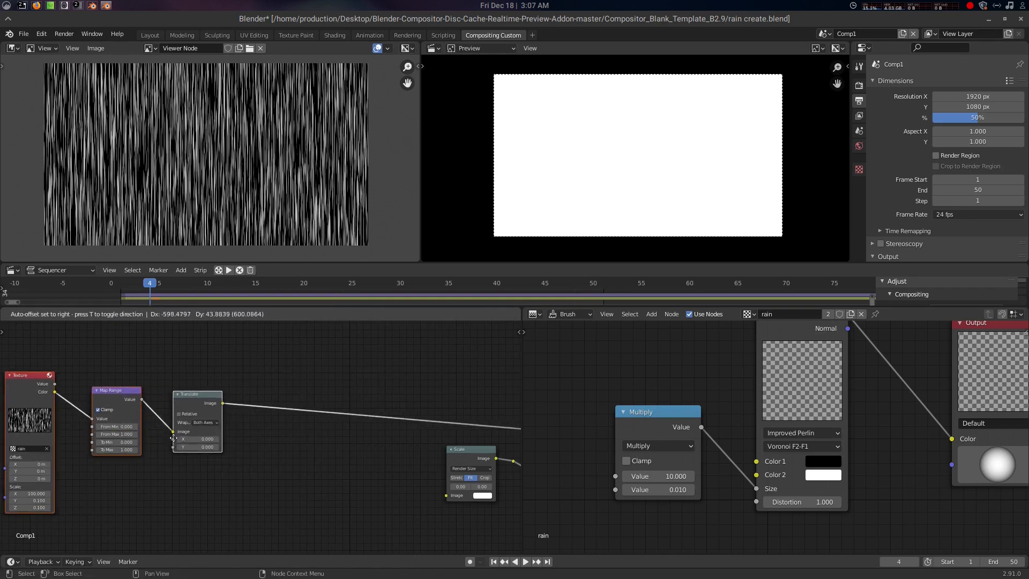
{"action": "left_click", "coordinate": [155, 437]}
{"action": "left_click", "coordinate": [303, 471]}
Insert a Transform node on the link between the Translate and Viewer nodes
{"action": "scroll", "coordinate": [257, 445], "scroll_direction": "up", "scroll_amount": 4}
{"action": "scroll", "coordinate": [256, 445], "scroll_direction": "up", "scroll_amount": 1}
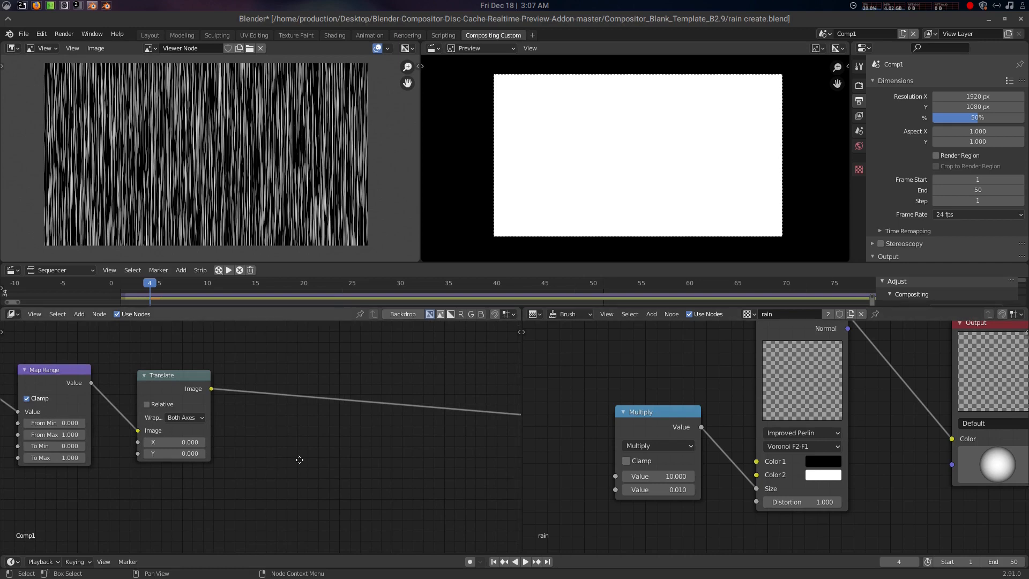
{"action": "middle_click_drag", "start_coordinate": [282, 459], "coordinate": [315, 465]}
{"action": "key", "text": "shift+a"}
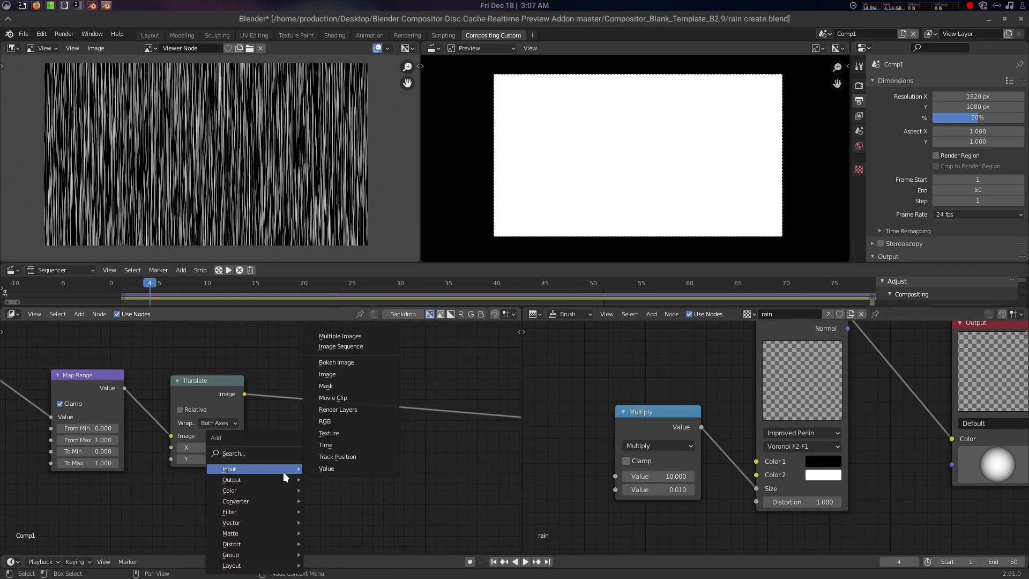
{"action": "left_click", "coordinate": [276, 452]}
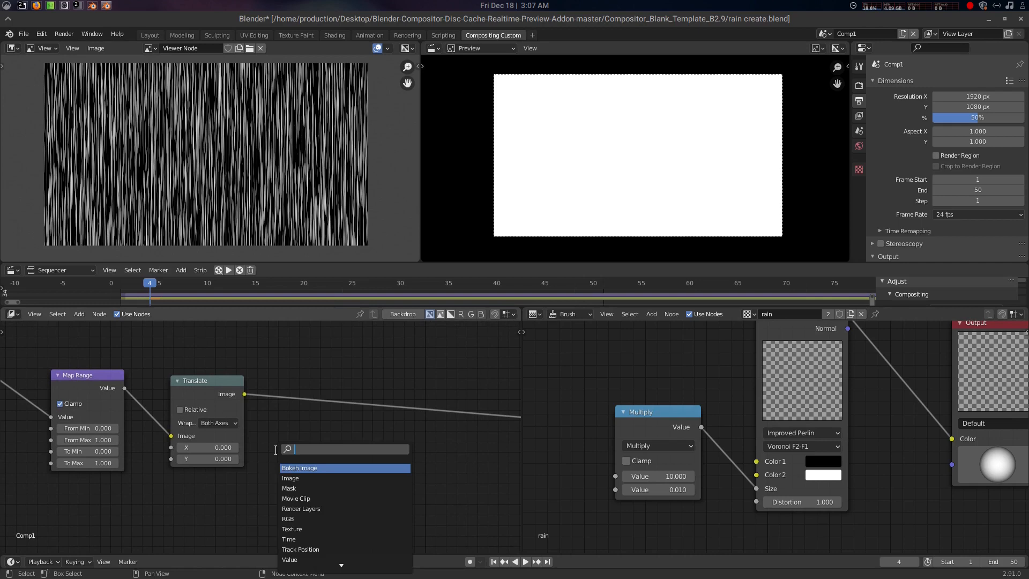
{"action": "type", "text": "tra"}
{"action": "key", "text": "Down"}
{"action": "key", "text": "Down"}
{"action": "key", "text": "Return"}
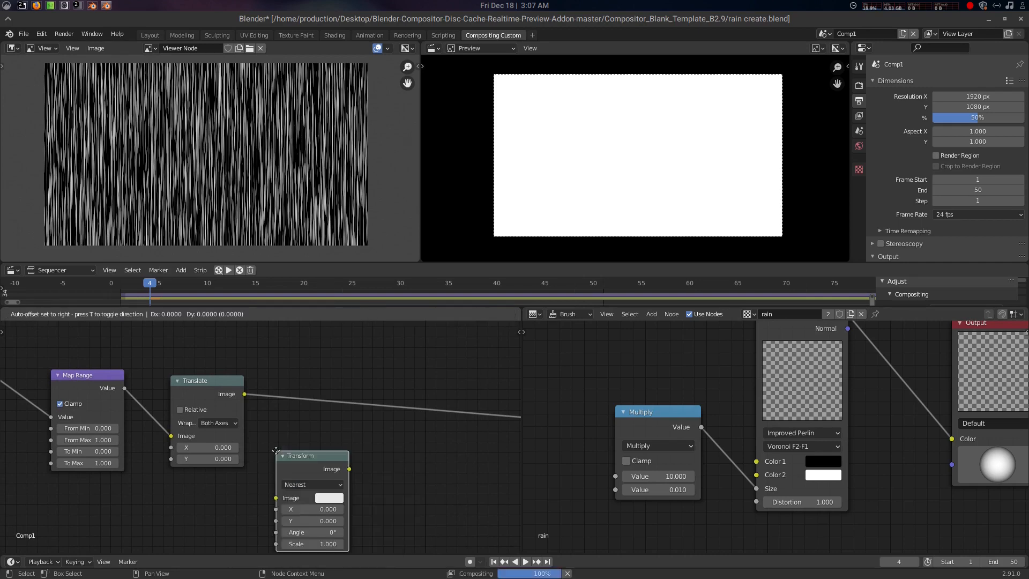
{"action": "left_click", "coordinate": [301, 376]}
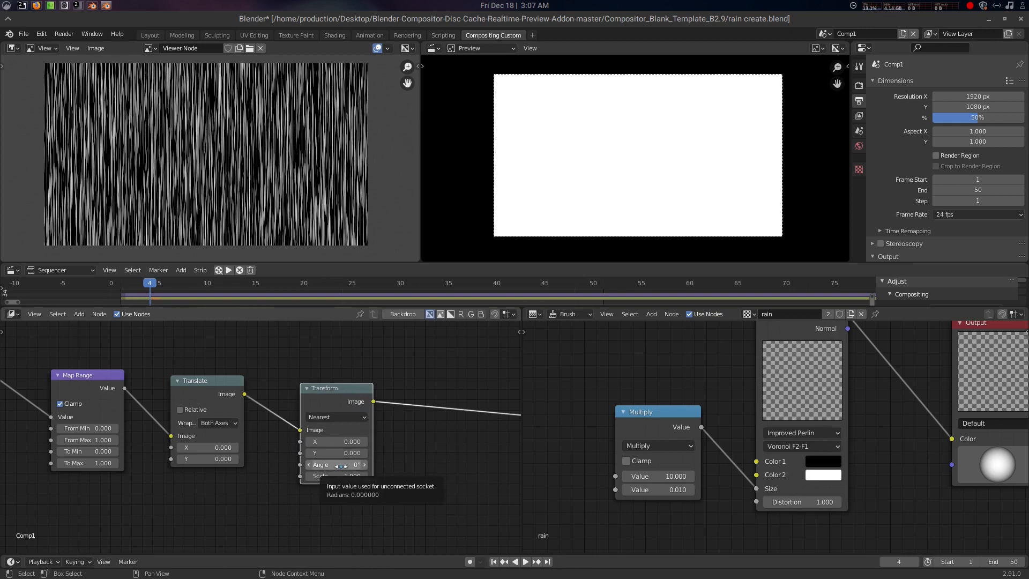
Set the Transform node's angle to about 21.1° and its scale to 2
{"action": "left_click_drag", "start_coordinate": [335, 466], "coordinate": [356, 465]}
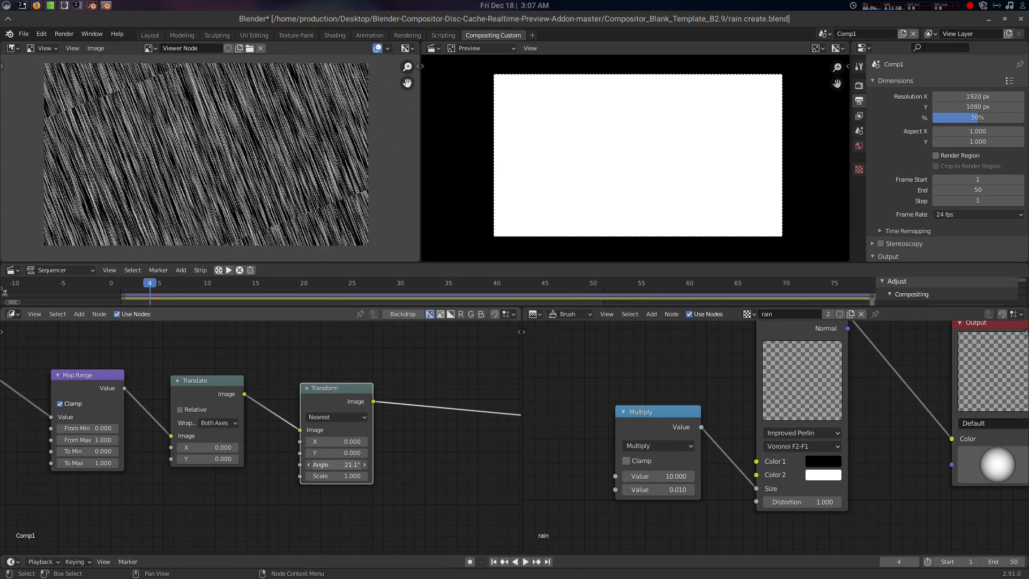
{"action": "middle_click_drag", "start_coordinate": [408, 487], "coordinate": [459, 466]}
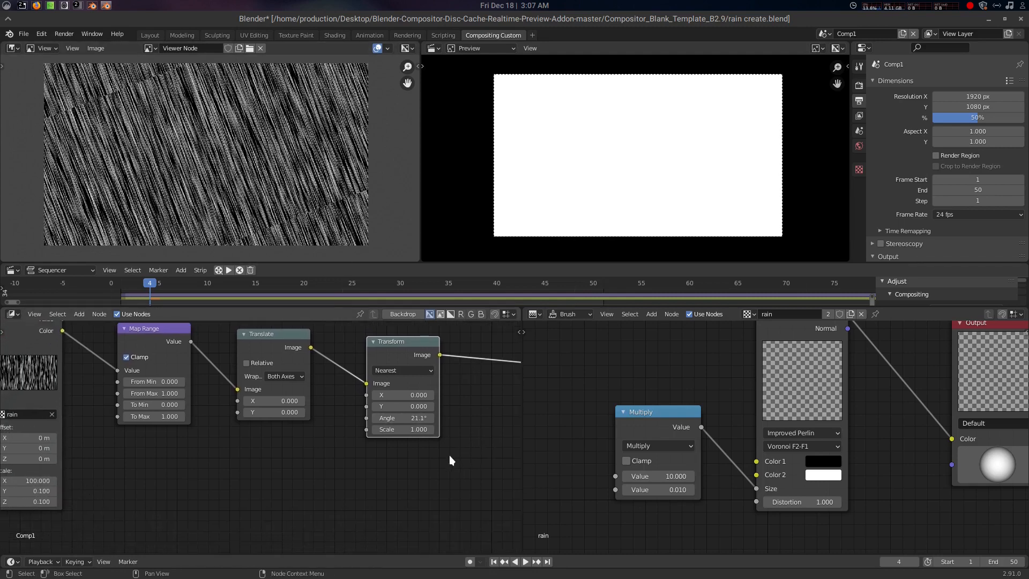
{"action": "left_click", "coordinate": [415, 429]}
{"action": "type", "text": "2"}
{"action": "key", "text": "Return"}
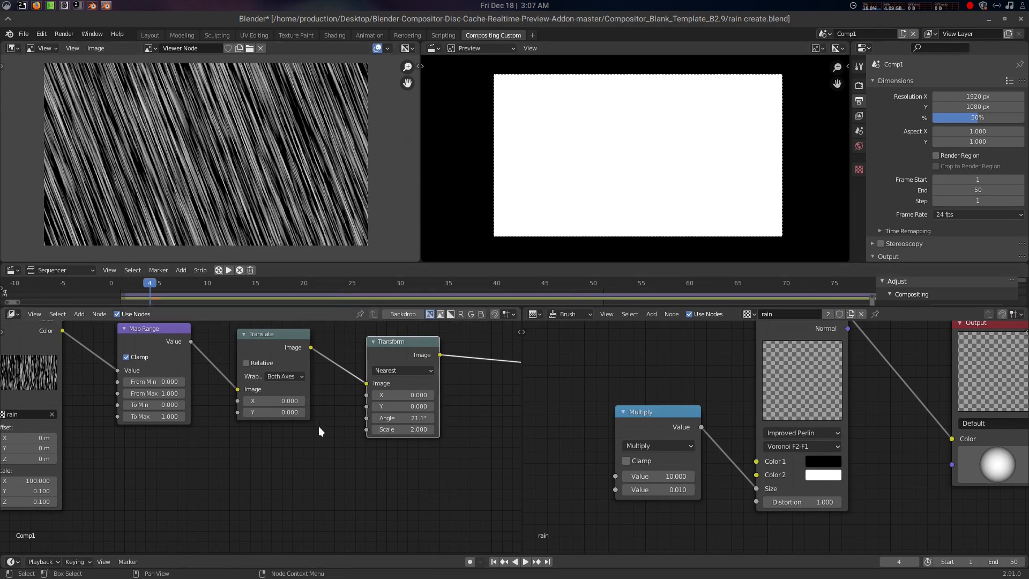
Set the Transform node's scale to 1 for comparison and return it to 2
{"action": "scroll", "coordinate": [318, 426], "scroll_direction": "down", "scroll_amount": 1}
{"action": "left_click", "coordinate": [387, 430]}
{"action": "type", "text": "1"}
{"action": "key", "text": "Return"}
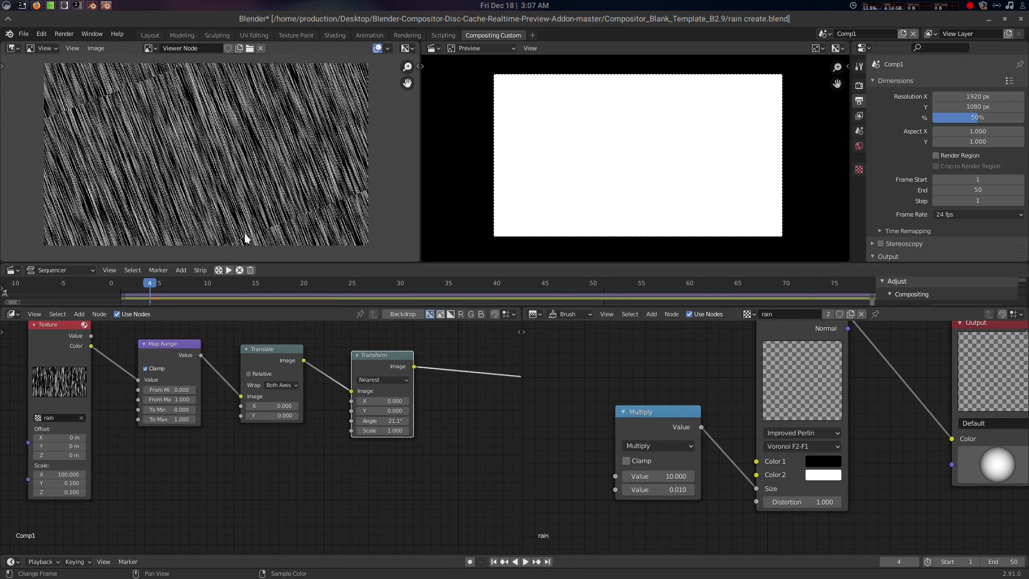
{"action": "left_click", "coordinate": [393, 431]}
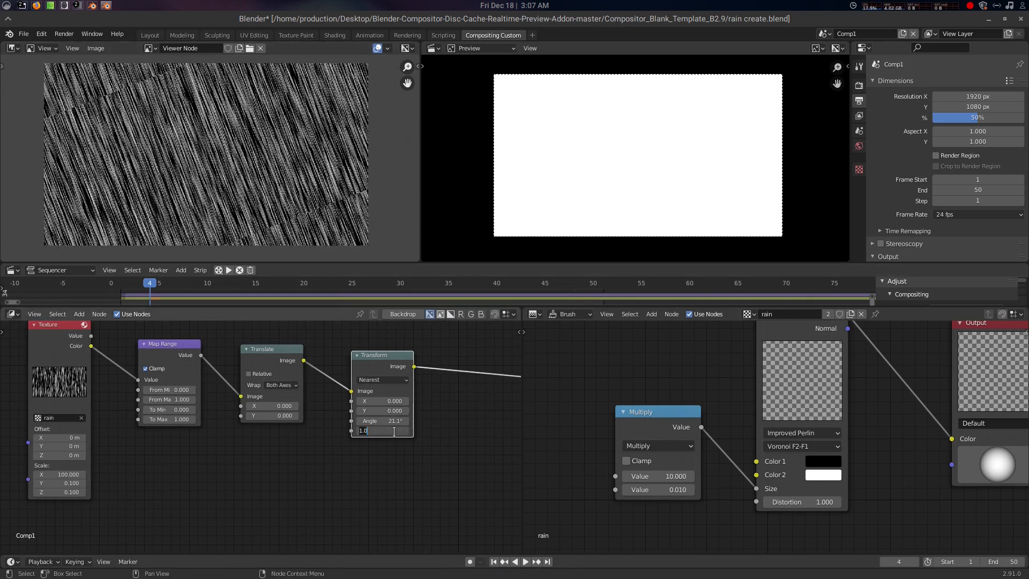
{"action": "type", "text": "2"}
{"action": "key", "text": "Return"}
{"action": "middle_click_drag", "start_coordinate": [273, 462], "coordinate": [348, 478]}
{"action": "scroll", "coordinate": [348, 478], "scroll_direction": "up", "scroll_amount": 3}
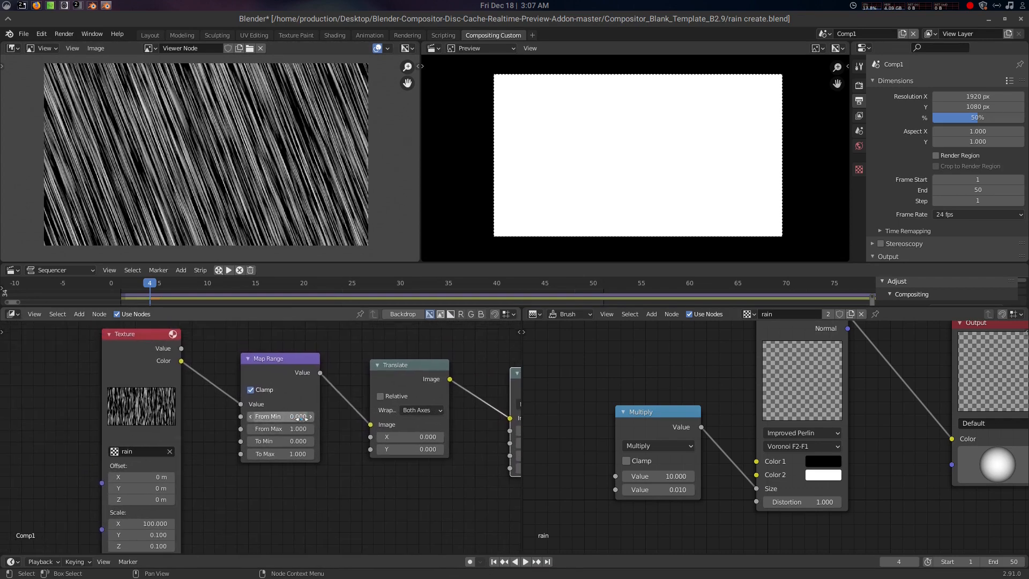
Move the Texture node farther away from the Map Range node to make room between them
{"action": "scroll", "coordinate": [295, 477], "scroll_direction": "down", "scroll_amount": 2}
{"action": "scroll", "coordinate": [320, 480], "scroll_direction": "down", "scroll_amount": 1}
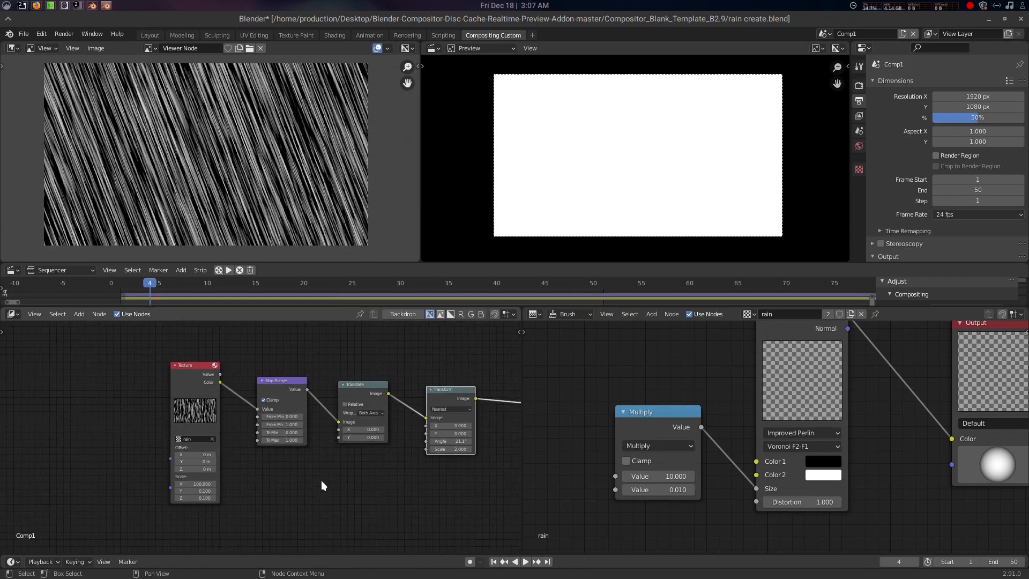
{"action": "scroll", "coordinate": [356, 477], "scroll_direction": "down", "scroll_amount": 1}
{"action": "middle_click_drag", "start_coordinate": [403, 498], "coordinate": [286, 476]}
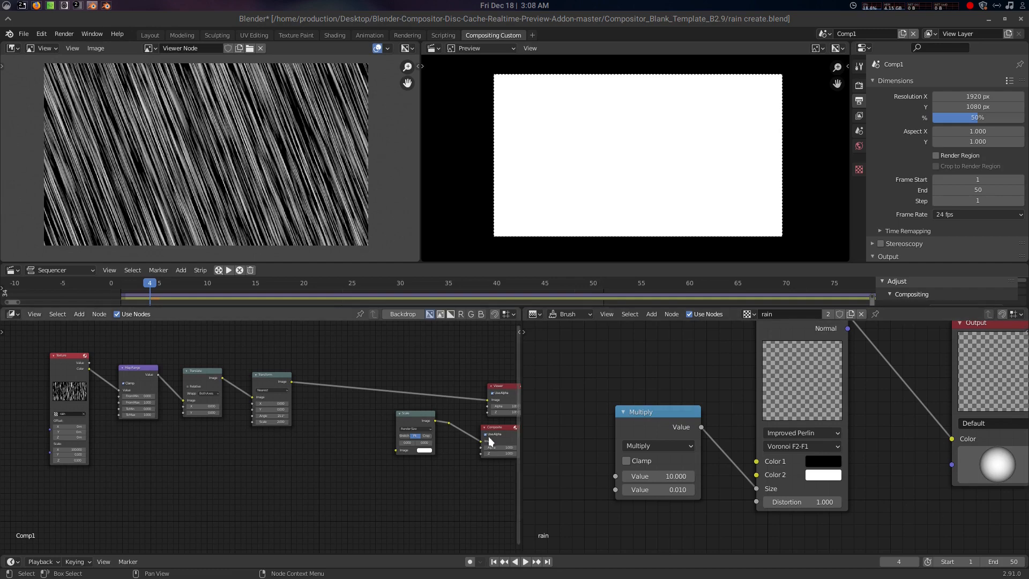
{"action": "middle_click_drag", "start_coordinate": [351, 431], "coordinate": [446, 422]}
{"action": "scroll", "coordinate": [280, 417], "scroll_direction": "up", "scroll_amount": 5}
{"action": "scroll", "coordinate": [279, 416], "scroll_direction": "up", "scroll_amount": 1}
{"action": "middle_click_drag", "start_coordinate": [282, 421], "coordinate": [339, 475]}
{"action": "left_click_drag", "start_coordinate": [153, 340], "coordinate": [42, 332]}
{"action": "middle_click_drag", "start_coordinate": [293, 428], "coordinate": [432, 421]}
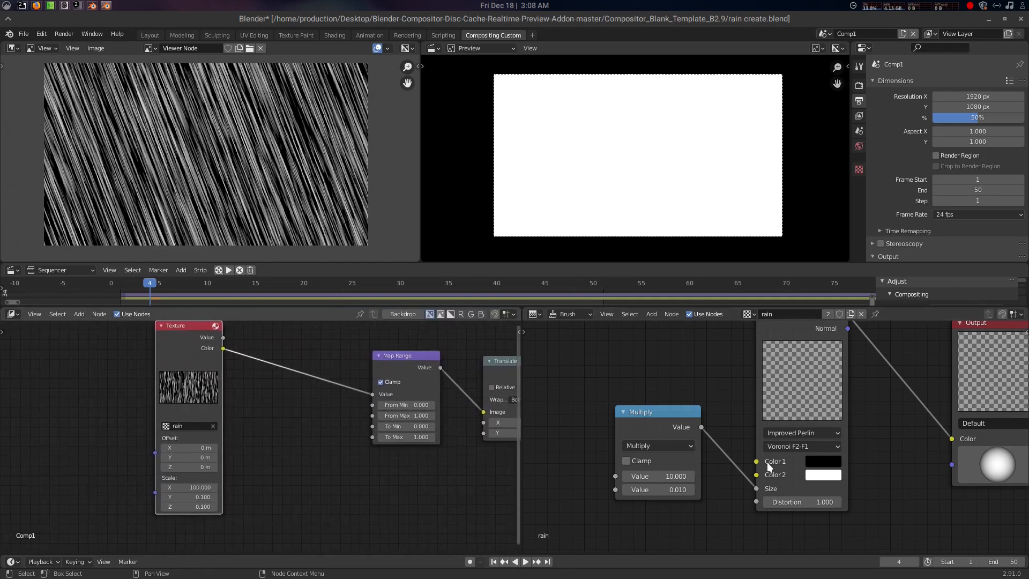
Add a Math node between the Texture and Map Range nodes and set its operation to Multiply
{"action": "left_click", "coordinate": [276, 444]}
{"action": "key", "text": "shift+a"}
{"action": "left_click", "coordinate": [290, 433]}
{"action": "type", "text": "mat"}
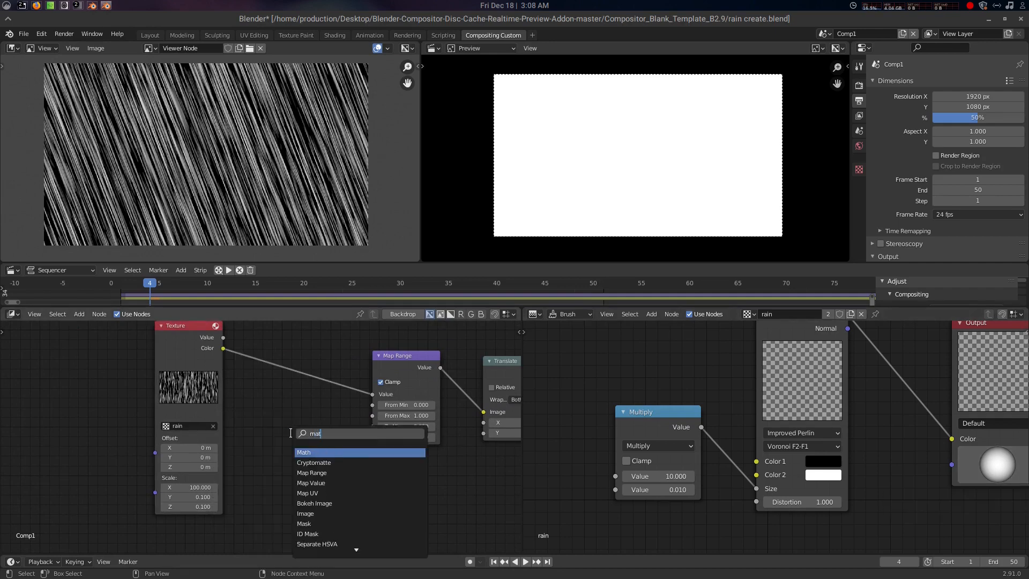
{"action": "type", "text": "h"}
{"action": "key", "text": "Return"}
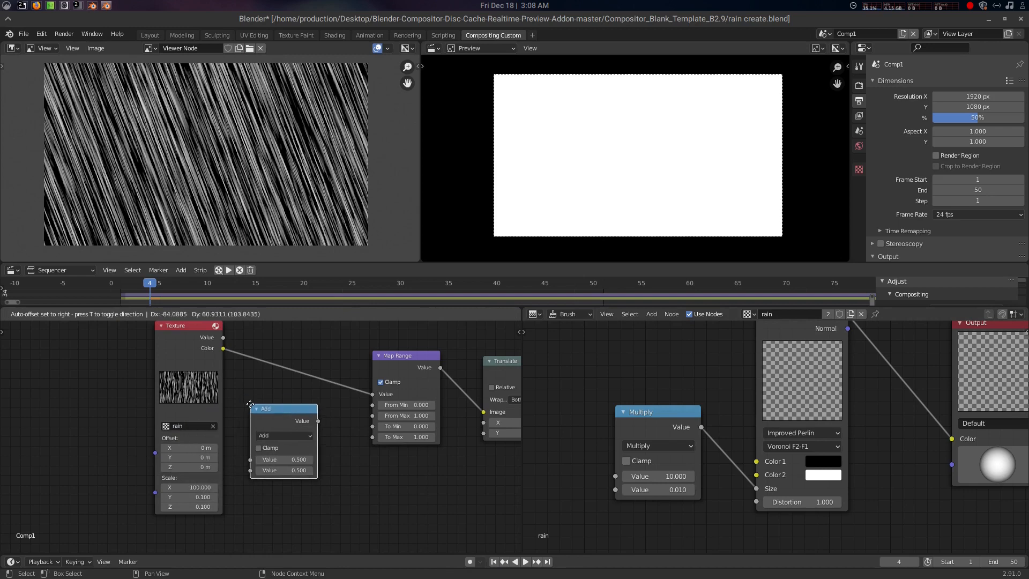
{"action": "left_click", "coordinate": [249, 404]}
{"action": "left_click", "coordinate": [285, 435]}
{"action": "left_click", "coordinate": [289, 485]}
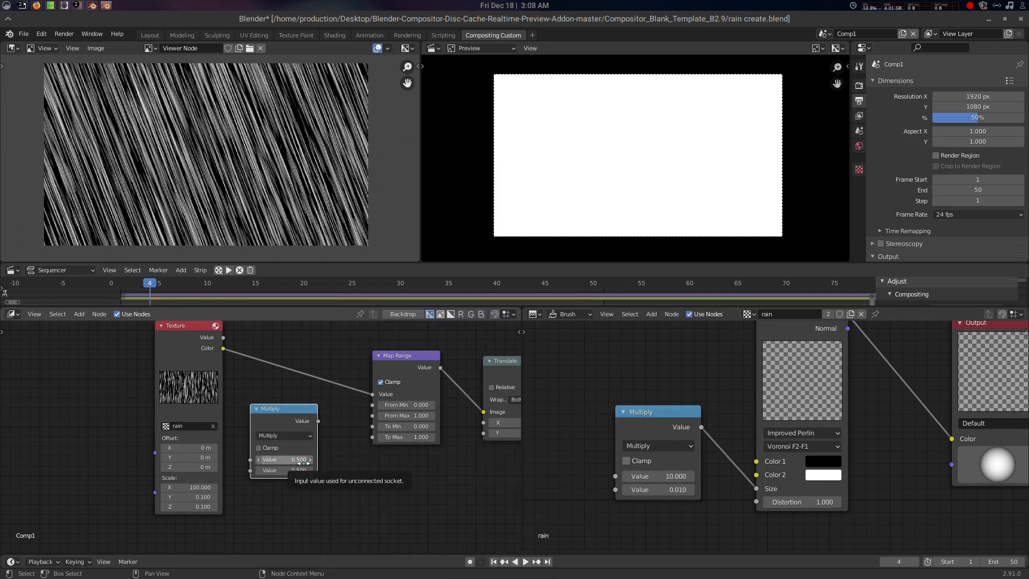
Set the Multiply node's second value to 0.01, enable Clamp, and connect its output to the Map Range node's From Min
{"action": "left_click", "coordinate": [297, 468]}
{"action": "type", "text": ".0"}
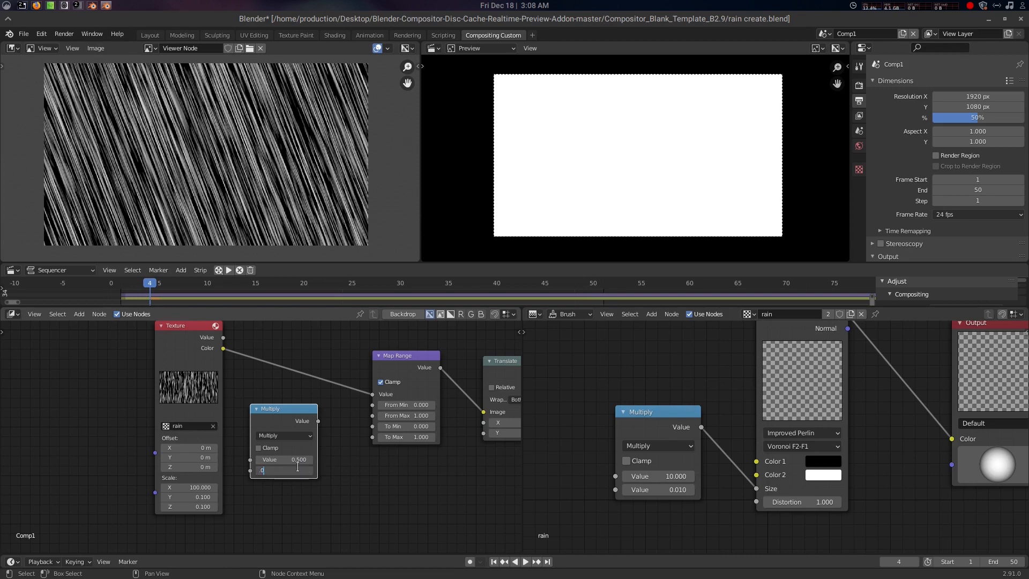
{"action": "type", "text": "1"}
{"action": "key", "text": "Return"}
{"action": "left_click", "coordinate": [259, 448]}
{"action": "left_click_drag", "start_coordinate": [318, 421], "coordinate": [373, 404]}
{"action": "middle_click_drag", "start_coordinate": [344, 478], "coordinate": [348, 444]}
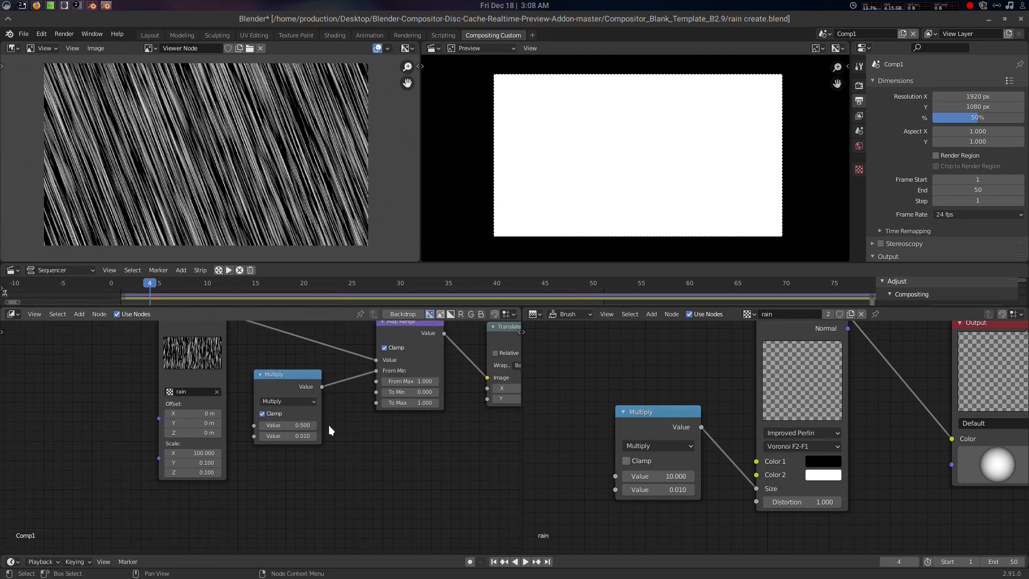
Try 4.8 as the Multiply node's first value, and settle on 1
{"action": "left_click", "coordinate": [301, 424]}
{"action": "type", "text": "4.8"}
{"action": "key", "text": "Return"}
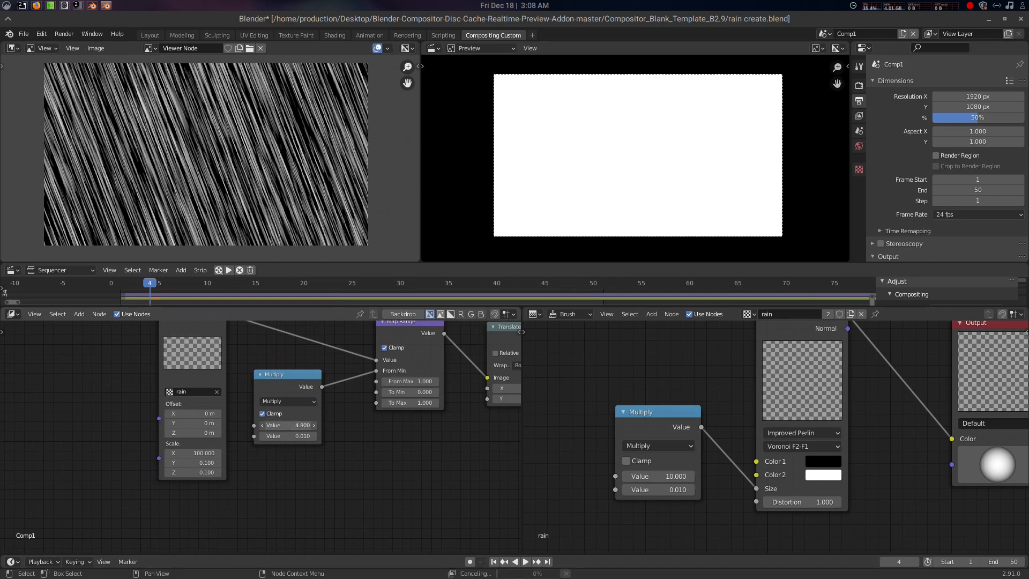
{"action": "left_click", "coordinate": [298, 424]}
{"action": "type", "text": "1"}
{"action": "key", "text": "Return"}
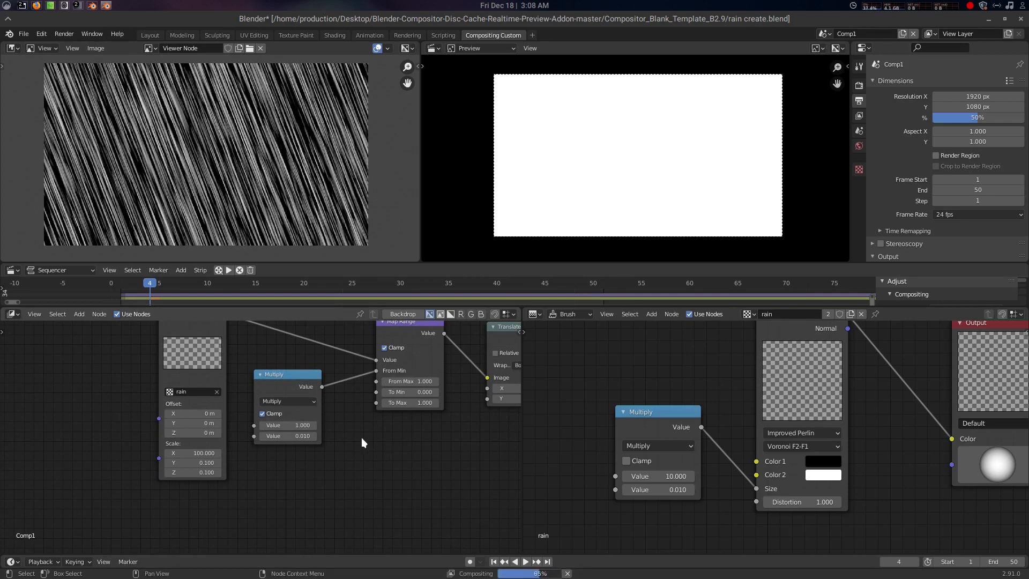
{"action": "middle_click_drag", "start_coordinate": [361, 437], "coordinate": [367, 433]}
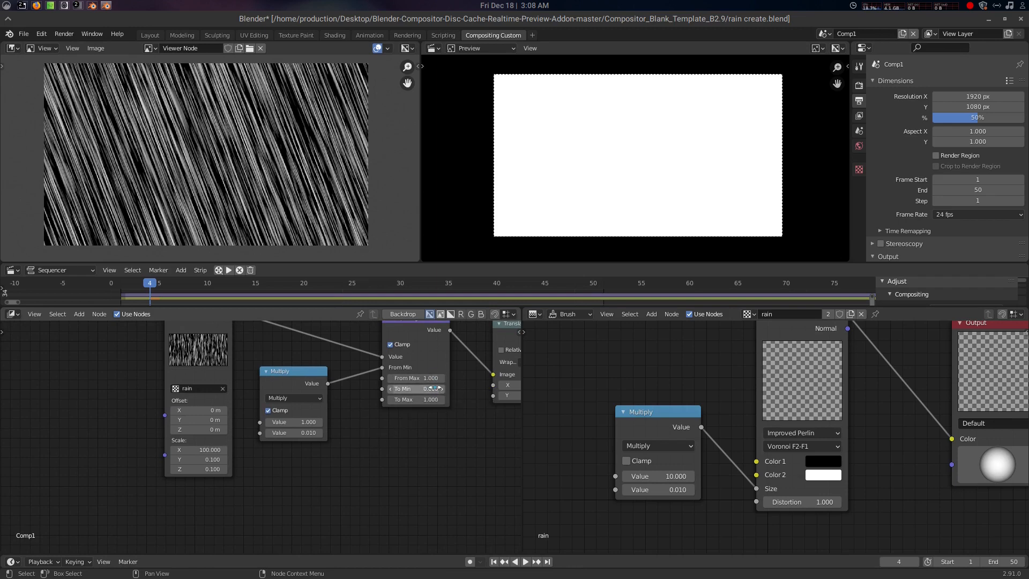
Duplicate the Multiply node and place the copy below the original
{"action": "middle_click_drag", "start_coordinate": [371, 420], "coordinate": [382, 410]}
{"action": "left_click", "coordinate": [304, 366]}
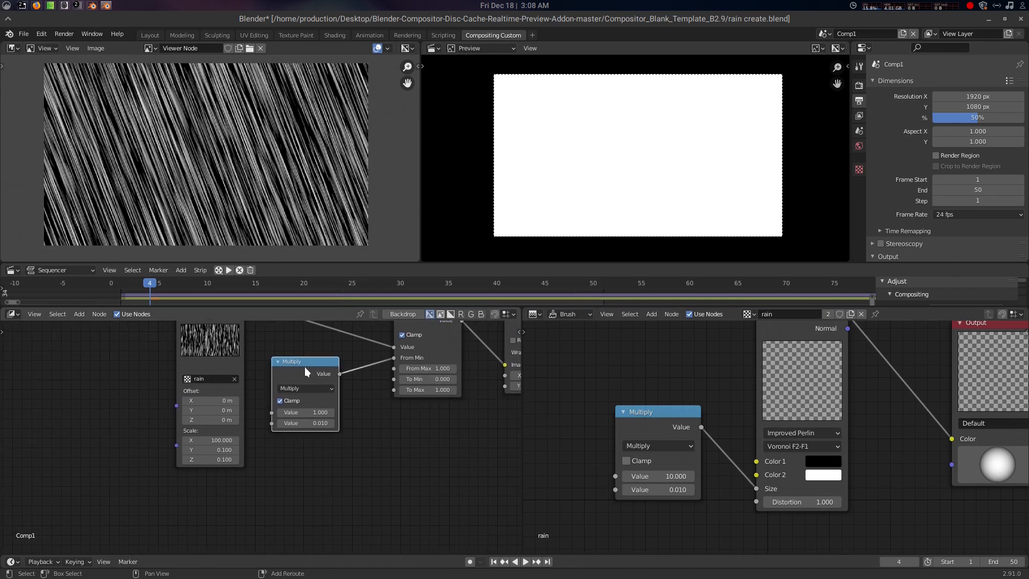
{"action": "key", "text": "shift+d"}
{"action": "left_click", "coordinate": [324, 461]}
{"action": "middle_click_drag", "start_coordinate": [380, 487], "coordinate": [385, 456]}
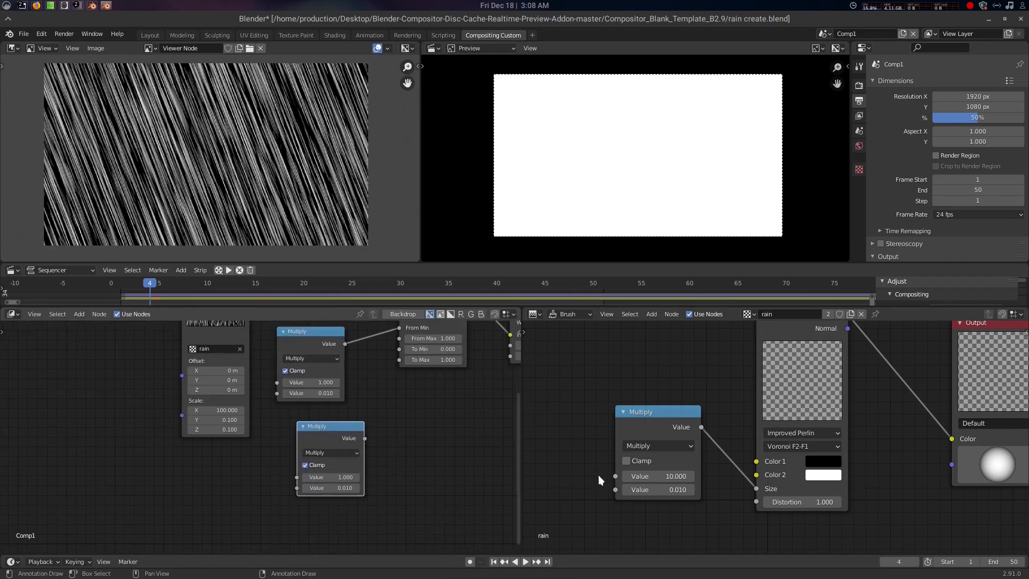
Set the duplicated Multiply node's second value to 0.1, connect it to Map Range's To Max, and set its first value to 1.2
{"action": "left_click", "coordinate": [343, 487]}
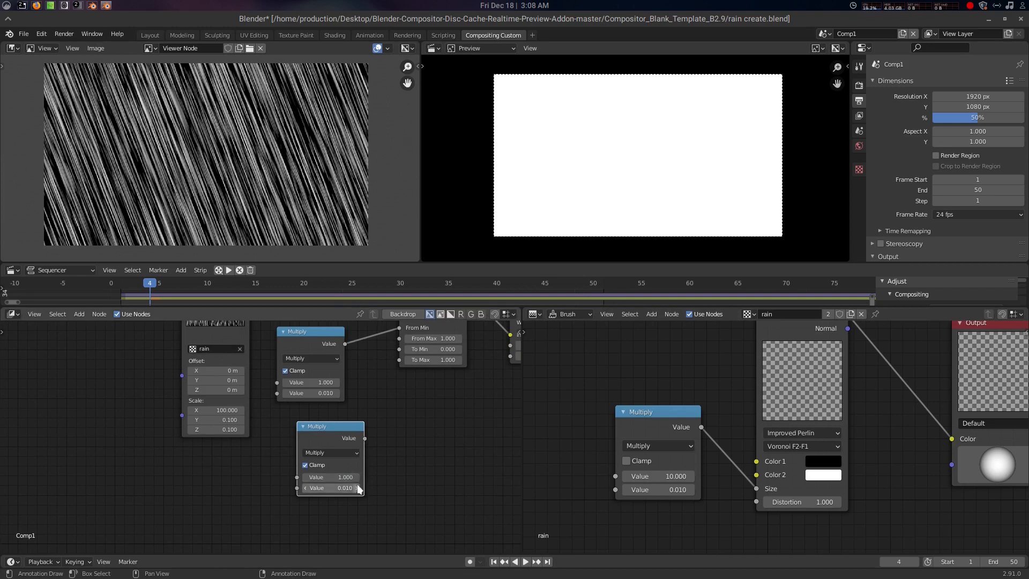
{"action": "type", "text": "0.01"}
{"action": "type", "text": ".1"}
{"action": "key", "text": "Return"}
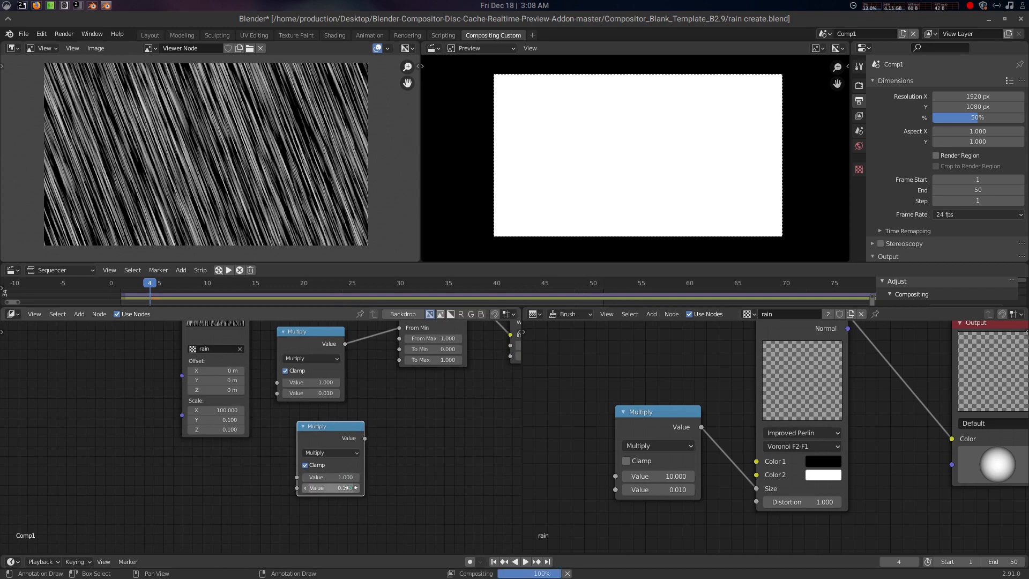
{"action": "middle_click_drag", "start_coordinate": [378, 428], "coordinate": [367, 444]}
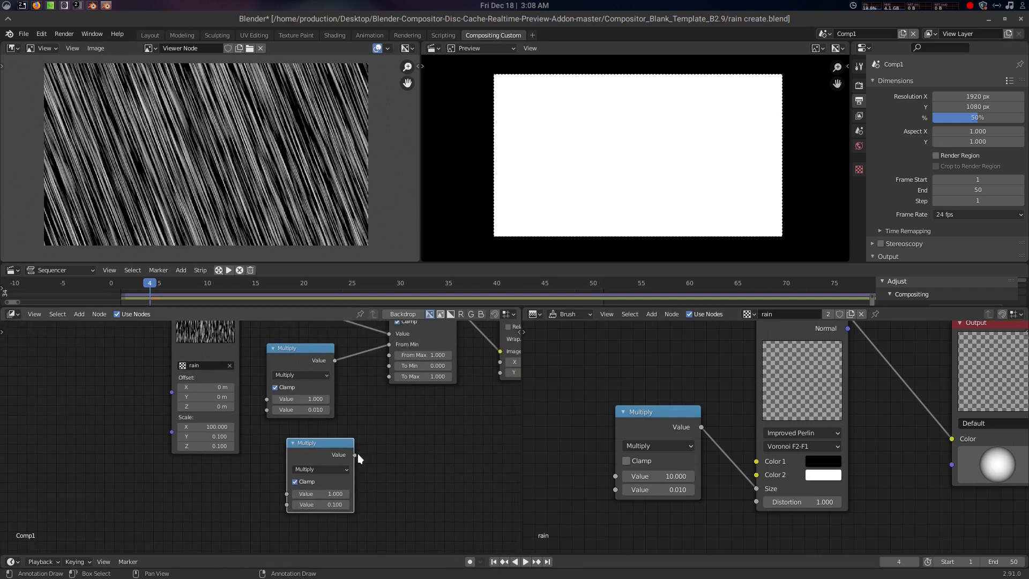
{"action": "left_click_drag", "start_coordinate": [355, 454], "coordinate": [391, 380]}
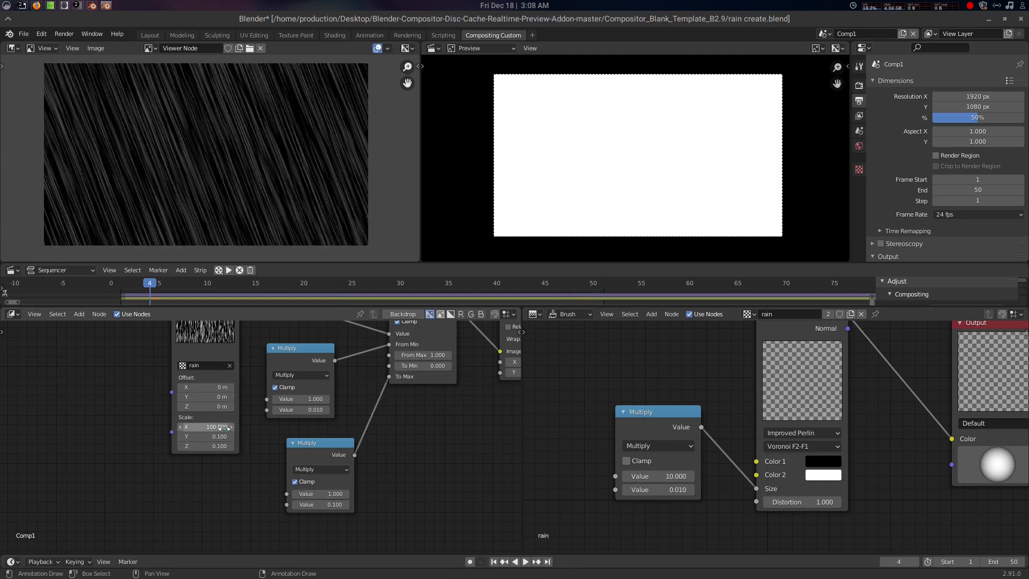
{"action": "mouse_move", "coordinate": [320, 493]}
{"action": "left_mouse_down"}
{"action": "mouse_move", "coordinate": [343, 494]}
{"action": "mouse_move", "coordinate": [308, 494]}
{"action": "mouse_move", "coordinate": [337, 494]}
{"action": "mouse_move", "coordinate": [327, 493]}
{"action": "left_mouse_up"}
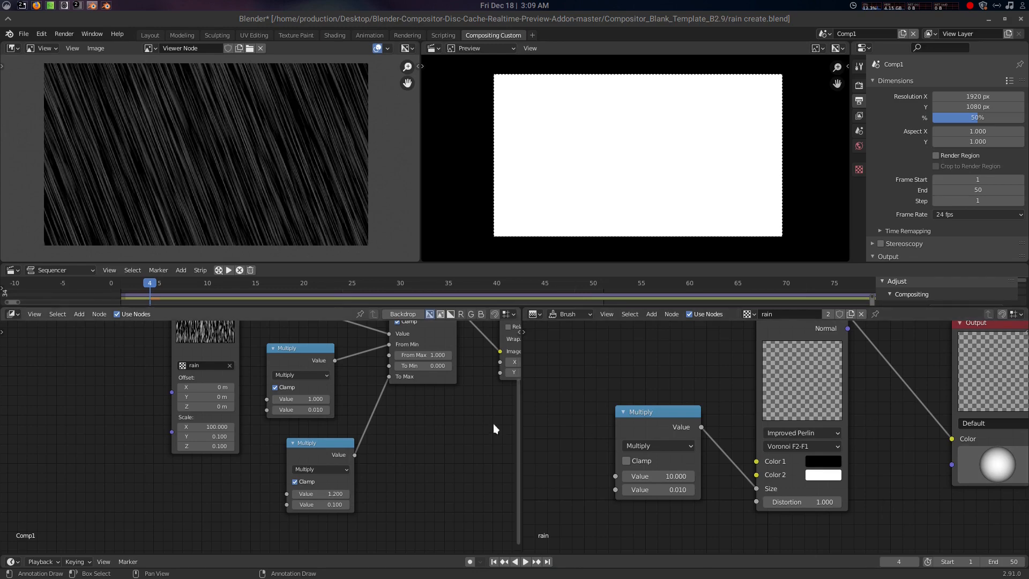
Set the Transform node's angle to 0
{"action": "middle_click_drag", "start_coordinate": [493, 425], "coordinate": [421, 455]}
{"action": "left_click", "coordinate": [396, 418]}
{"action": "type", "text": "0"}
{"action": "key", "text": "Return"}
Group the Texture, both Multiply, Map Range, Translate and Transform nodes into one node group
{"action": "scroll", "coordinate": [376, 451], "scroll_direction": "down", "scroll_amount": 3}
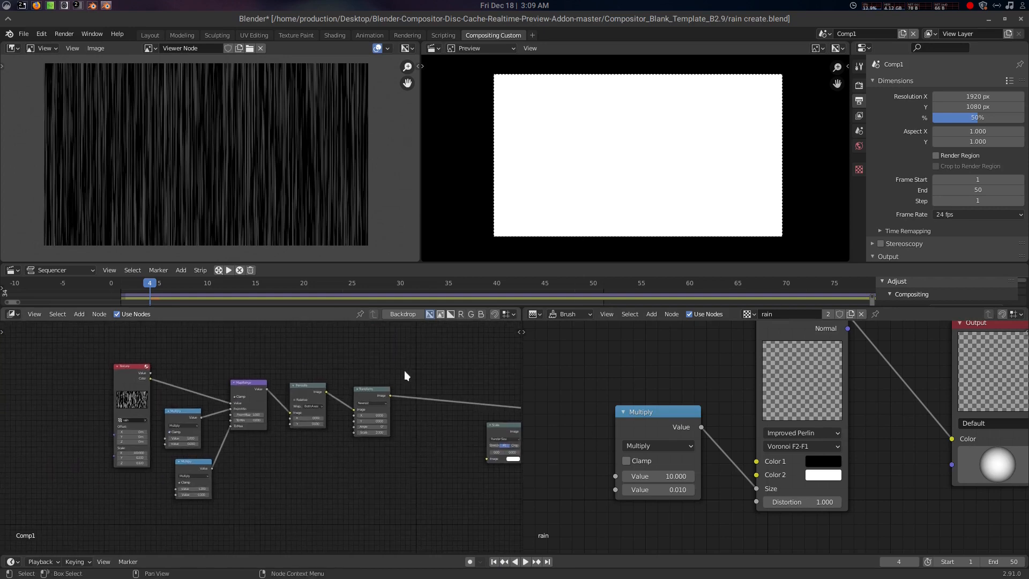
{"action": "left_click_drag", "start_coordinate": [424, 357], "coordinate": [89, 512]}
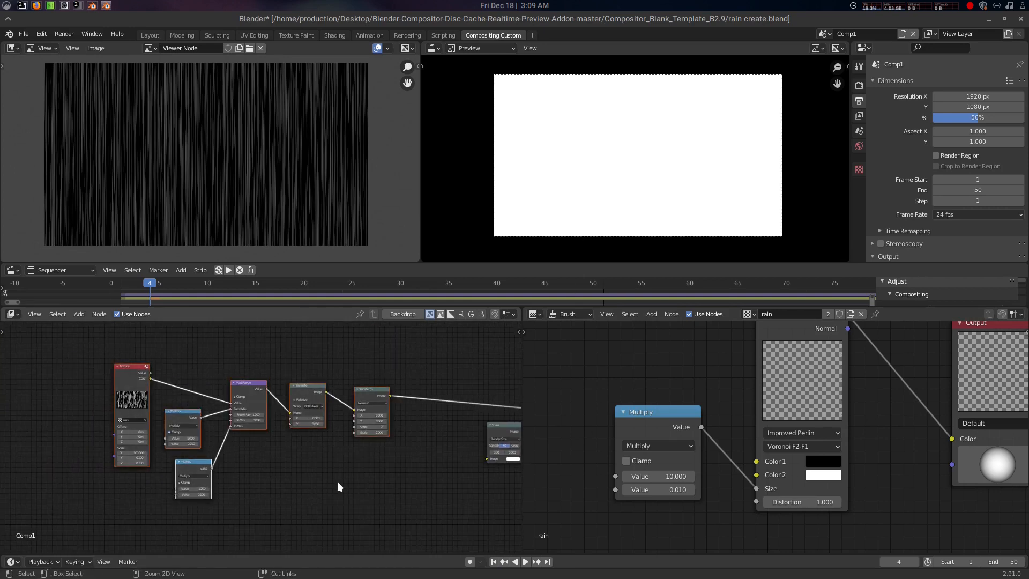
{"action": "key", "text": "ctrl+g"}
{"action": "middle_click_drag", "start_coordinate": [298, 493], "coordinate": [344, 468]}
{"action": "scroll", "coordinate": [343, 469], "scroll_direction": "up", "scroll_amount": 1}
{"action": "left_click", "coordinate": [165, 454]}
{"action": "scroll", "coordinate": [107, 453], "scroll_direction": "up", "scroll_amount": 7}
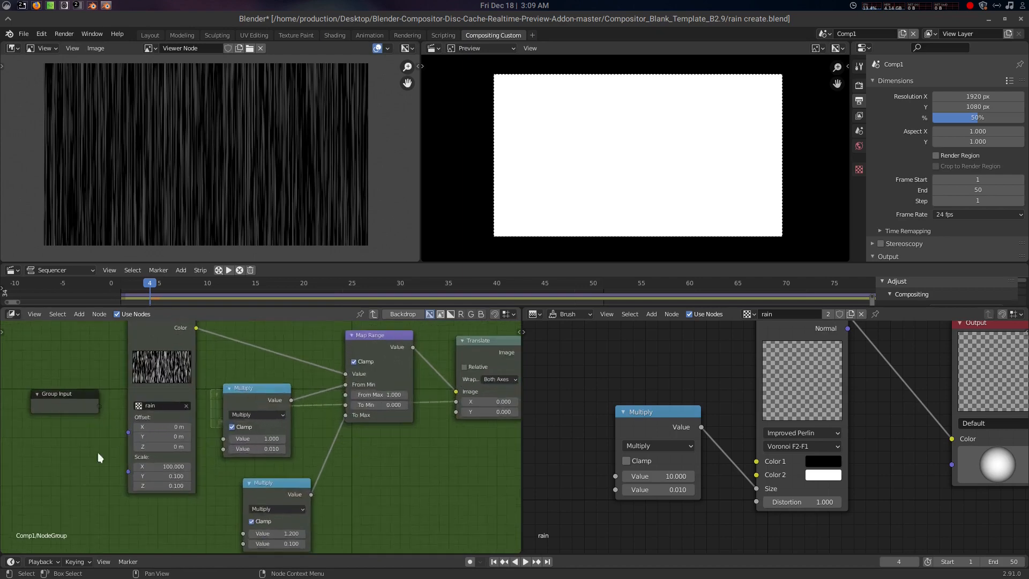
Expose the Texture node's Offset as an input of the node group
{"action": "middle_click_drag", "start_coordinate": [86, 454], "coordinate": [164, 463]}
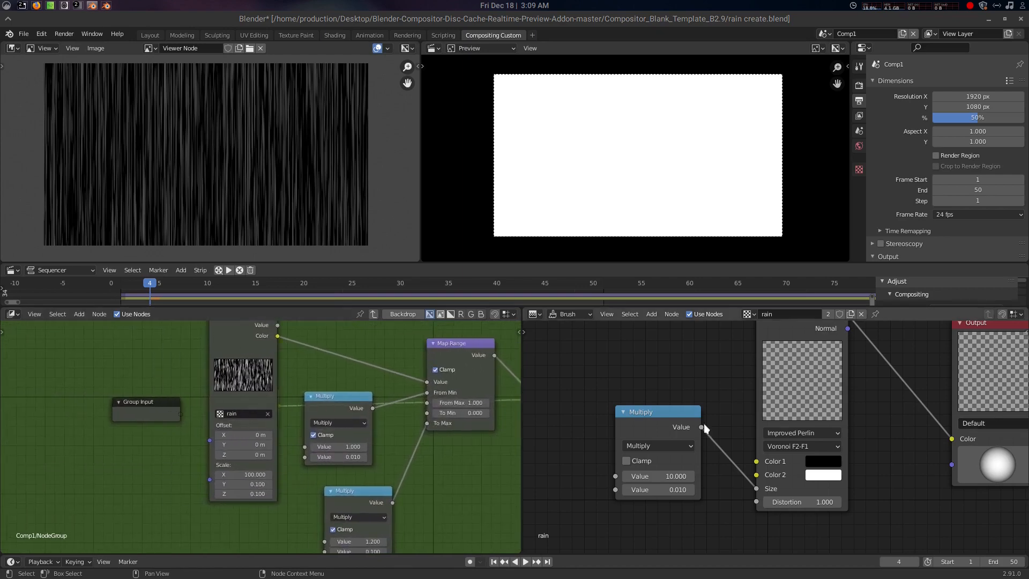
{"action": "middle_click_drag", "start_coordinate": [229, 444], "coordinate": [298, 433]}
{"action": "left_click_drag", "start_coordinate": [300, 430], "coordinate": [262, 407]}
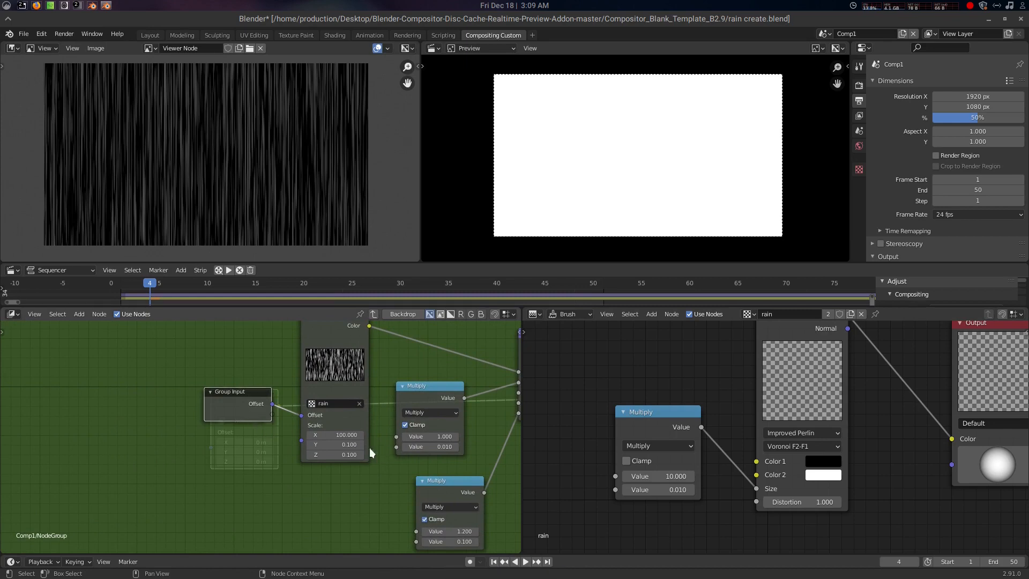
Rename the group's Offset input to "Offset ANimate" in the group interface settings
{"action": "key", "text": "n"}
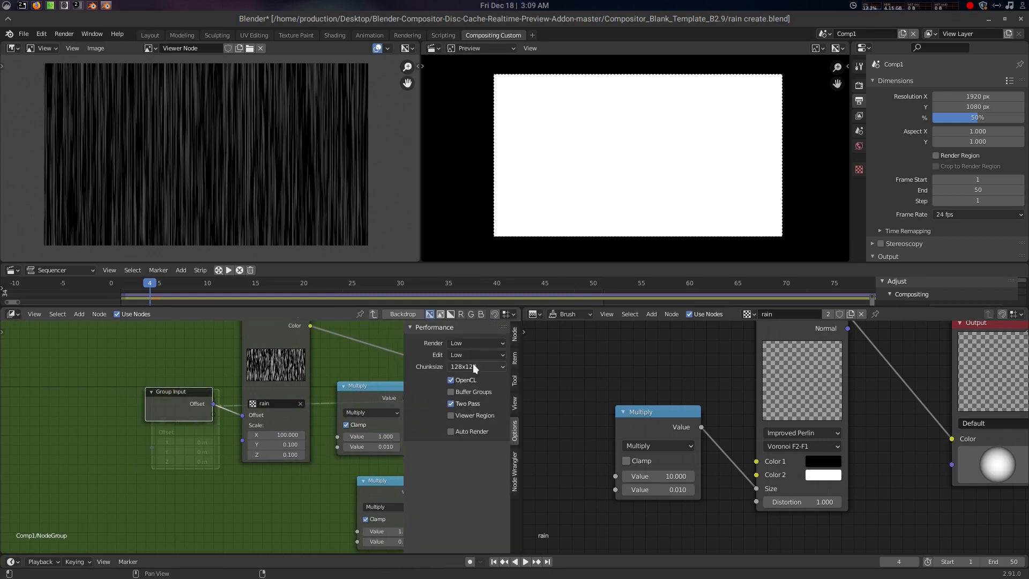
{"action": "left_click", "coordinate": [514, 358]}
{"action": "left_click", "coordinate": [513, 335]}
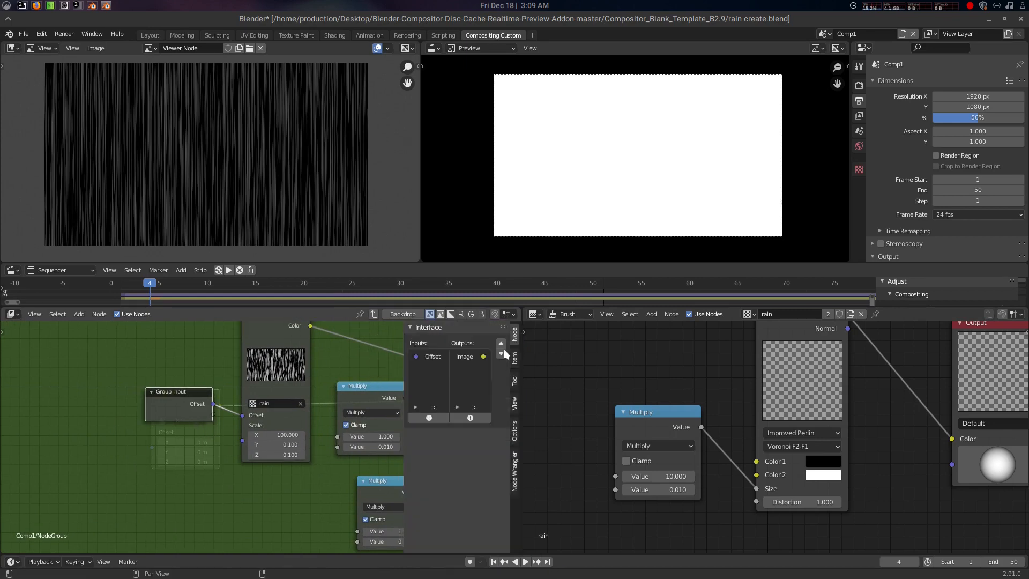
{"action": "left_click", "coordinate": [429, 356]}
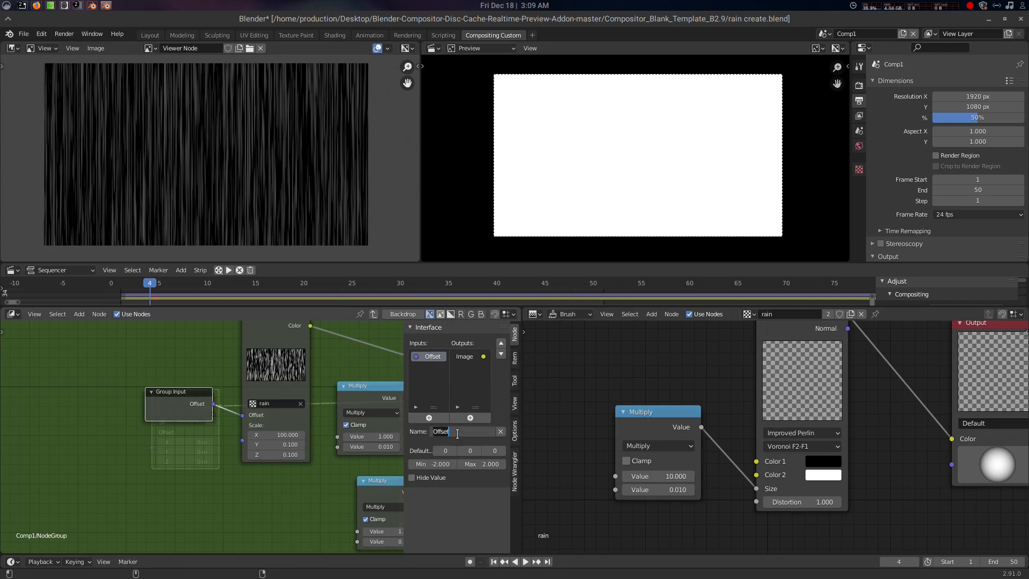
{"action": "left_click", "coordinate": [457, 433]}
{"action": "type", "text": "Am"}
{"action": "type", "text": "imate"}
{"action": "key", "text": "Return"}
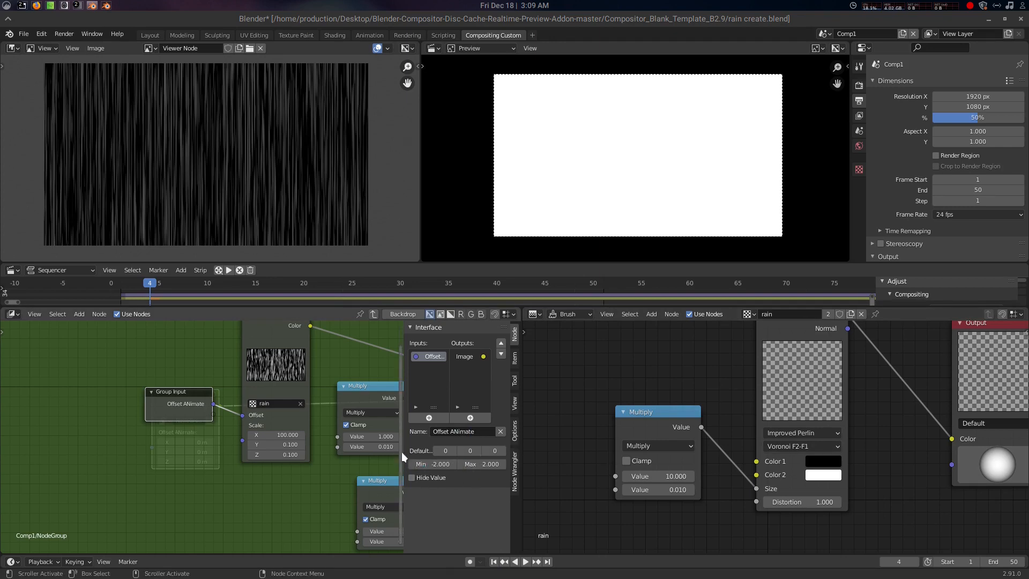
Widen the sidebar and set the Offset ANimate input's default Y value to 1 m
{"action": "left_click_drag", "start_coordinate": [401, 451], "coordinate": [360, 455]}
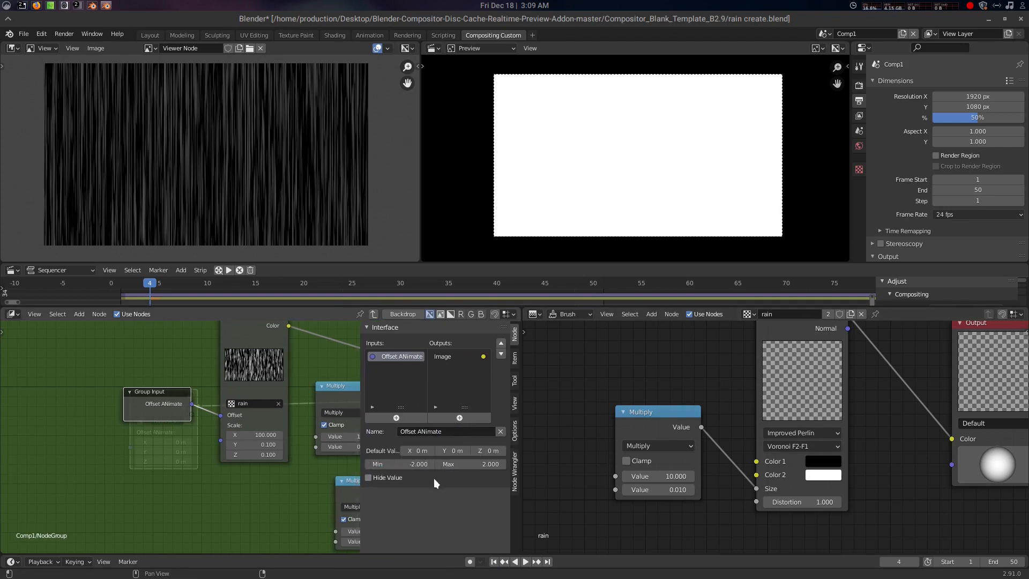
{"action": "left_click", "coordinate": [452, 450]}
{"action": "type", "text": "1"}
{"action": "key", "text": "Tab"}
{"action": "key", "text": "Return"}
Expose the first value of the Multiply node that drives From Min as a new group input
{"action": "middle_click_drag", "start_coordinate": [207, 458], "coordinate": [160, 448]}
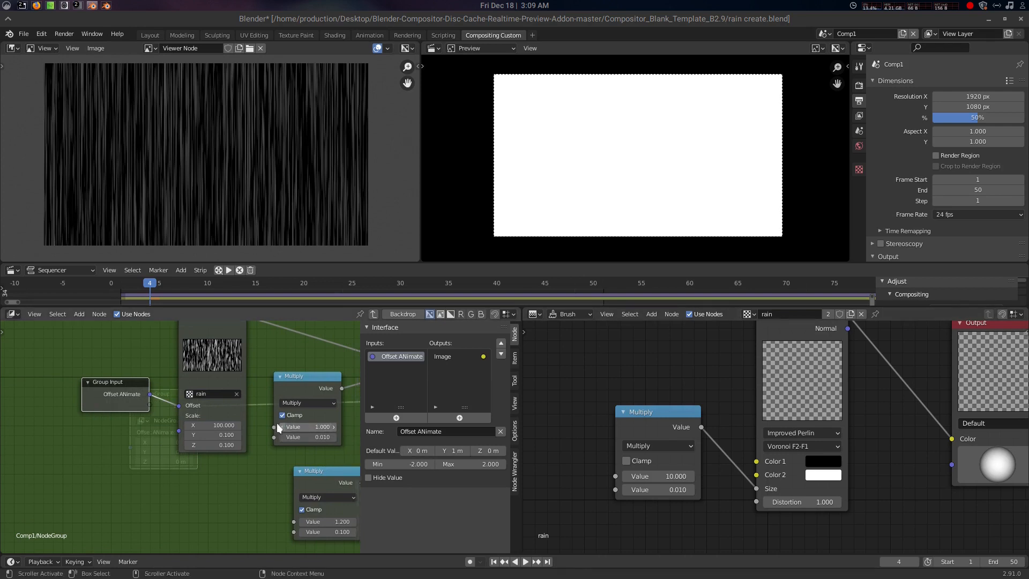
{"action": "middle_click_drag", "start_coordinate": [269, 423], "coordinate": [172, 441]}
{"action": "scroll", "coordinate": [172, 441], "scroll_direction": "down", "scroll_amount": 2}
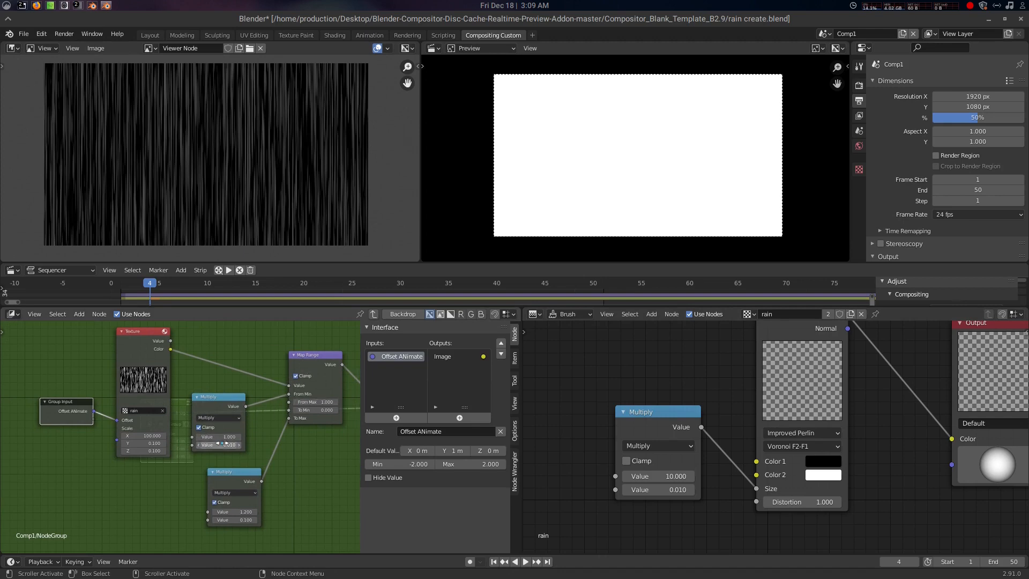
{"action": "middle_click_drag", "start_coordinate": [187, 440], "coordinate": [218, 440]}
{"action": "left_click_drag", "start_coordinate": [223, 438], "coordinate": [209, 434]}
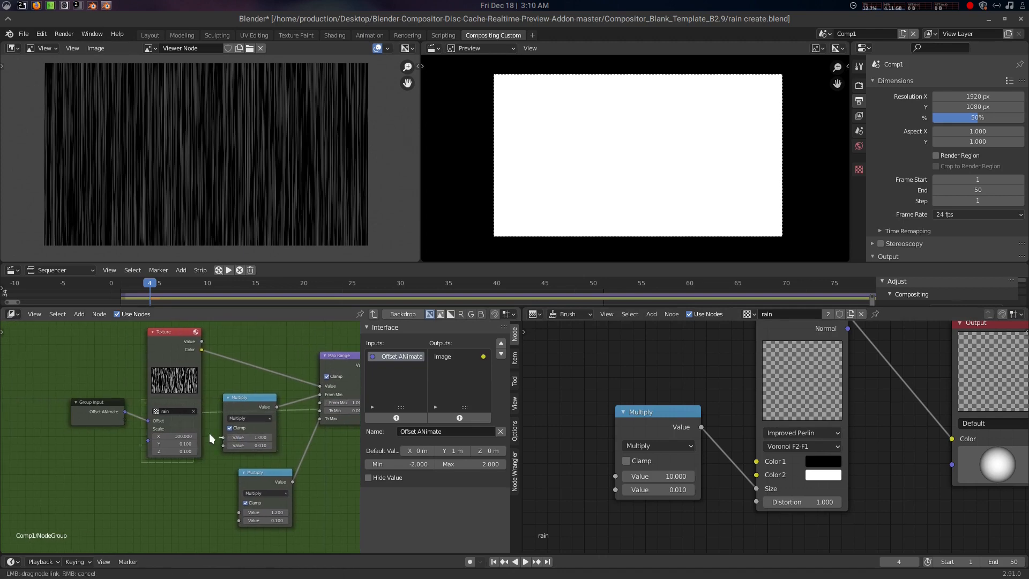
{"action": "left_click_drag", "start_coordinate": [132, 425], "coordinate": [118, 416]}
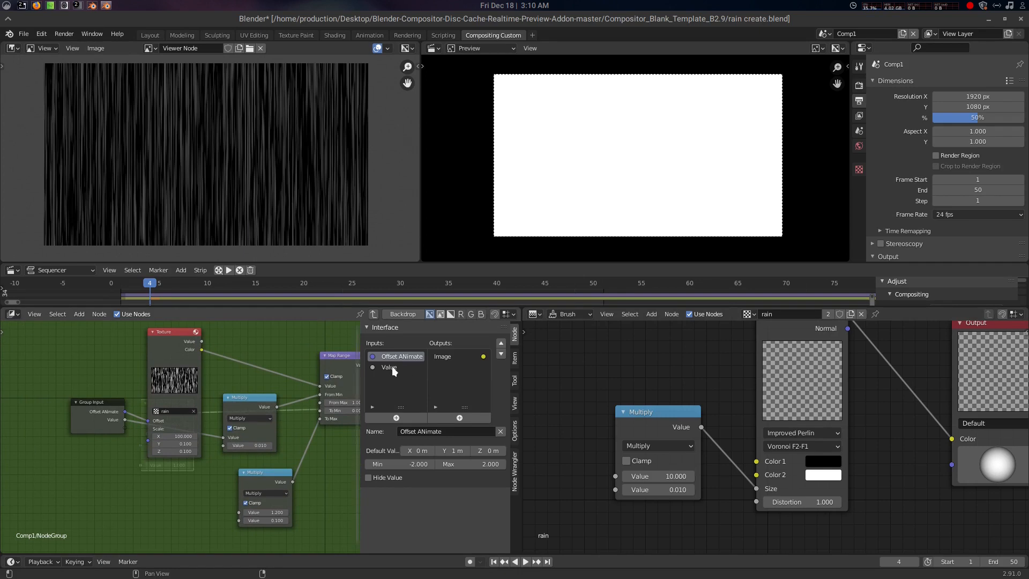
Rename the group's new Value input to "Amount Thresold"
{"action": "left_click", "coordinate": [439, 432]}
{"action": "type", "text": "Amo"}
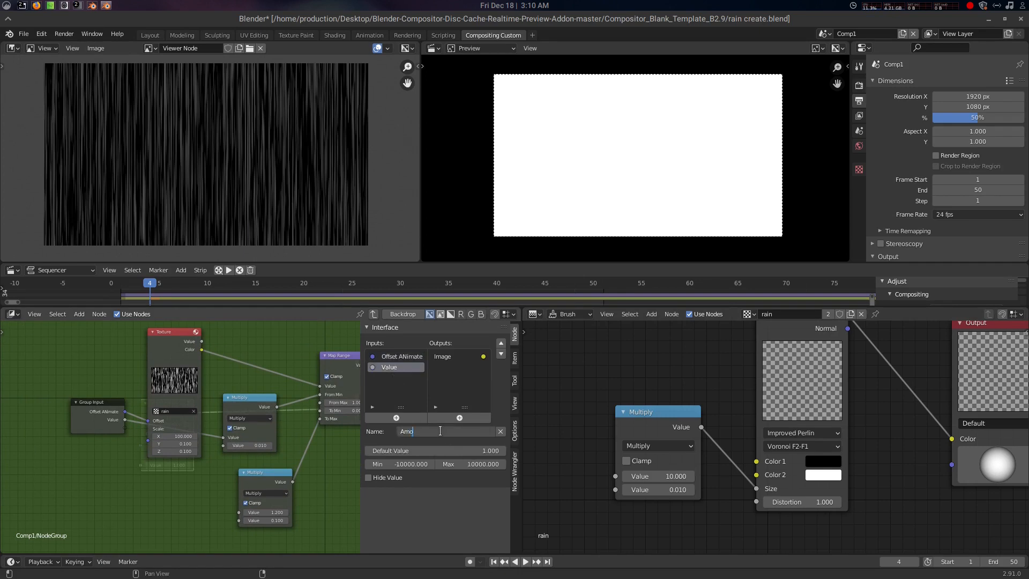
{"action": "type", "text": "unt Thresold"}
{"action": "key", "text": "Return"}
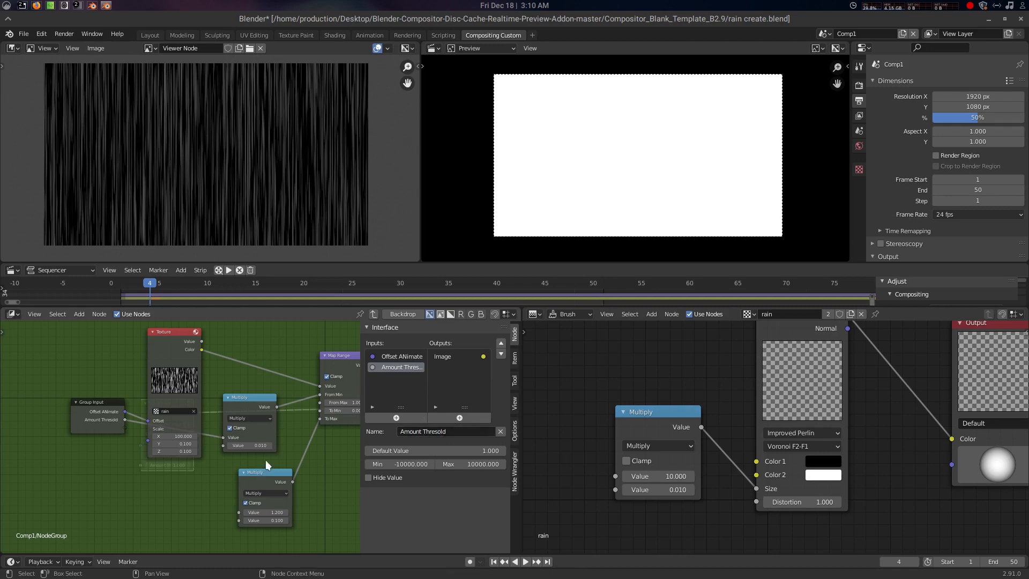
{"action": "middle_click_drag", "start_coordinate": [304, 474], "coordinate": [309, 463]}
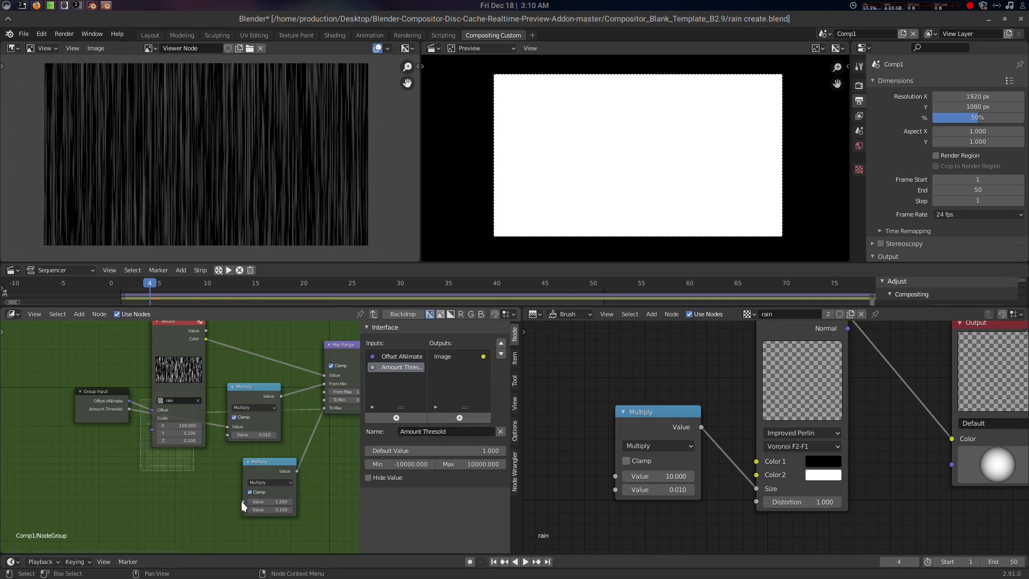
Expose the lower Multiply node's first value as a new group input named "Opacity Thresold"
{"action": "left_click_drag", "start_coordinate": [241, 501], "coordinate": [129, 417]}
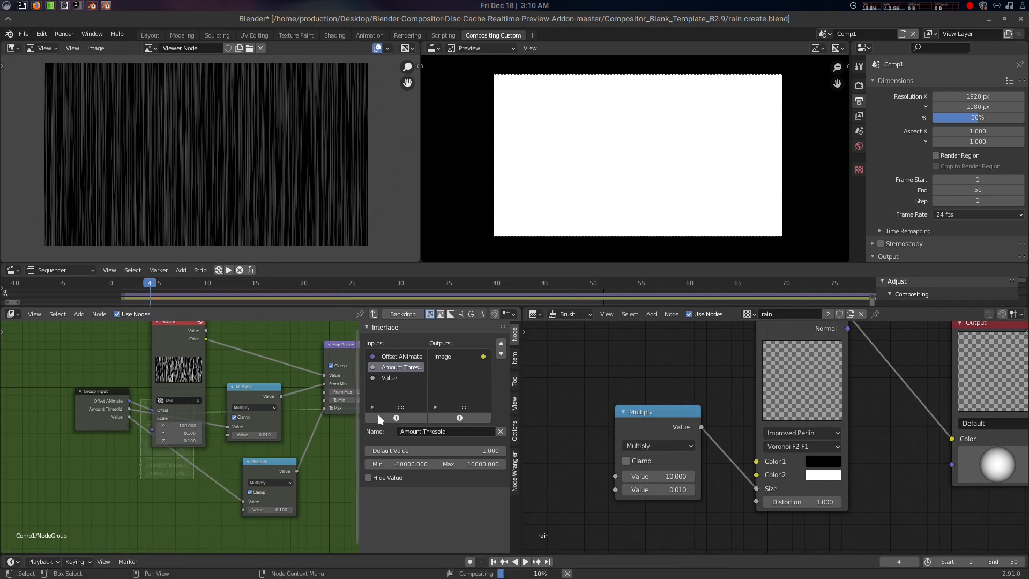
{"action": "left_click", "coordinate": [393, 378]}
{"action": "left_click", "coordinate": [434, 432]}
{"action": "type", "text": "O"}
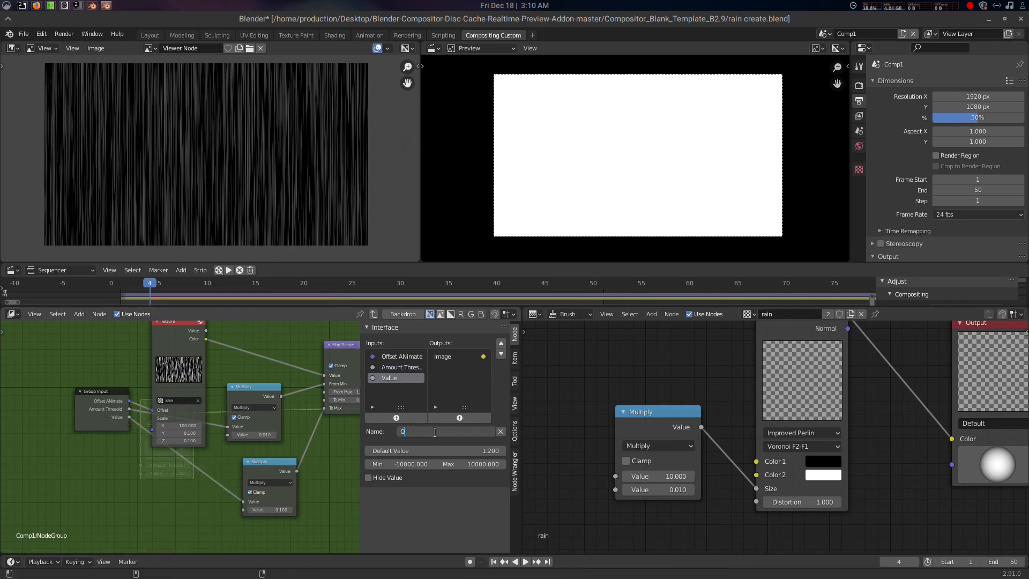
{"action": "type", "text": "pacity Thresold"}
{"action": "key", "text": "Return"}
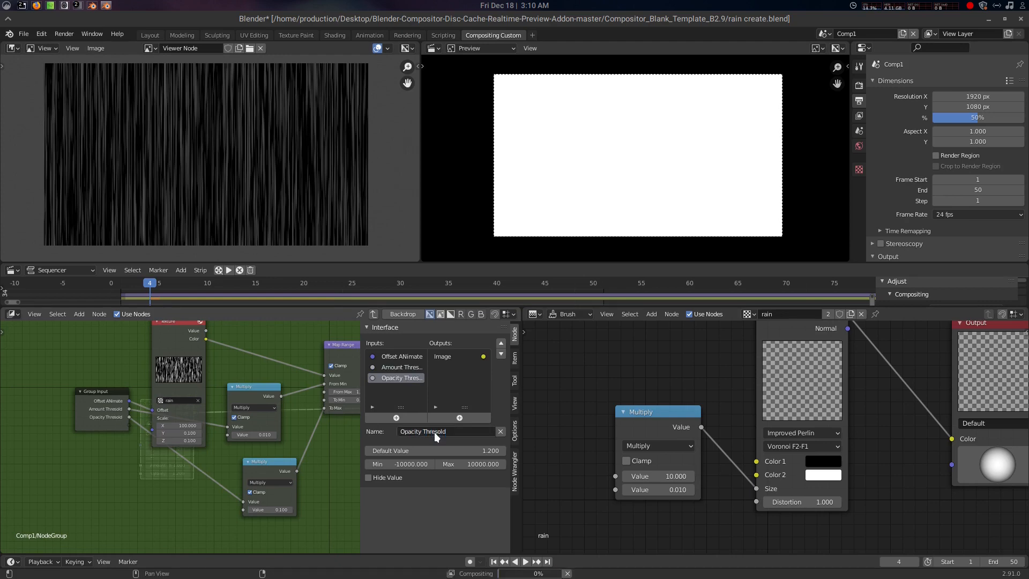
Expose the Transform node's Angle as a group input and leave the node group
{"action": "scroll", "coordinate": [283, 438], "scroll_direction": "down", "scroll_amount": 3}
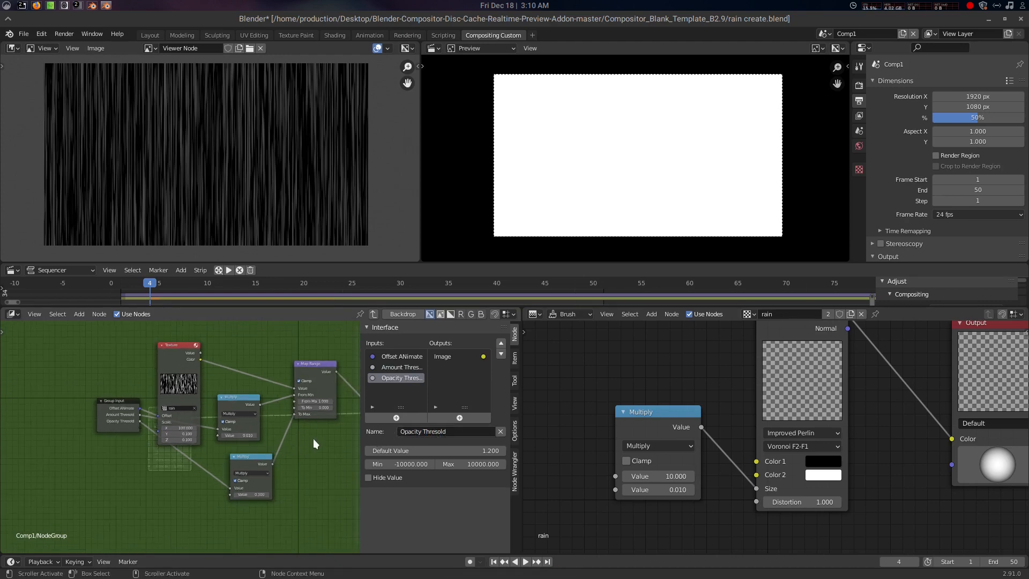
{"action": "middle_click_drag", "start_coordinate": [313, 438], "coordinate": [207, 432]}
{"action": "scroll", "coordinate": [207, 431], "scroll_direction": "down", "scroll_amount": 3}
{"action": "scroll", "coordinate": [257, 433], "scroll_direction": "up", "scroll_amount": 3}
{"action": "middle_click_drag", "start_coordinate": [296, 432], "coordinate": [284, 430]}
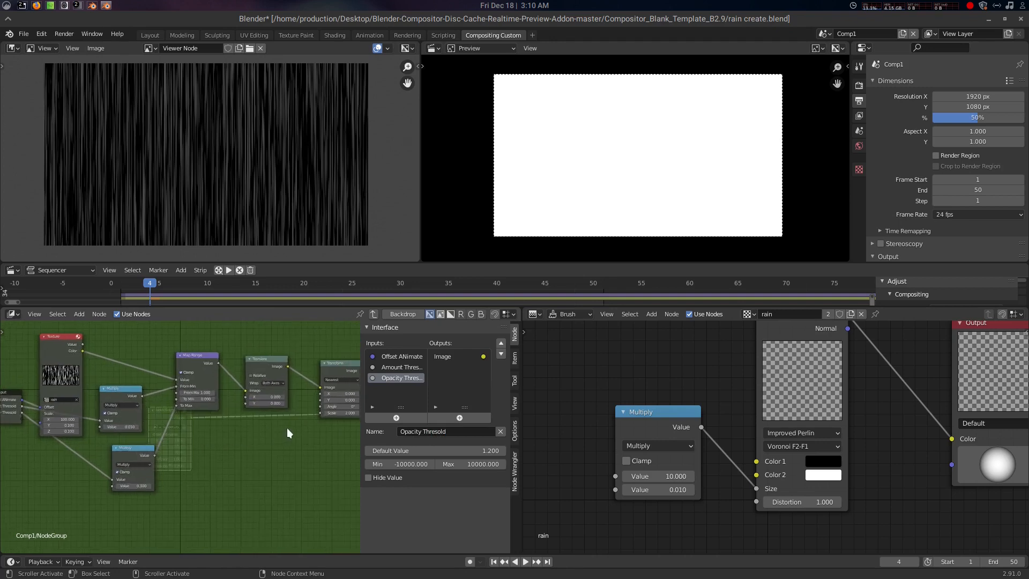
{"action": "scroll", "coordinate": [287, 428], "scroll_direction": "down", "scroll_amount": 2}
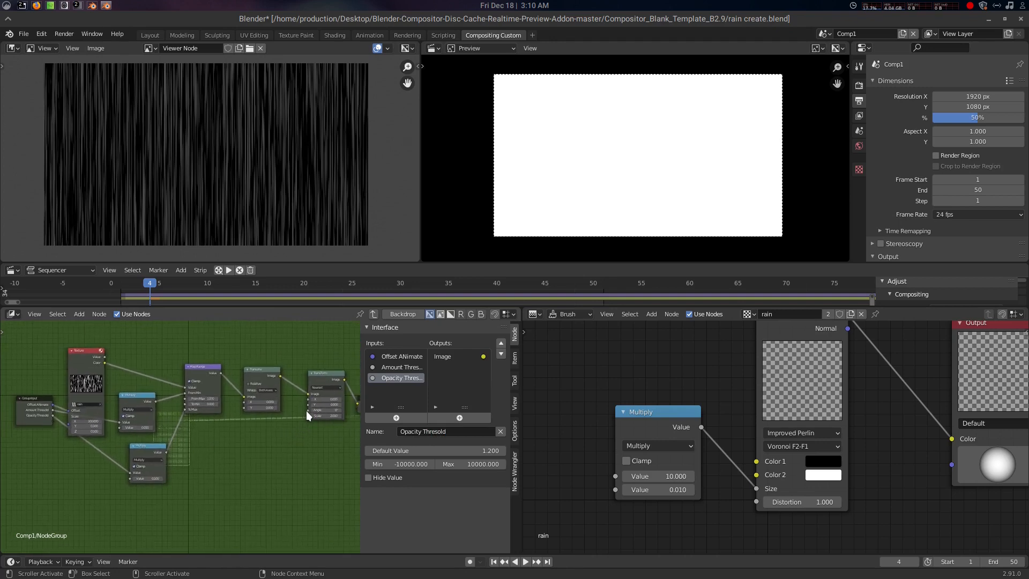
{"action": "left_click_drag", "start_coordinate": [306, 410], "coordinate": [53, 419]}
{"action": "key", "text": "Tab"}
Rename the node group "Rain" and widen its node so the full input names fit
{"action": "scroll", "coordinate": [194, 447], "scroll_direction": "up", "scroll_amount": 5}
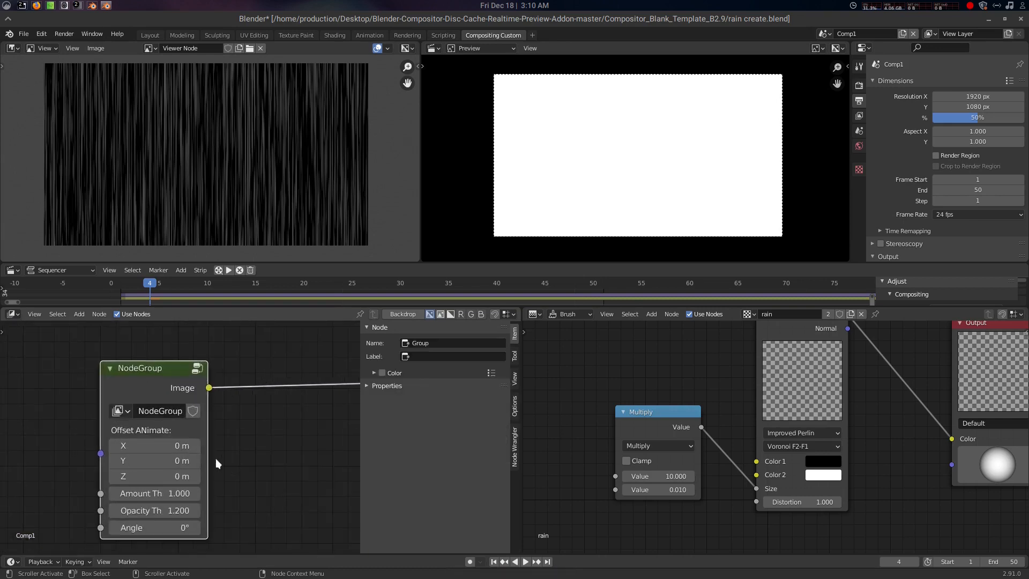
{"action": "middle_click_drag", "start_coordinate": [215, 459], "coordinate": [220, 427]}
{"action": "scroll", "coordinate": [219, 426], "scroll_direction": "up", "scroll_amount": 2}
{"action": "left_click", "coordinate": [154, 368]}
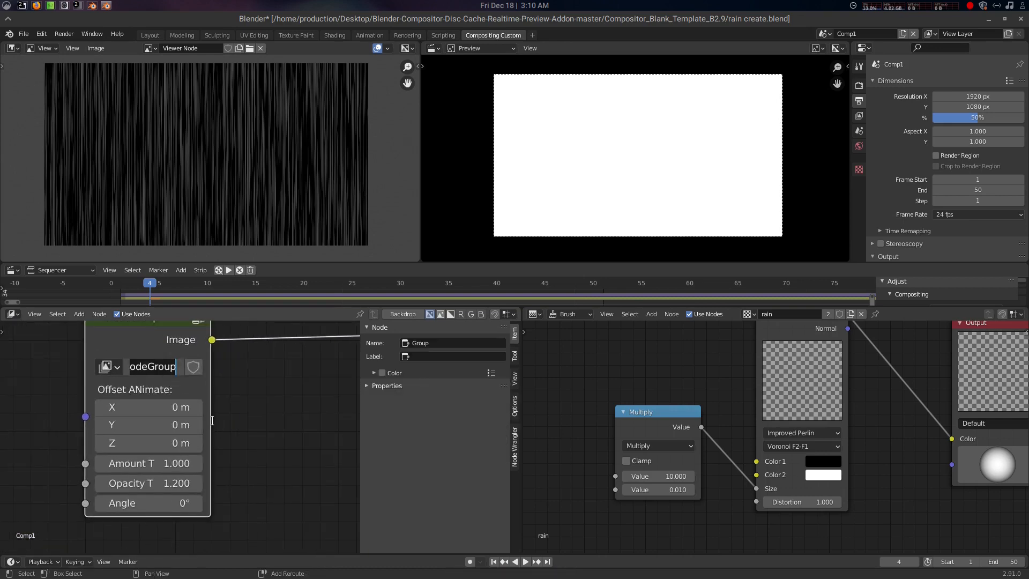
{"action": "type", "text": "Rain"}
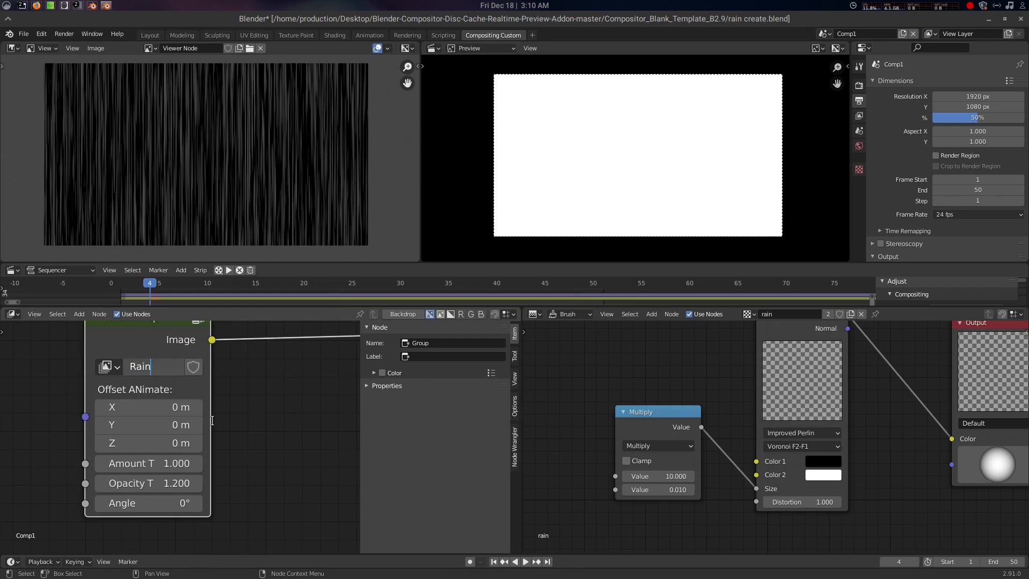
{"action": "key", "text": "Return"}
{"action": "scroll", "coordinate": [291, 453], "scroll_direction": "down", "scroll_amount": 1}
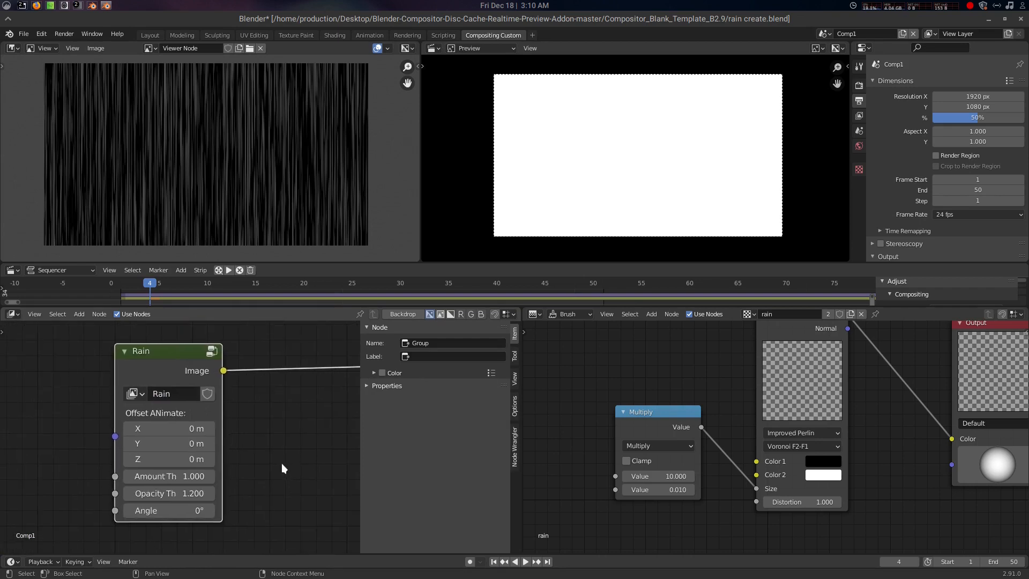
{"action": "left_click_drag", "start_coordinate": [223, 456], "coordinate": [249, 455]}
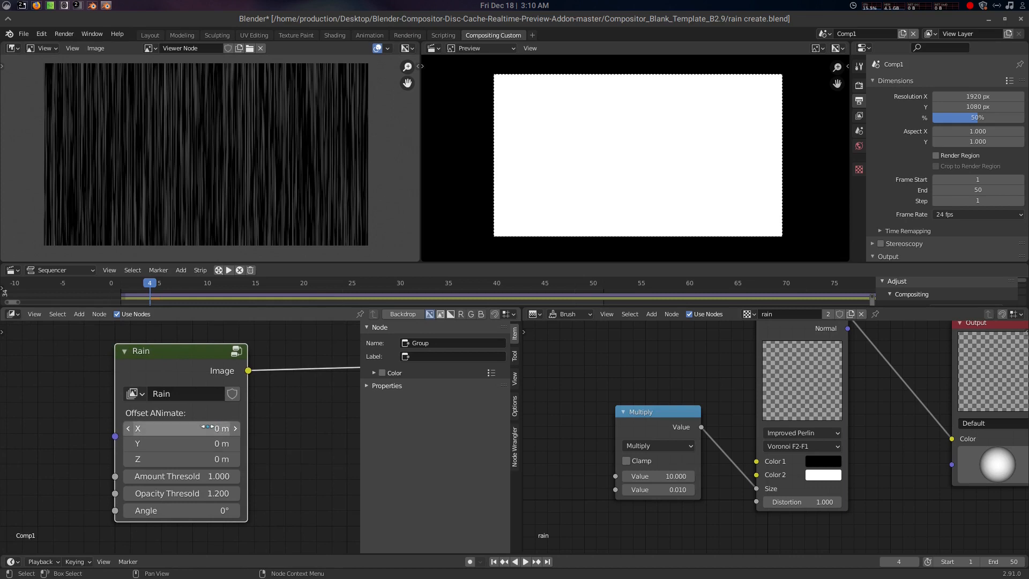
Set the Rain node's Offset ANimate Y to 1 m and increase its Angle to 18.9°
{"action": "left_click", "coordinate": [214, 444]}
{"action": "type", "text": "1"}
{"action": "key", "text": "Return"}
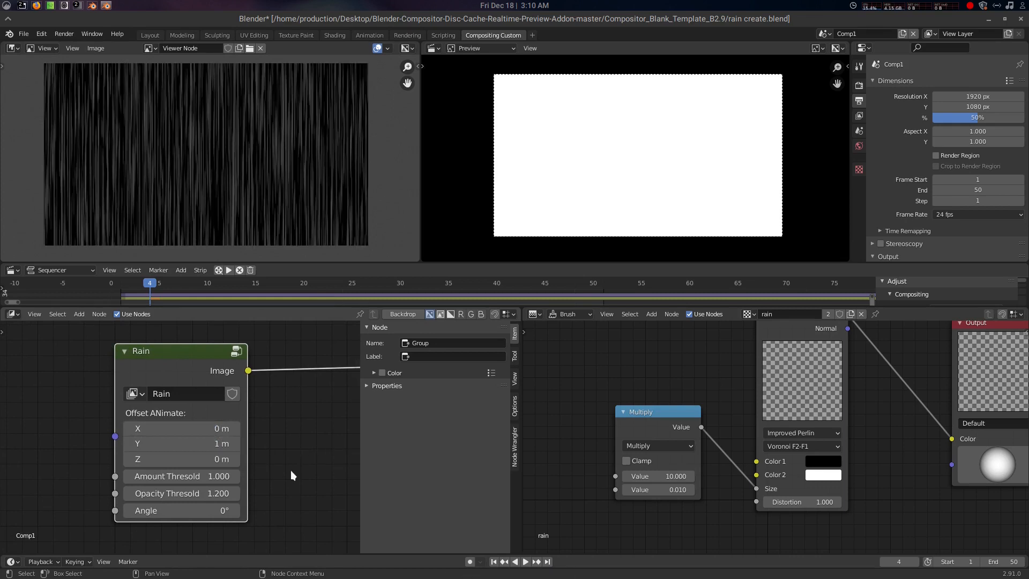
{"action": "left_click_drag", "start_coordinate": [235, 509], "coordinate": [273, 509]}
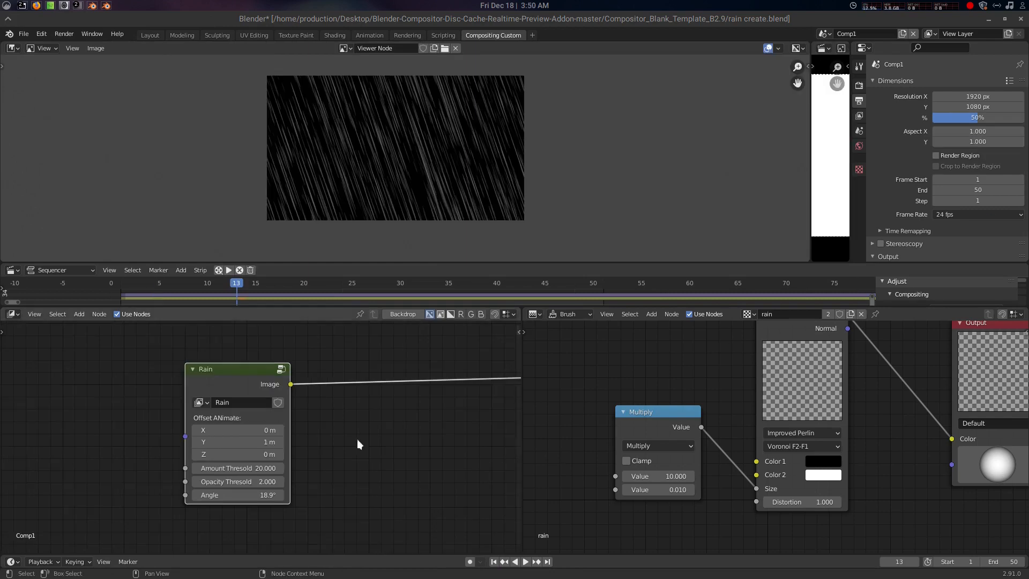
Test the Rain node's Amount Thresold at 1 and set it back to 20
{"action": "scroll", "coordinate": [357, 439], "scroll_direction": "up", "scroll_amount": 2}
{"action": "double_click", "coordinate": [309, 471]}
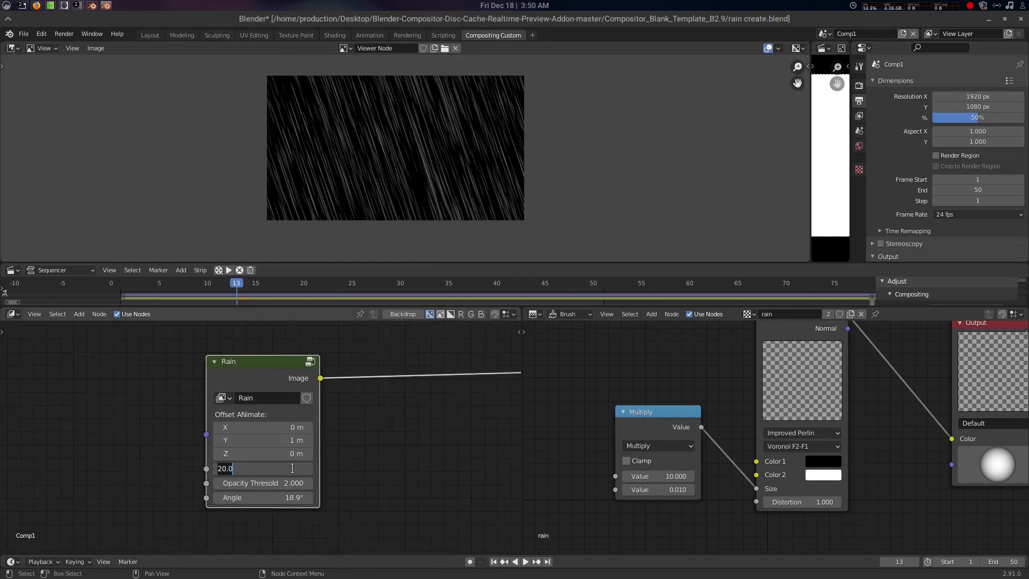
{"action": "type", "text": "1"}
{"action": "key", "text": "Return"}
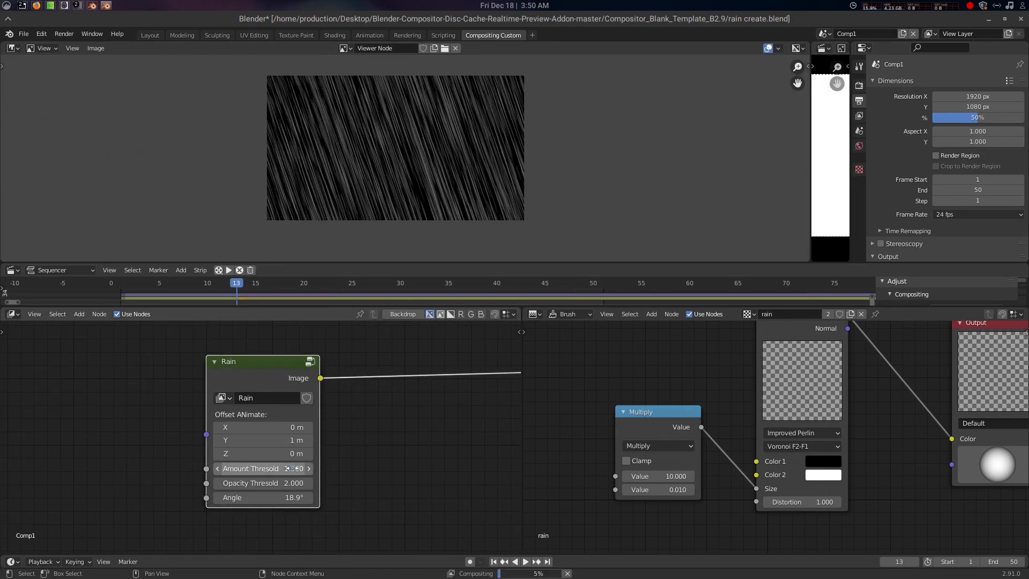
{"action": "double_click", "coordinate": [295, 466]}
{"action": "type", "text": "20"}
{"action": "key", "text": "Return"}
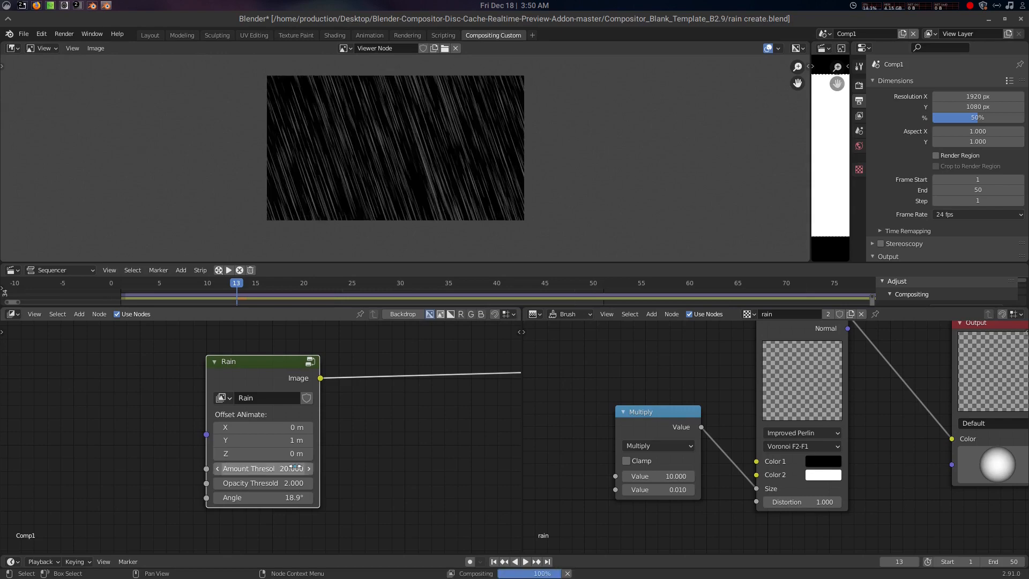
Set the Distortion of the rain texture's Voronoi F2-F1 noise node to 5
{"action": "scroll", "coordinate": [482, 461], "scroll_direction": "up", "scroll_amount": 1}
{"action": "middle_click_drag", "start_coordinate": [756, 514], "coordinate": [723, 508]}
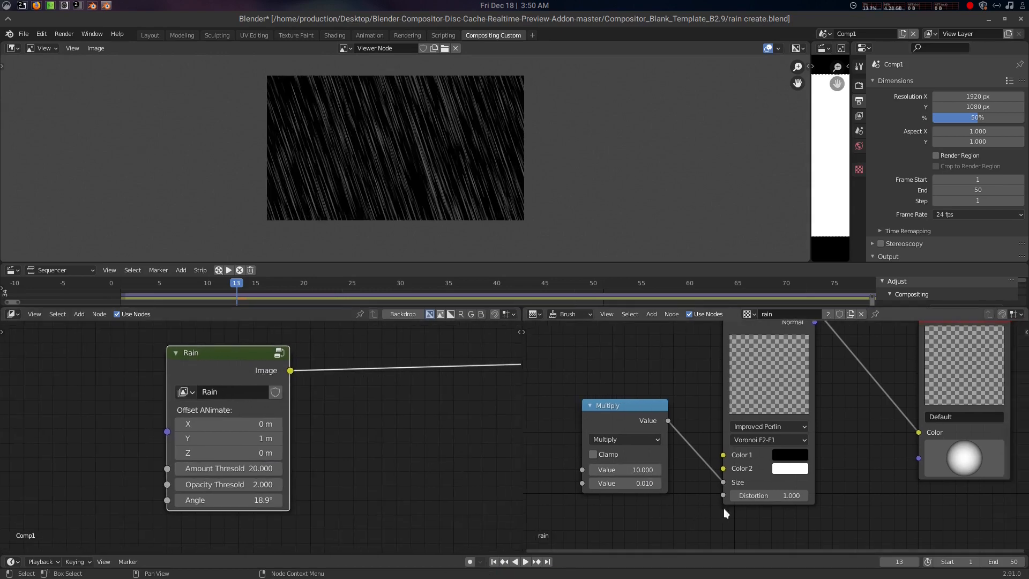
{"action": "left_click", "coordinate": [777, 495]}
{"action": "type", "text": "5"}
{"action": "key", "text": "Return"}
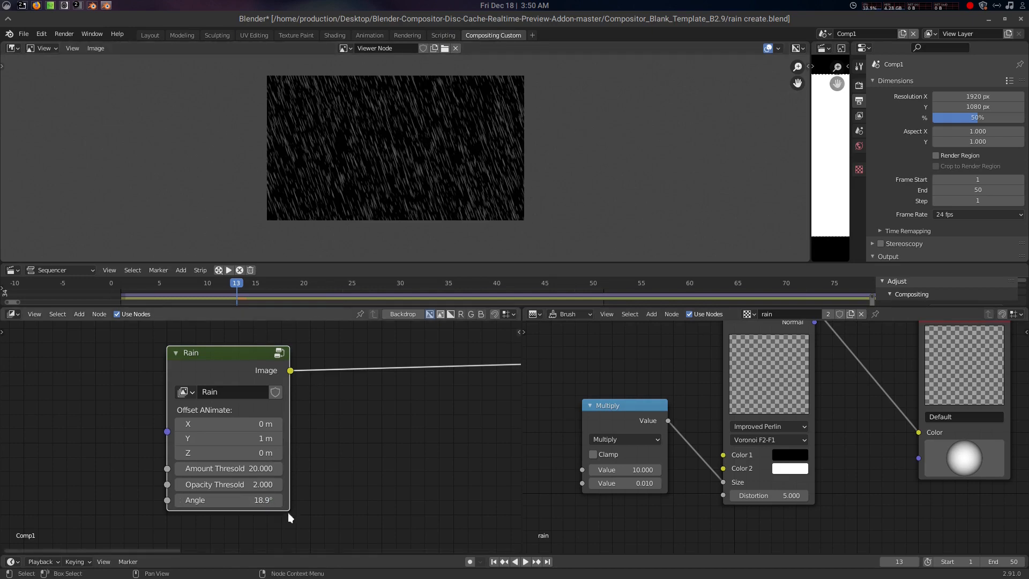
Increase the Rain node's Angle to 22.8°
{"action": "mouse_move", "coordinate": [258, 503]}
{"action": "left_mouse_down"}
{"action": "mouse_move", "coordinate": [302, 502]}
{"action": "mouse_move", "coordinate": [277, 503]}
{"action": "left_mouse_up"}
{"action": "left_click", "coordinate": [260, 500]}
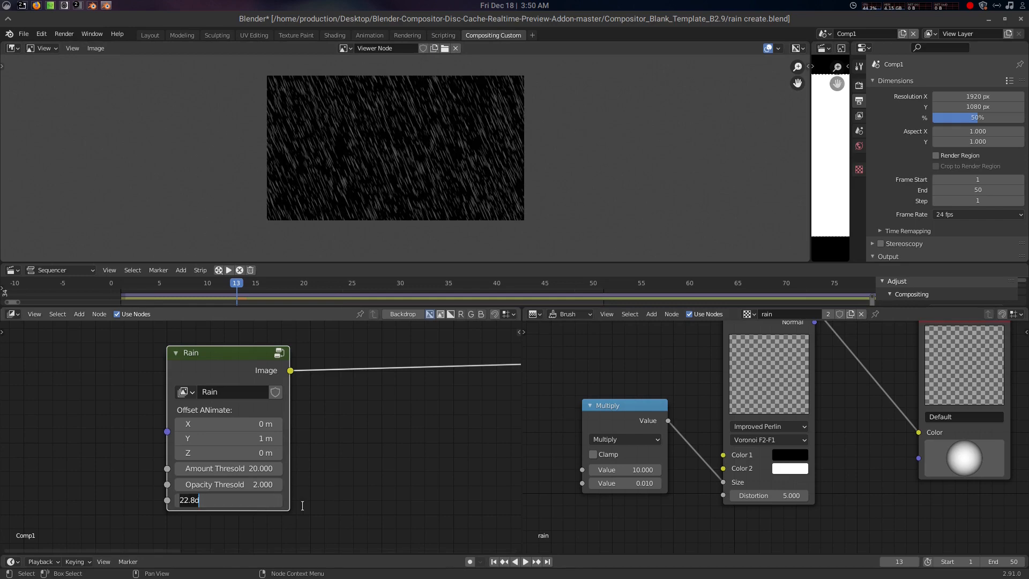
{"action": "key", "text": "Return"}
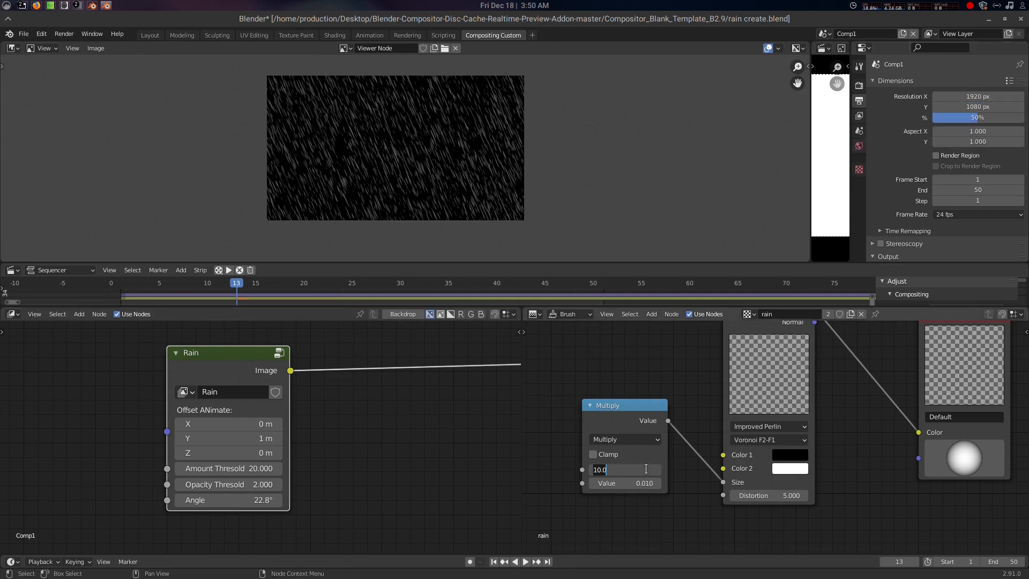
Test the first value of the Multiply node driving the texture's Size at 2 and 50, and return it to 10
{"action": "key", "text": "BackSpace"}
{"action": "key", "text": "BackSpace"}
{"action": "key", "text": "BackSpace"}
{"action": "key", "text": "BackSpace"}
{"action": "type", "text": "2"}
{"action": "key", "text": "Return"}
{"action": "left_click", "coordinate": [645, 469]}
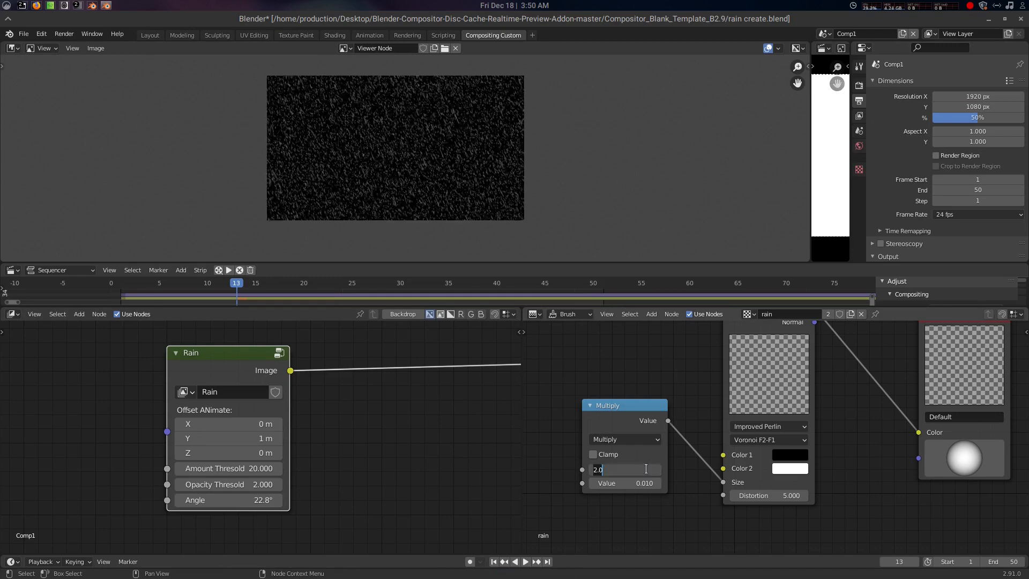
{"action": "type", "text": "50"}
{"action": "key", "text": "Return"}
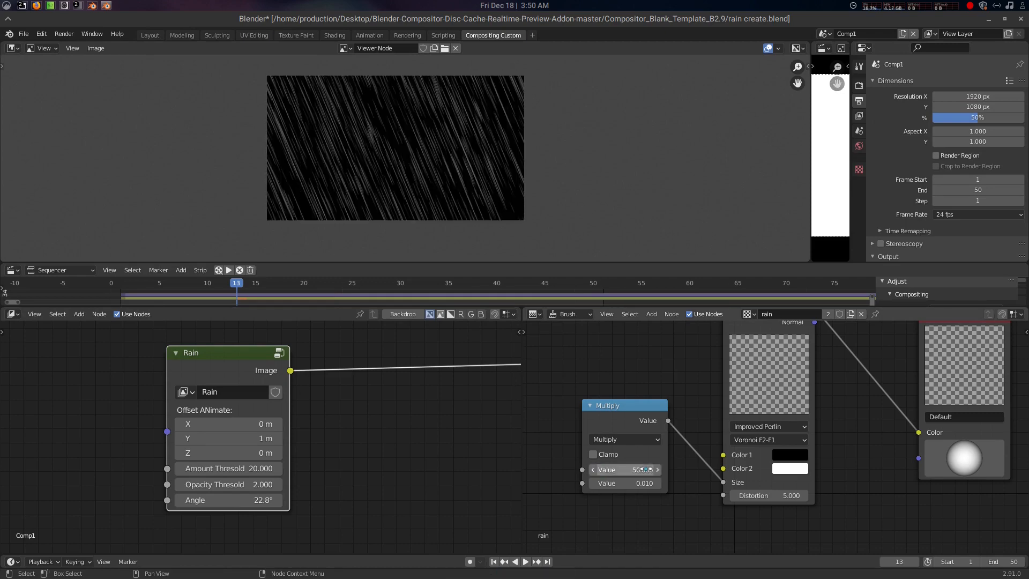
{"action": "left_click", "coordinate": [644, 469]}
{"action": "type", "text": "10"}
{"action": "key", "text": "Return"}
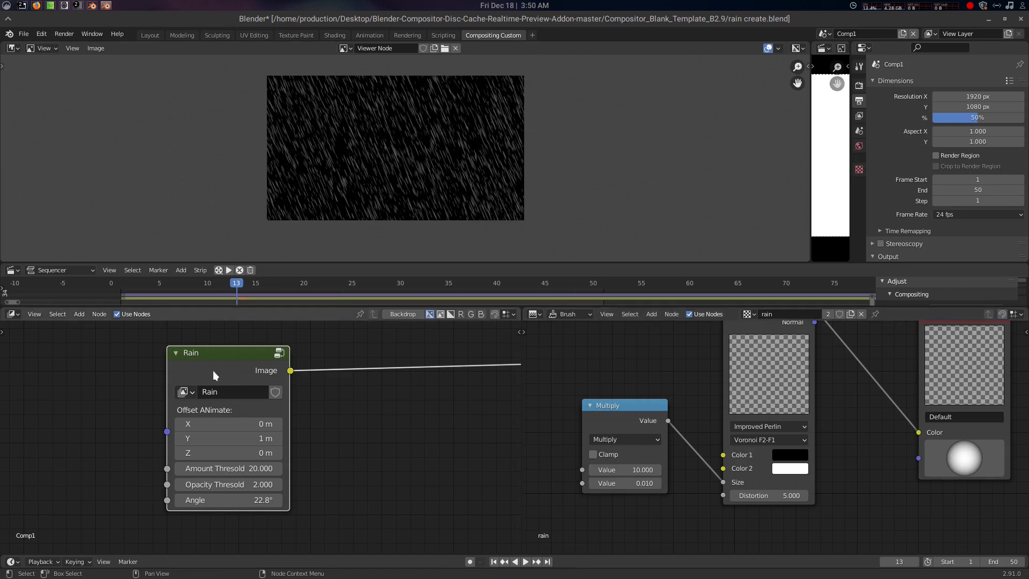
Open the Rain group for editing and set its Transform node's Scale to 1
{"action": "key", "text": "Tab"}
{"action": "scroll", "coordinate": [374, 447], "scroll_direction": "down", "scroll_amount": 4}
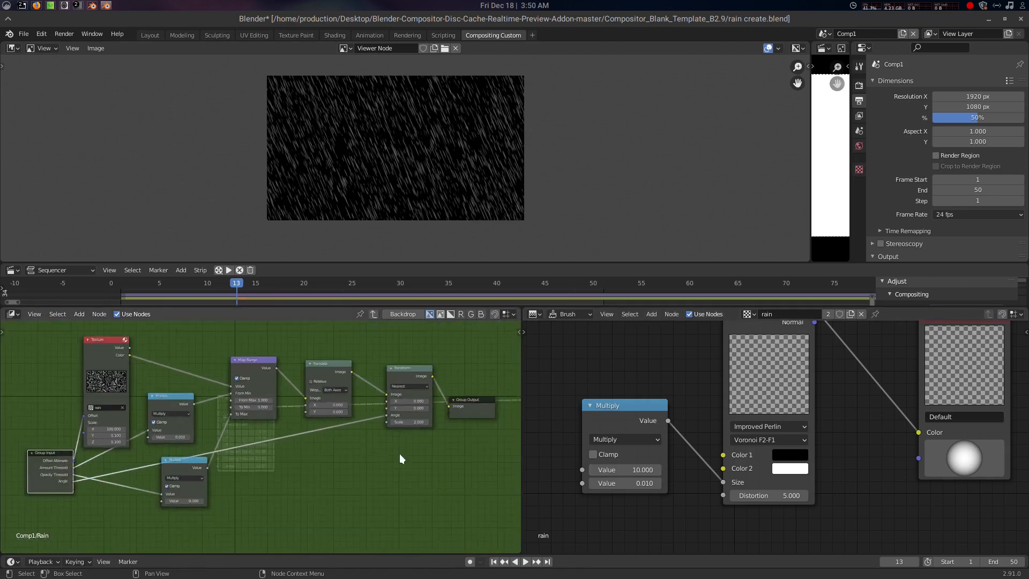
{"action": "scroll", "coordinate": [367, 459], "scroll_direction": "up", "scroll_amount": 3}
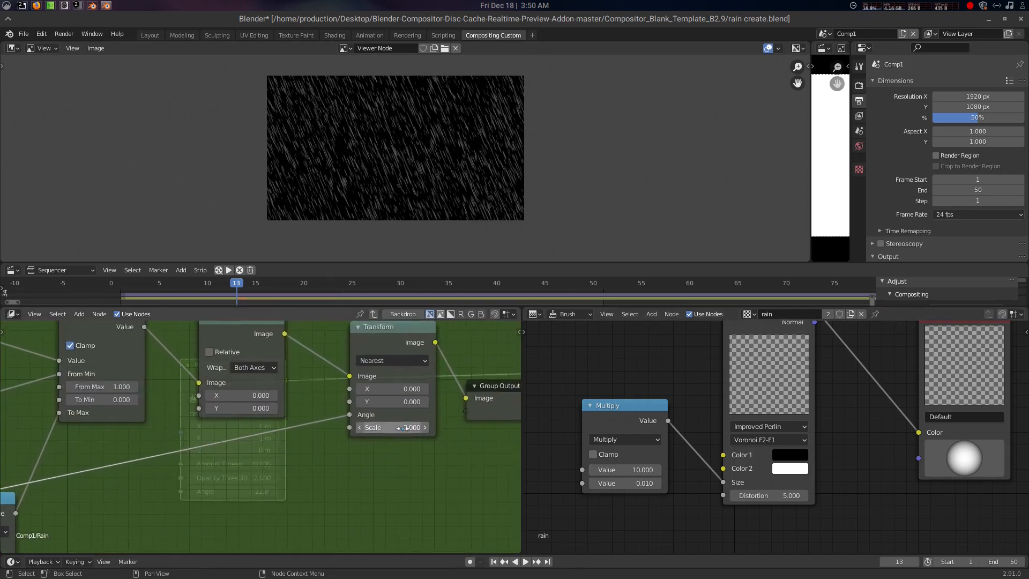
{"action": "left_click", "coordinate": [402, 427]}
{"action": "type", "text": "1"}
{"action": "key", "text": "Return"}
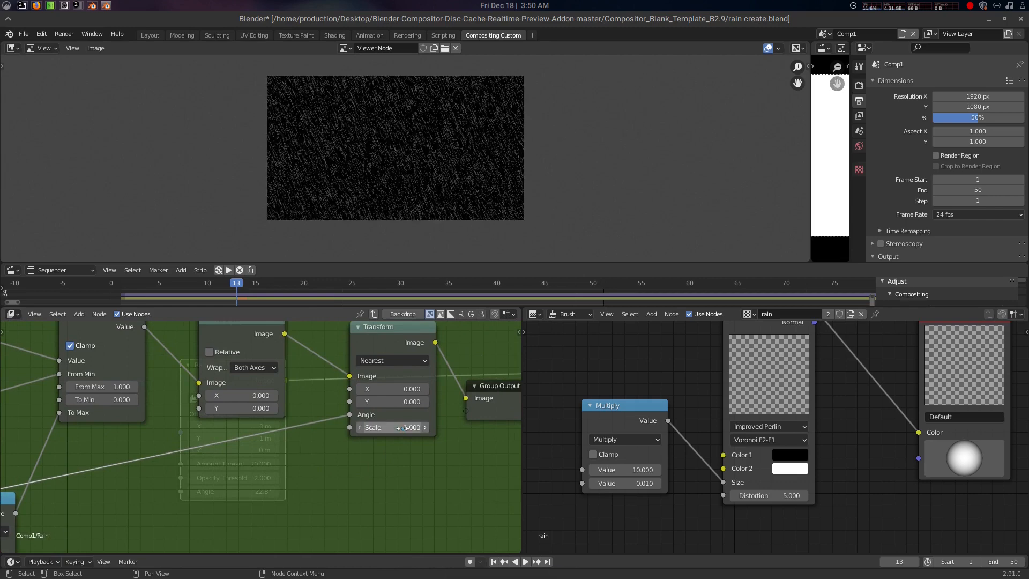
Try 5 as the first value of the texture's Multiply node, set it to 20 and inspect the rain preview up close
{"action": "left_click", "coordinate": [630, 469]}
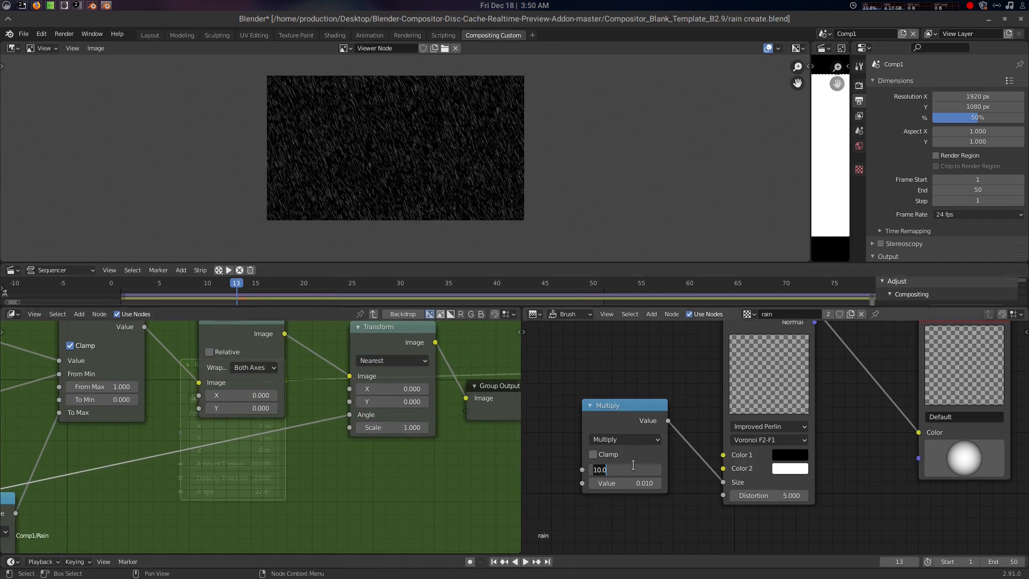
{"action": "type", "text": "5"}
{"action": "key", "text": "Return"}
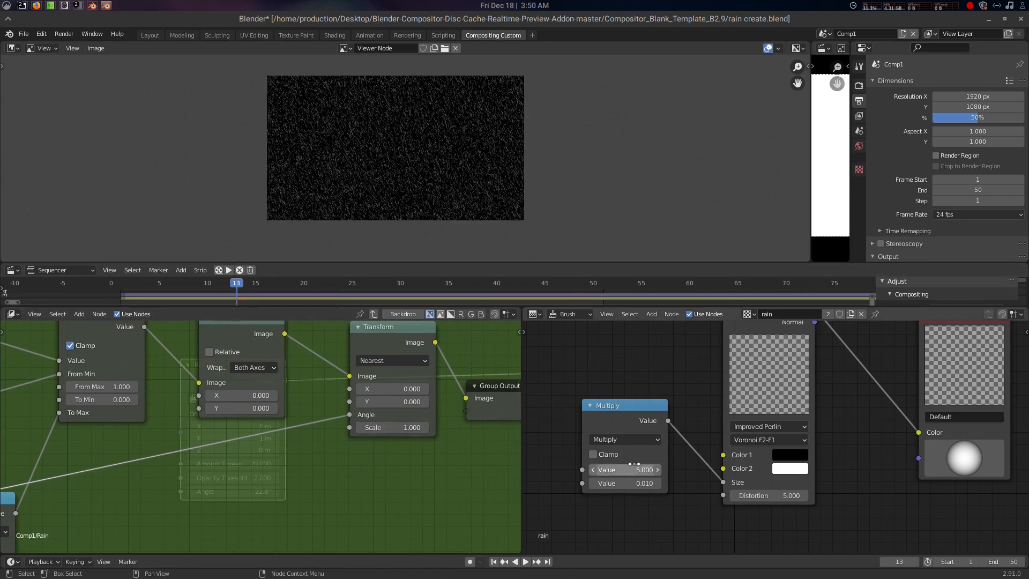
{"action": "left_click", "coordinate": [634, 463]}
{"action": "type", "text": "20"}
{"action": "key", "text": "Return"}
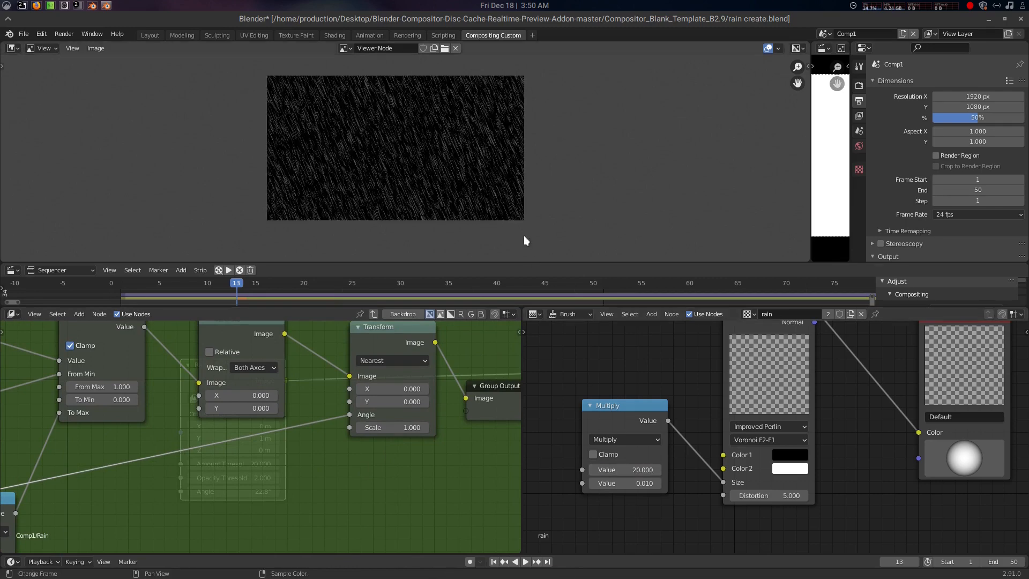
{"action": "scroll", "coordinate": [523, 236], "scroll_direction": "up", "scroll_amount": 3}
{"action": "middle_click_drag", "start_coordinate": [579, 210], "coordinate": [520, 171]}
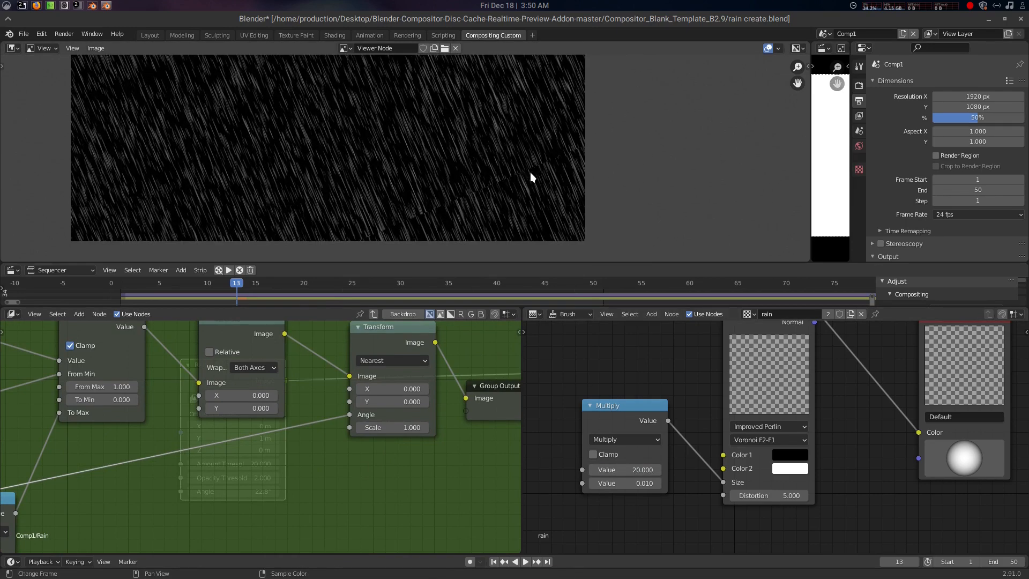
Set the Scale of the Transform node inside the Rain group to 2
{"action": "left_click", "coordinate": [405, 432]}
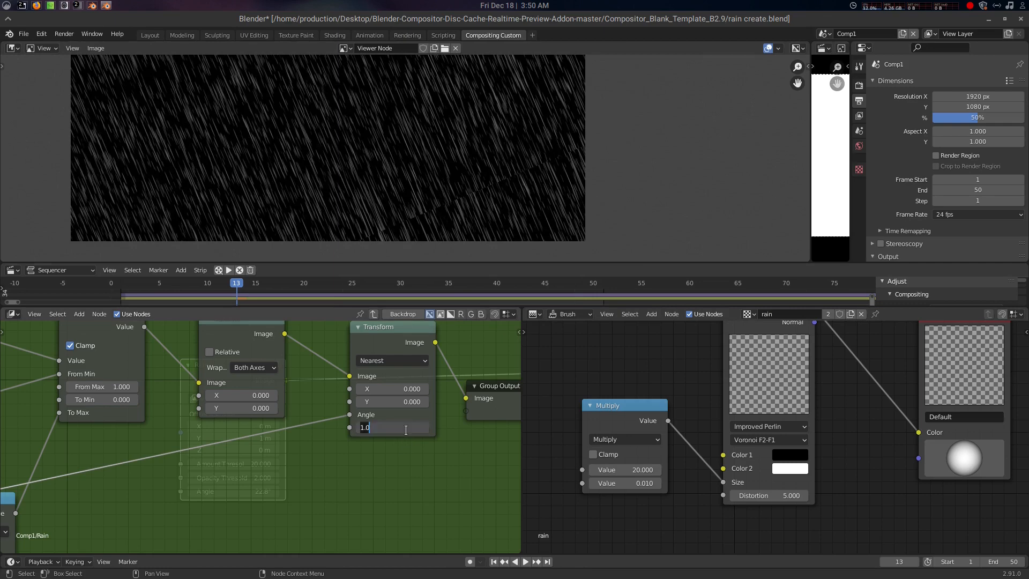
{"action": "type", "text": "2"}
{"action": "key", "text": "Return"}
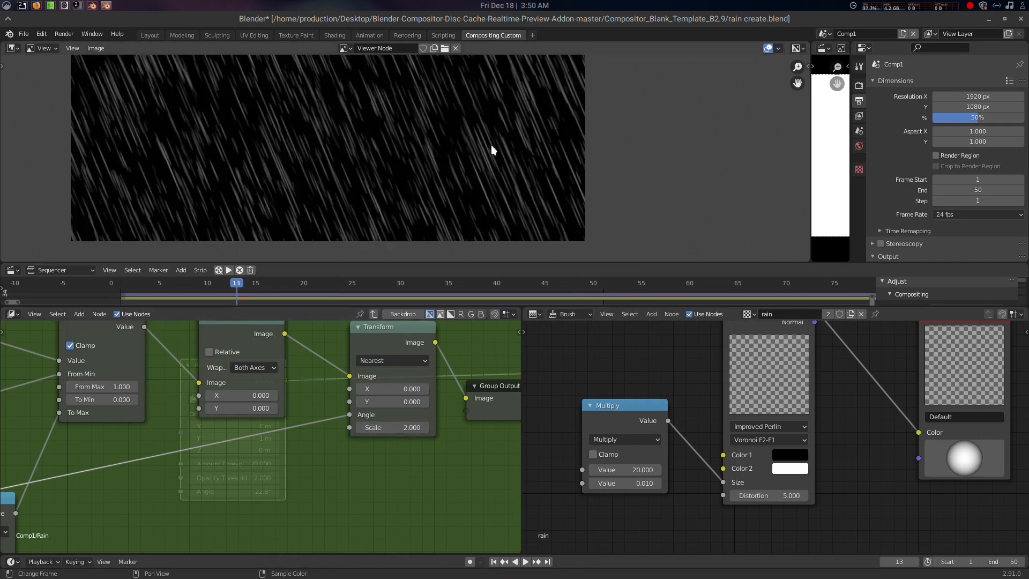
{"action": "scroll", "coordinate": [478, 156], "scroll_direction": "down", "scroll_amount": 1}
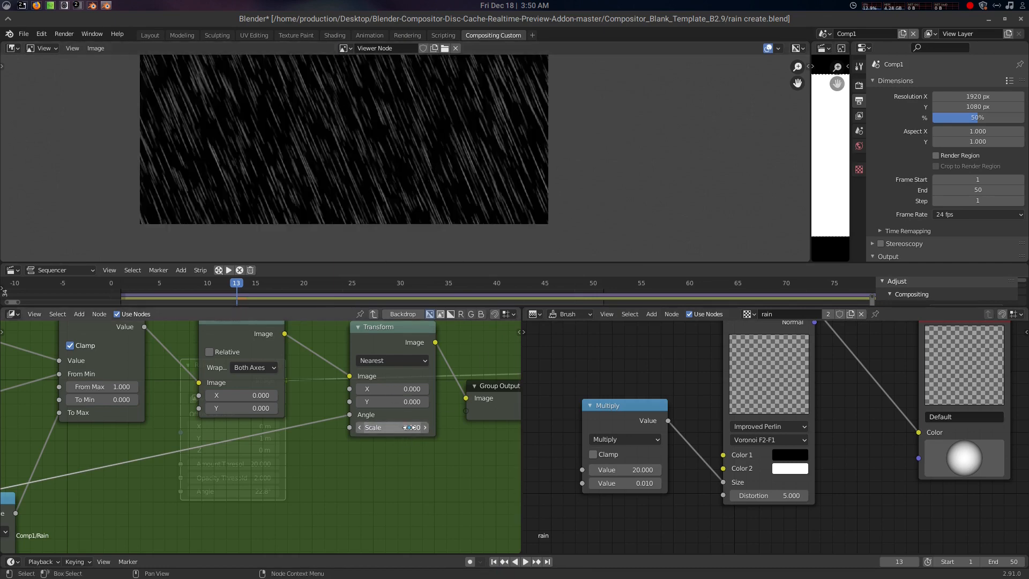
{"action": "left_click_drag", "start_coordinate": [408, 426], "coordinate": [468, 426]}
{"action": "key", "text": "Escape"}
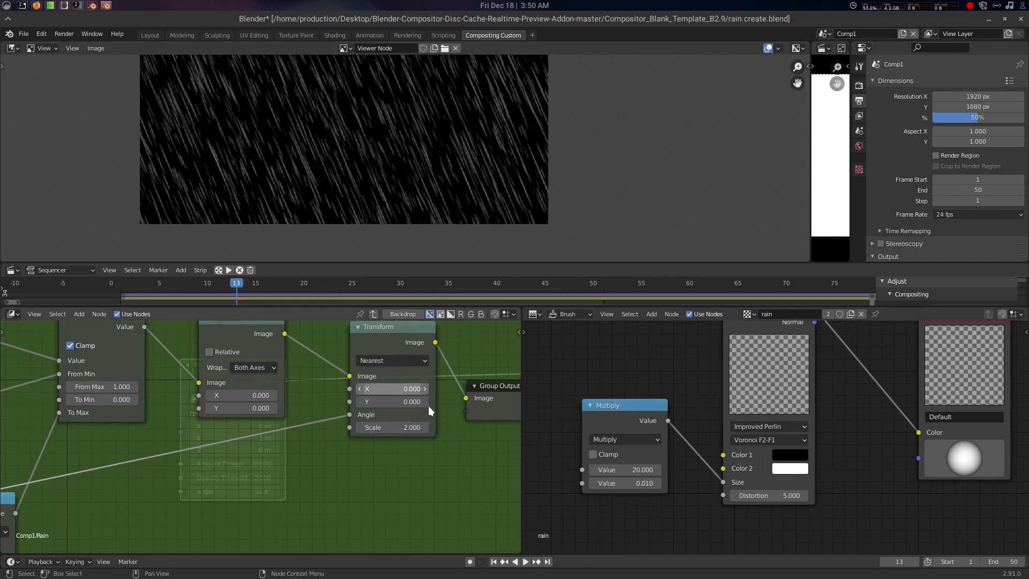
{"action": "scroll", "coordinate": [285, 422], "scroll_direction": "down", "scroll_amount": 2}
{"action": "middle_click_drag", "start_coordinate": [204, 448], "coordinate": [442, 443]}
{"action": "scroll", "coordinate": [352, 435], "scroll_direction": "down", "scroll_amount": 1}
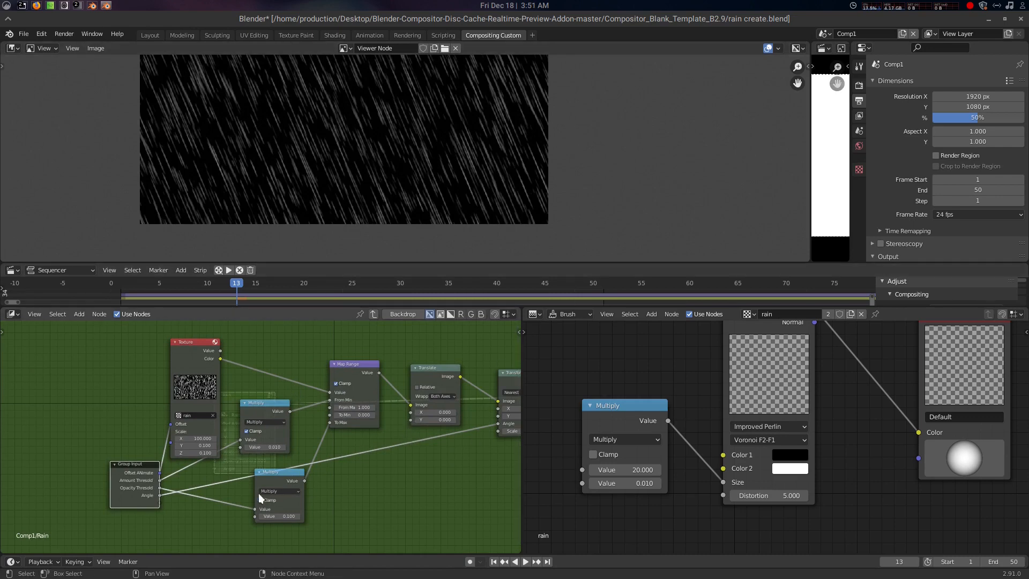
Examine the Transform node's Scale setting inside the Rain group and compare it with the whole rain preview
{"action": "middle_click_drag", "start_coordinate": [356, 450], "coordinate": [339, 449]}
{"action": "scroll", "coordinate": [335, 456], "scroll_direction": "up", "scroll_amount": 1}
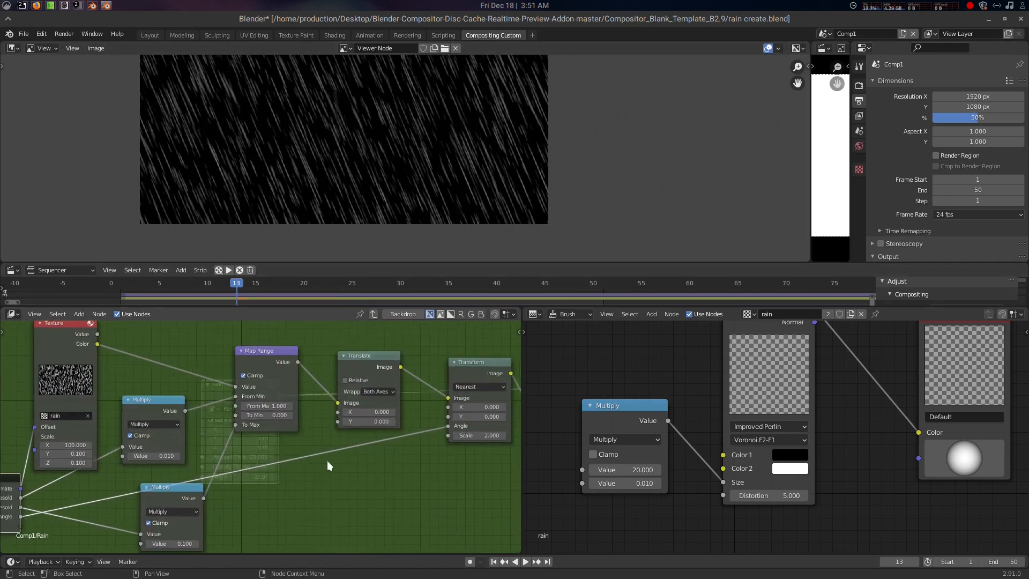
{"action": "middle_click_drag", "start_coordinate": [463, 442], "coordinate": [441, 442]}
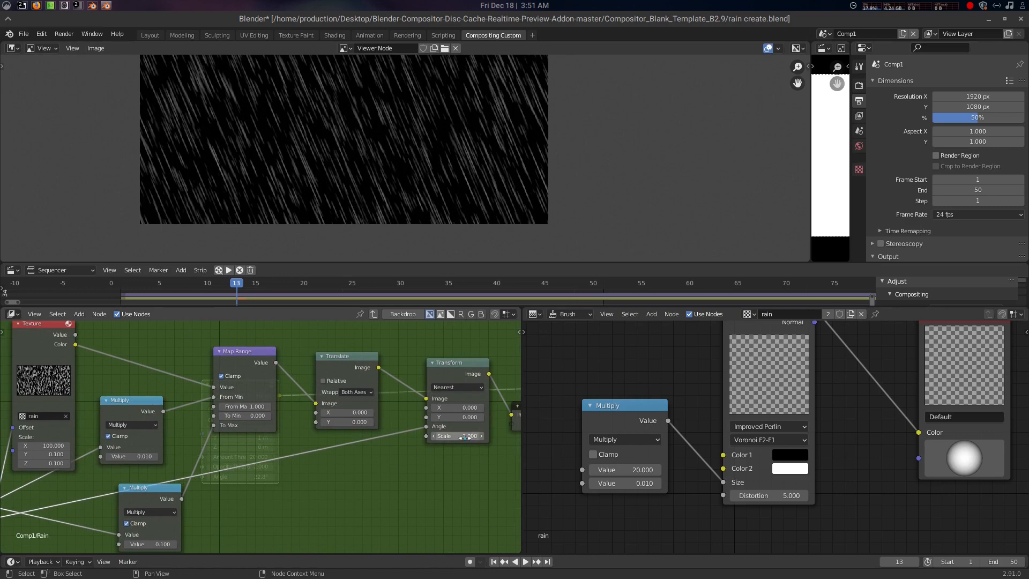
{"action": "scroll", "coordinate": [376, 139], "scroll_direction": "down", "scroll_amount": 2}
{"action": "middle_click_drag", "start_coordinate": [376, 140], "coordinate": [380, 166]}
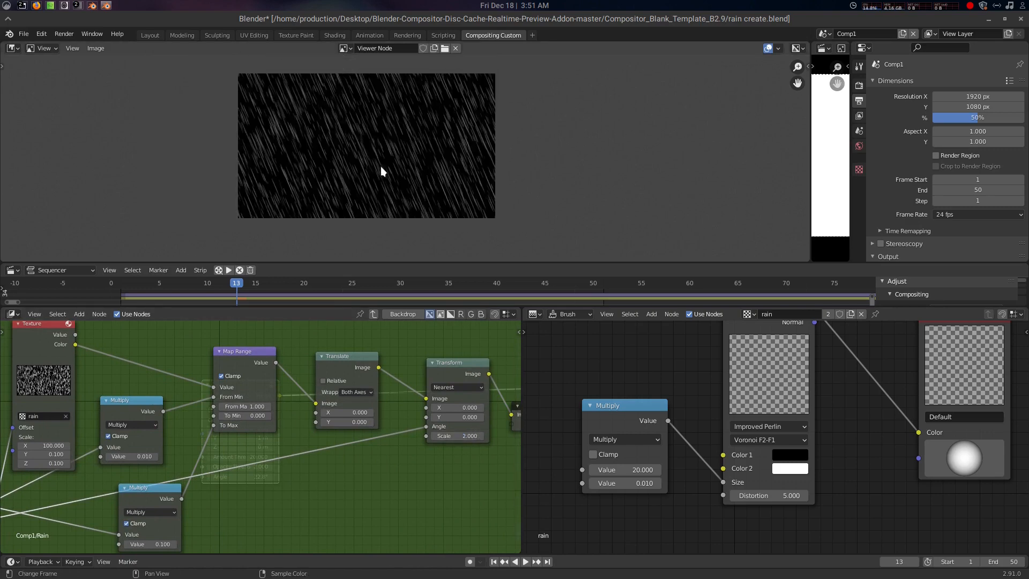
{"action": "key", "text": "Tab"}
{"action": "key", "text": "Tab"}
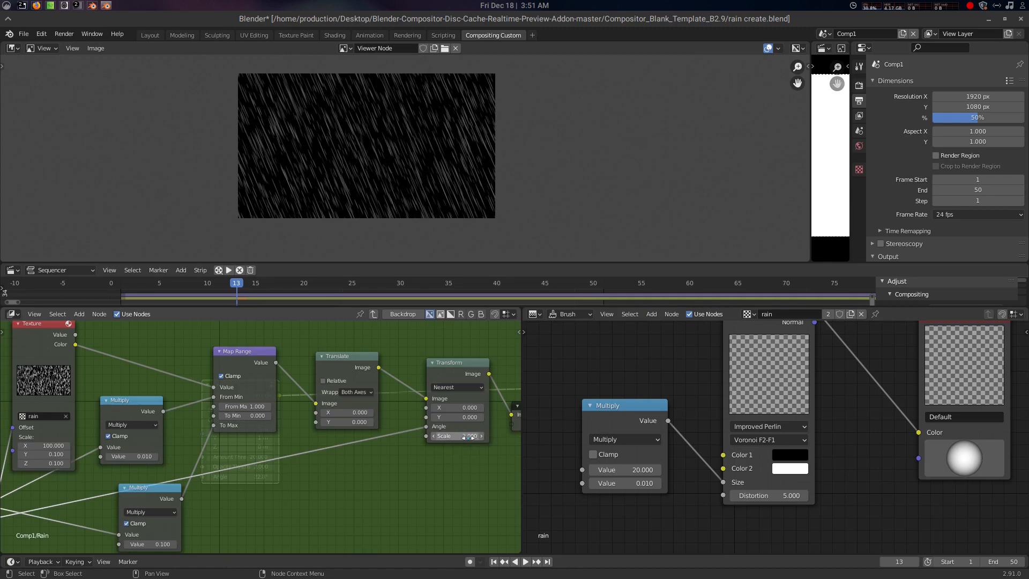
{"action": "middle_click_drag", "start_coordinate": [367, 487], "coordinate": [359, 488]}
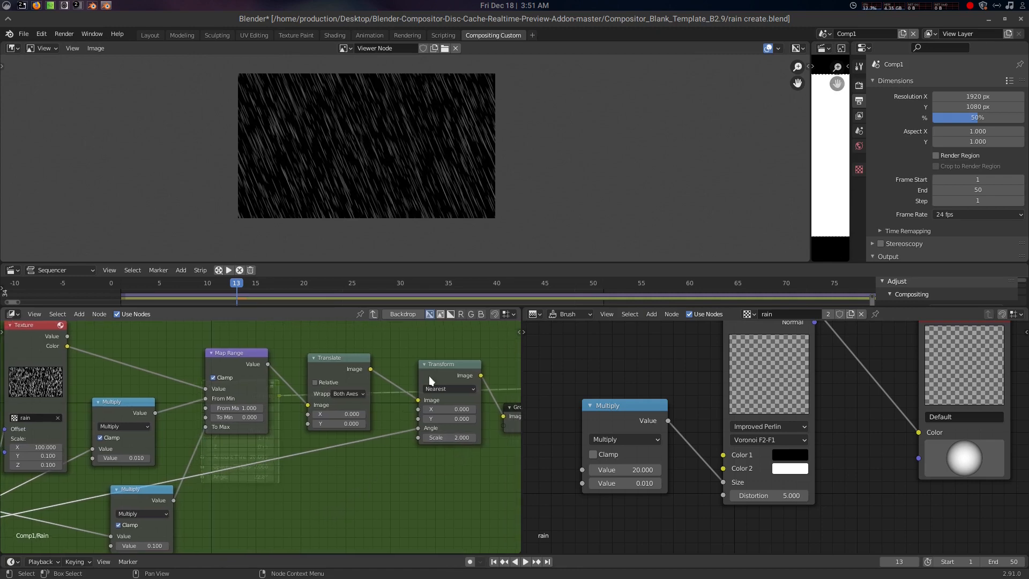
Set the first value of the Multiply node driving the texture's Size to 10 and leave the Rain group
{"action": "left_click", "coordinate": [650, 471]}
{"action": "type", "text": "10"}
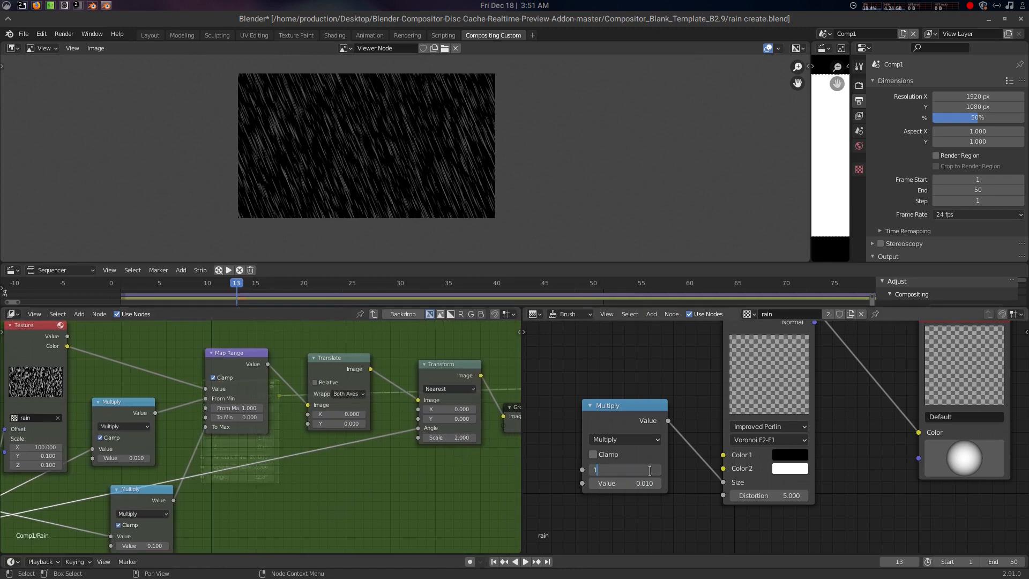
{"action": "key", "text": "Return"}
{"action": "middle_click_drag", "start_coordinate": [404, 425], "coordinate": [387, 426]}
{"action": "key", "text": "Tab"}
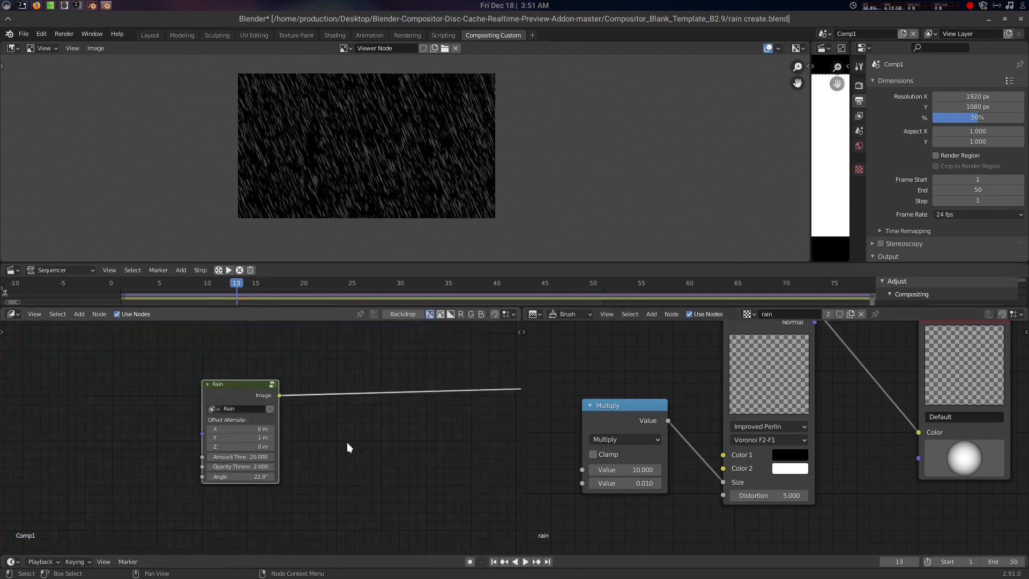
{"action": "scroll", "coordinate": [347, 442], "scroll_direction": "up", "scroll_amount": 3}
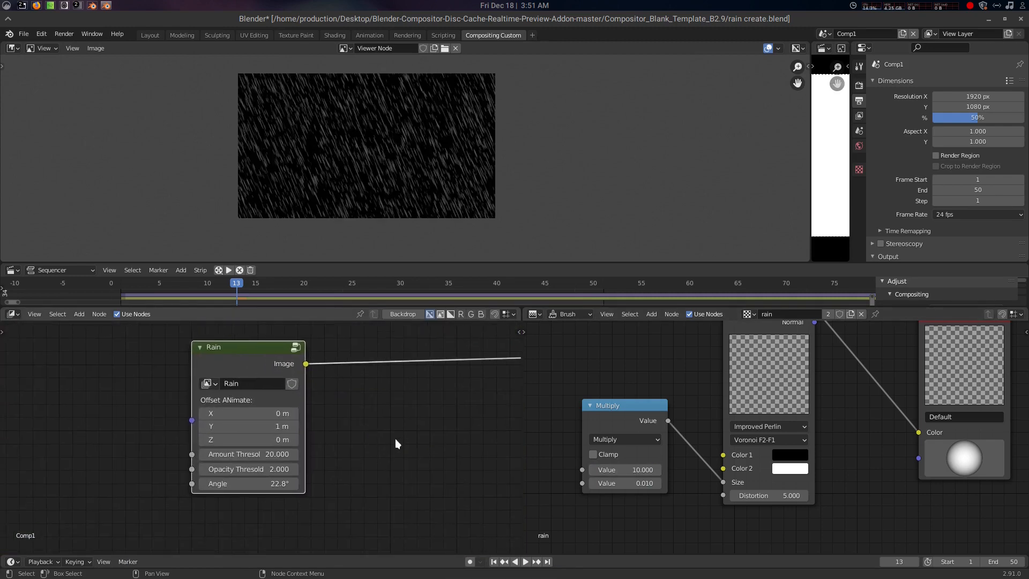